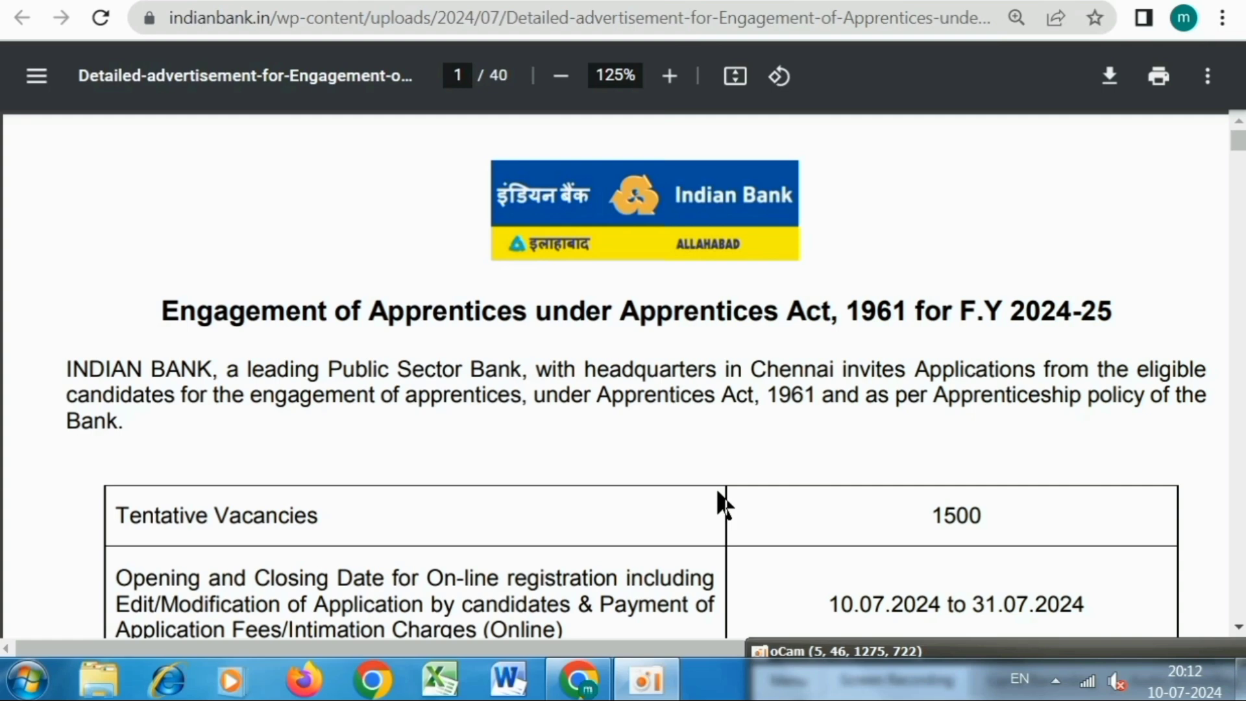
# Highlight the 1500 tentative vacancies and the 10.07.2024–31.07.2024 registration dates in the advertisement PDF.
pyautogui.scroll(-3, 720, 503)
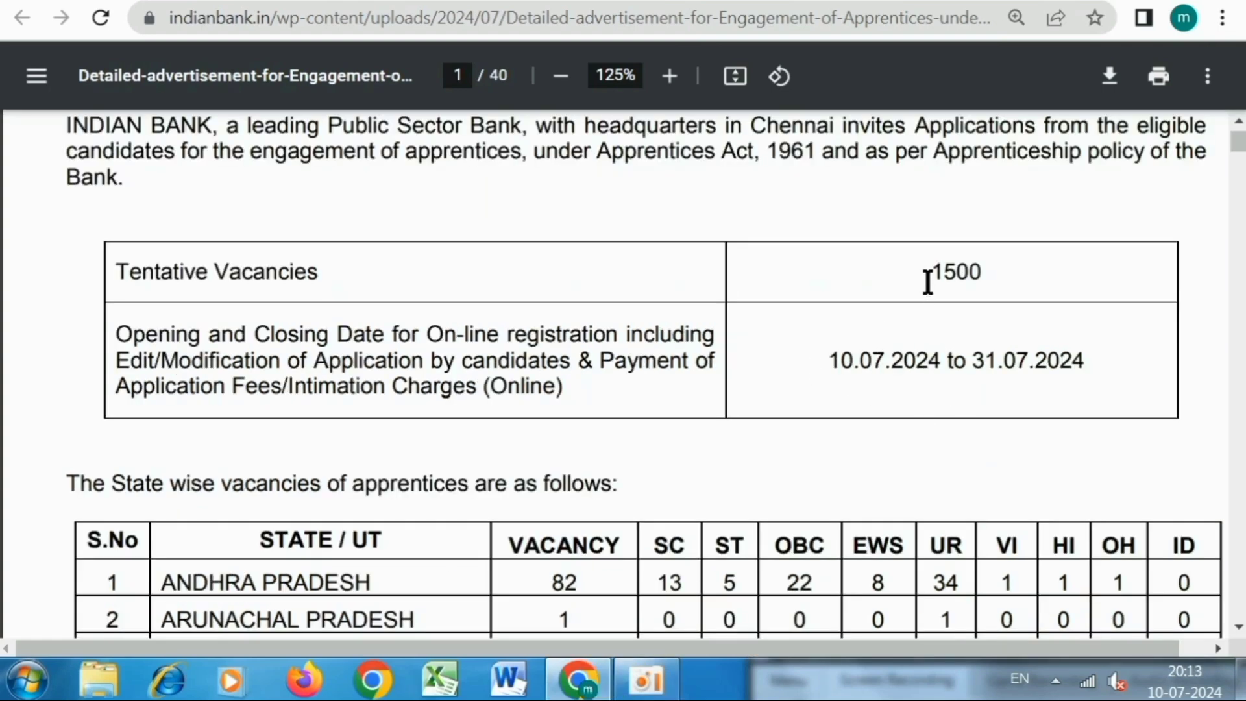
pyautogui.moveTo(926, 281); pyautogui.dragTo(981, 270)
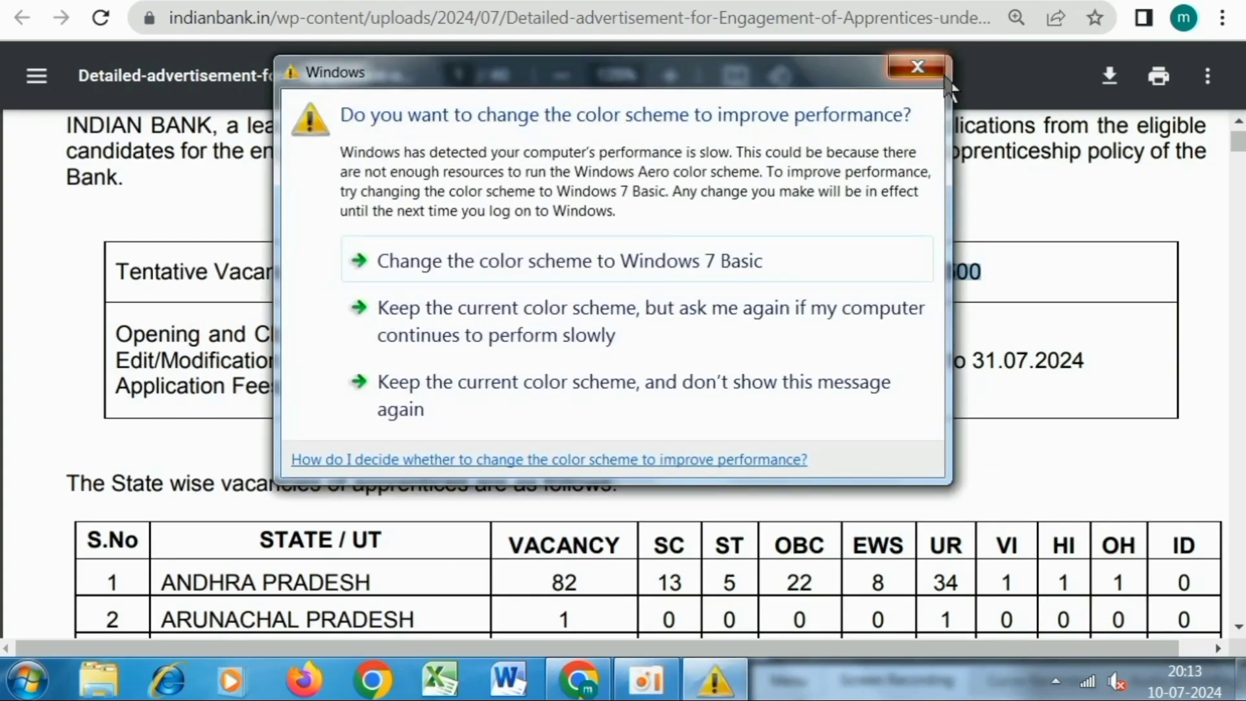
pyautogui.click(918, 67)
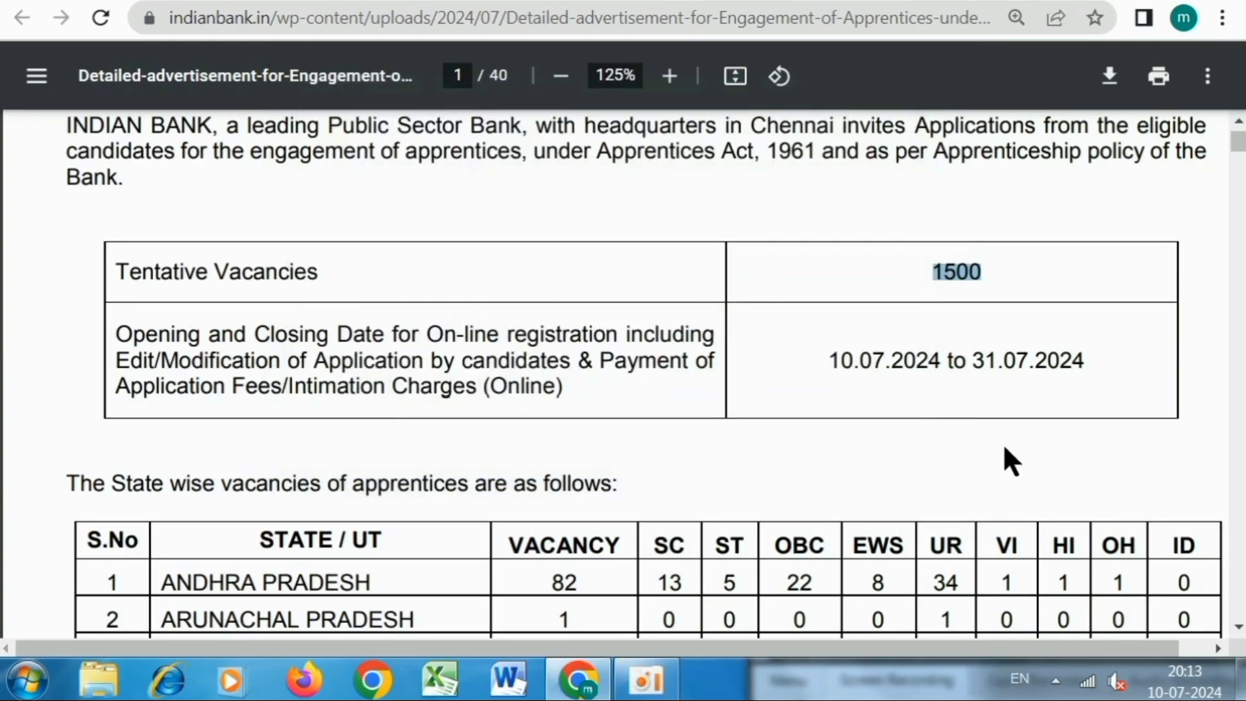
pyautogui.click(811, 357)
pyautogui.moveTo(835, 359); pyautogui.dragTo(1073, 365)
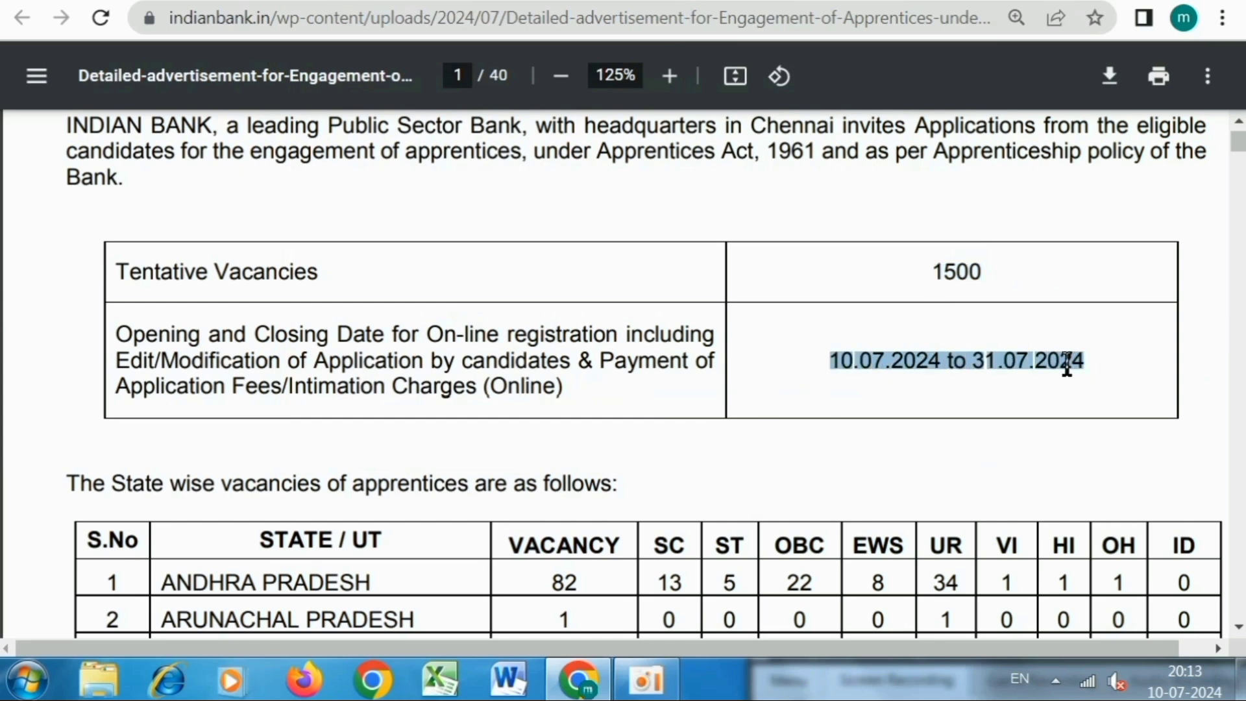
pyautogui.click(1068, 362)
# Mark the STATE / UT heading and the Andhra Pradesh, Arunachal Pradesh and Assam rows, then continue to page 2.
pyautogui.scroll(-5, 1040, 368)
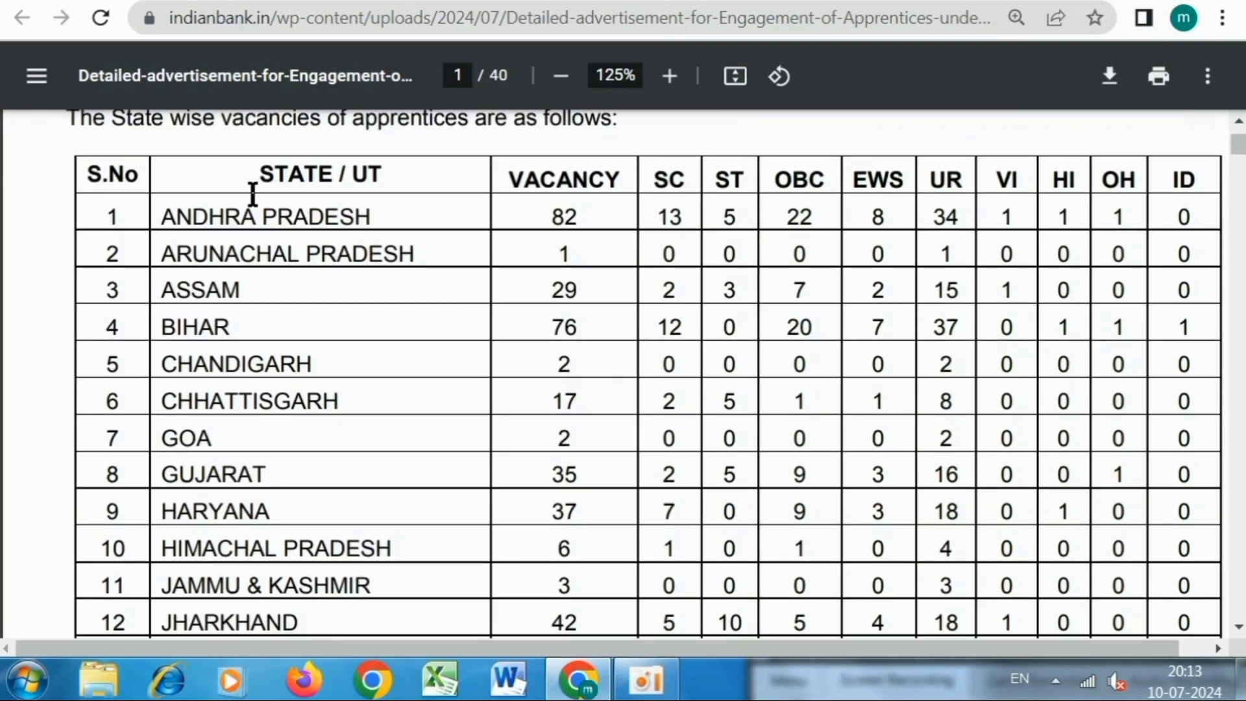
pyautogui.moveTo(255, 182); pyautogui.dragTo(359, 187)
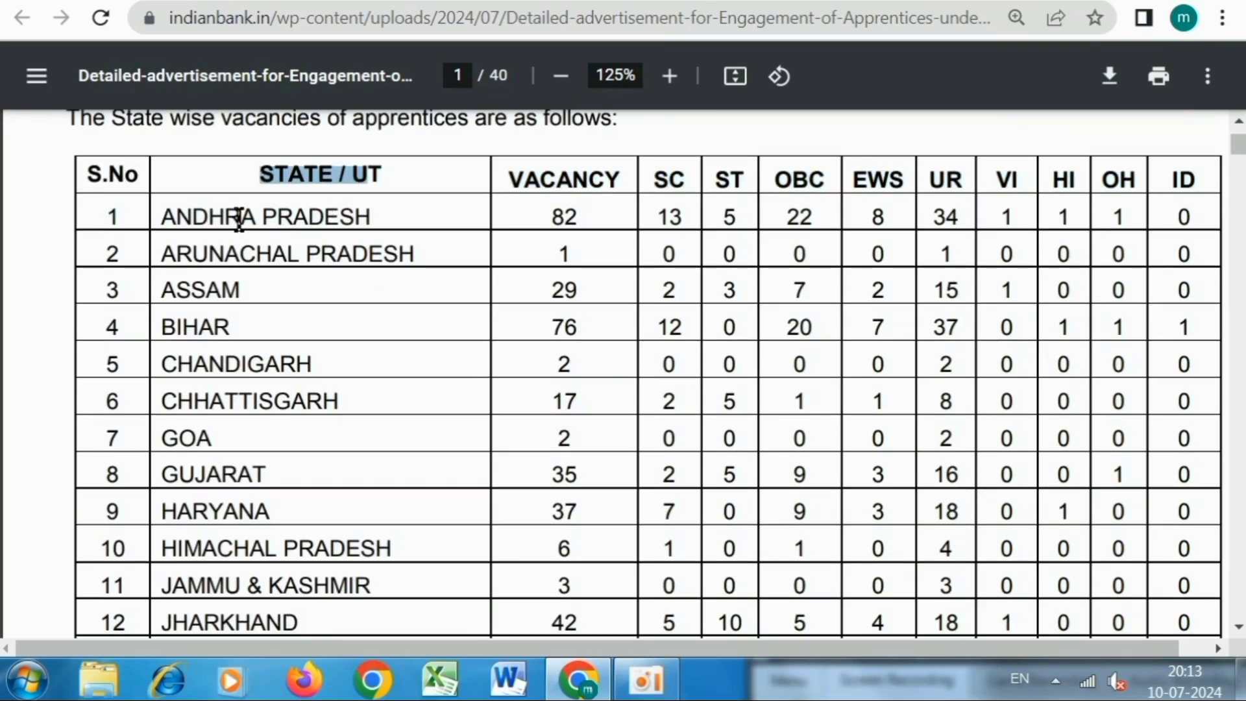
pyautogui.moveTo(196, 217); pyautogui.dragTo(309, 245)
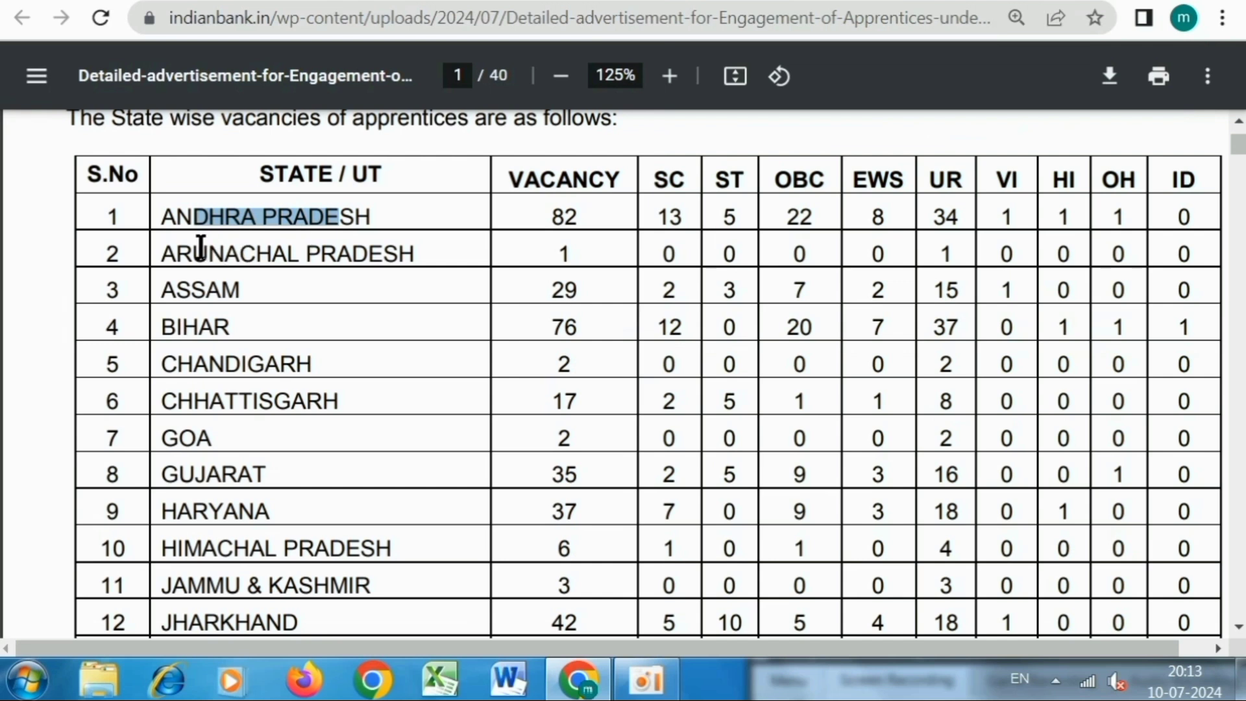
pyautogui.moveTo(195, 253); pyautogui.dragTo(368, 256)
pyautogui.moveTo(181, 288); pyautogui.dragTo(311, 289)
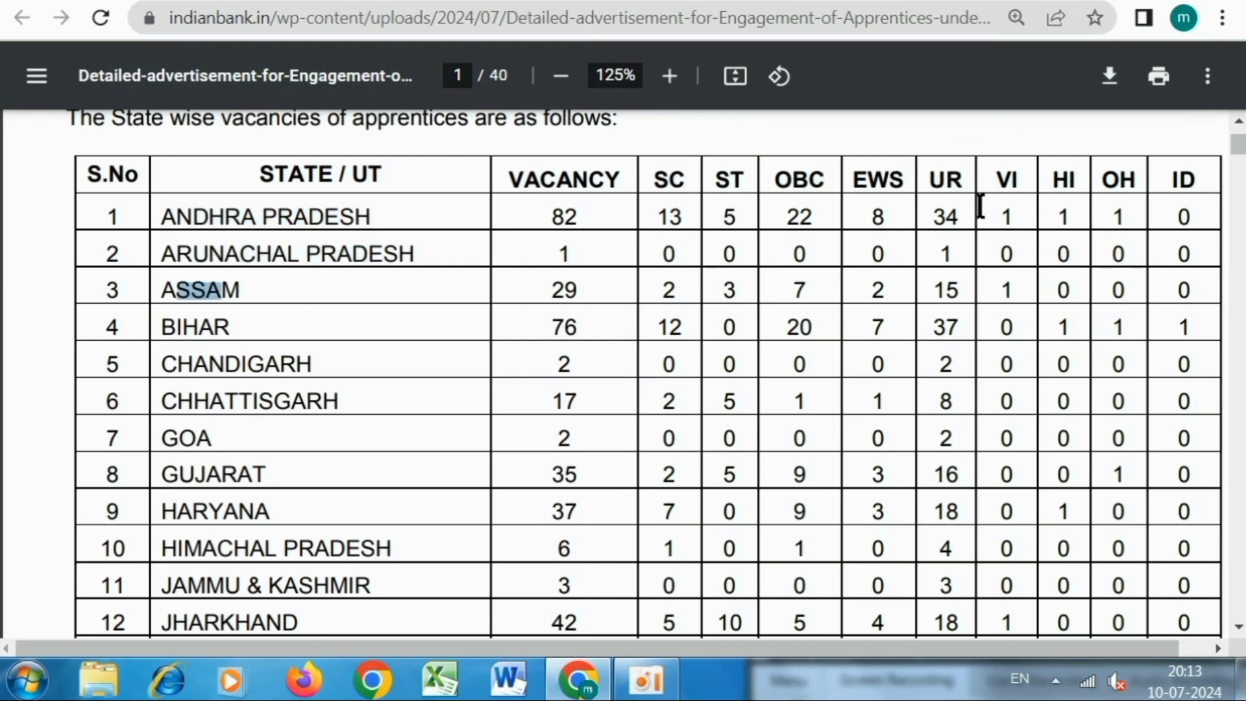
pyautogui.scroll(-1, 717, 280)
pyautogui.scroll(-1, 716, 280)
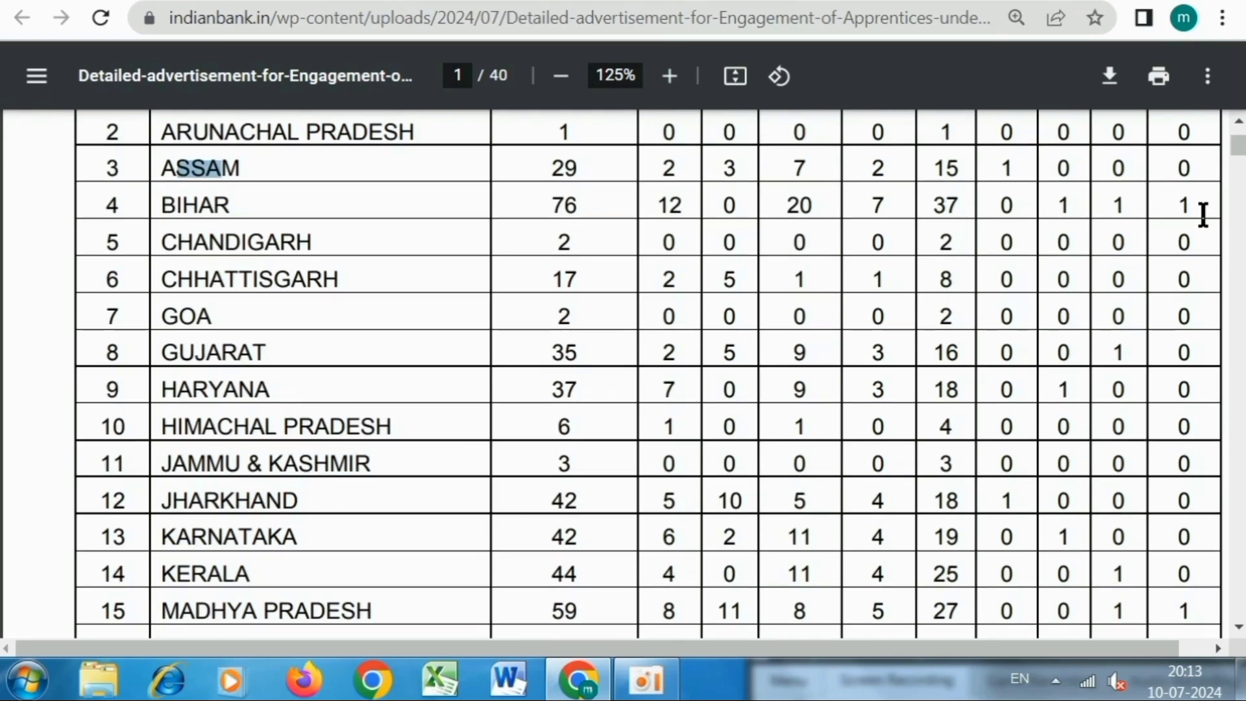
pyautogui.scroll(-14, 800, 311)
pyautogui.scroll(-10, 801, 311)
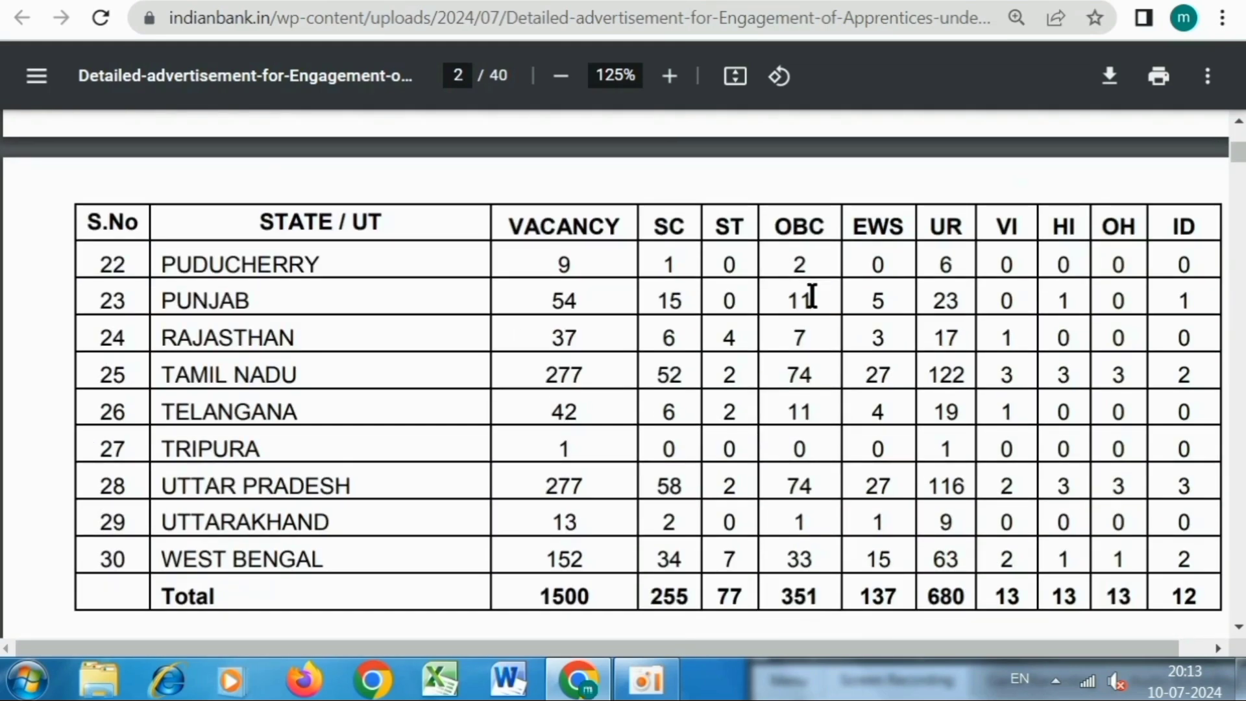
# Scroll to page 3 and highlight the minimum and maximum age limits.
pyautogui.scroll(-2, 815, 295)
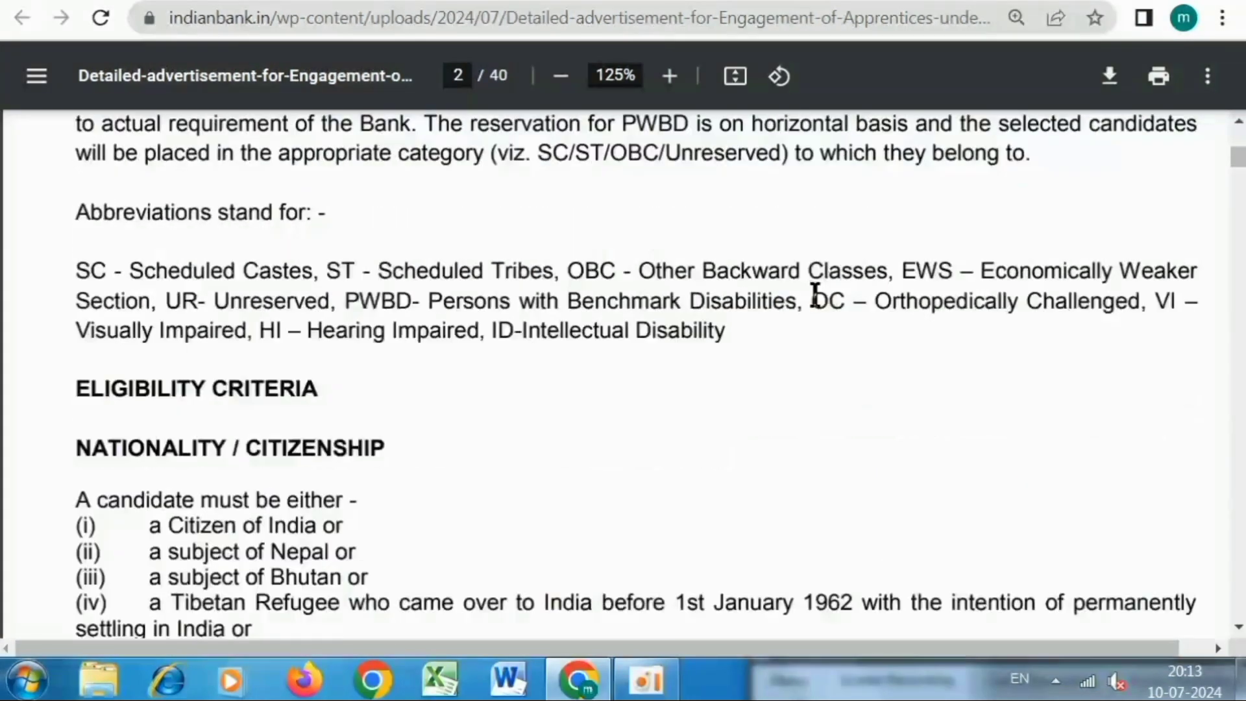
pyautogui.scroll(-4, 814, 295)
pyautogui.scroll(-10, 815, 295)
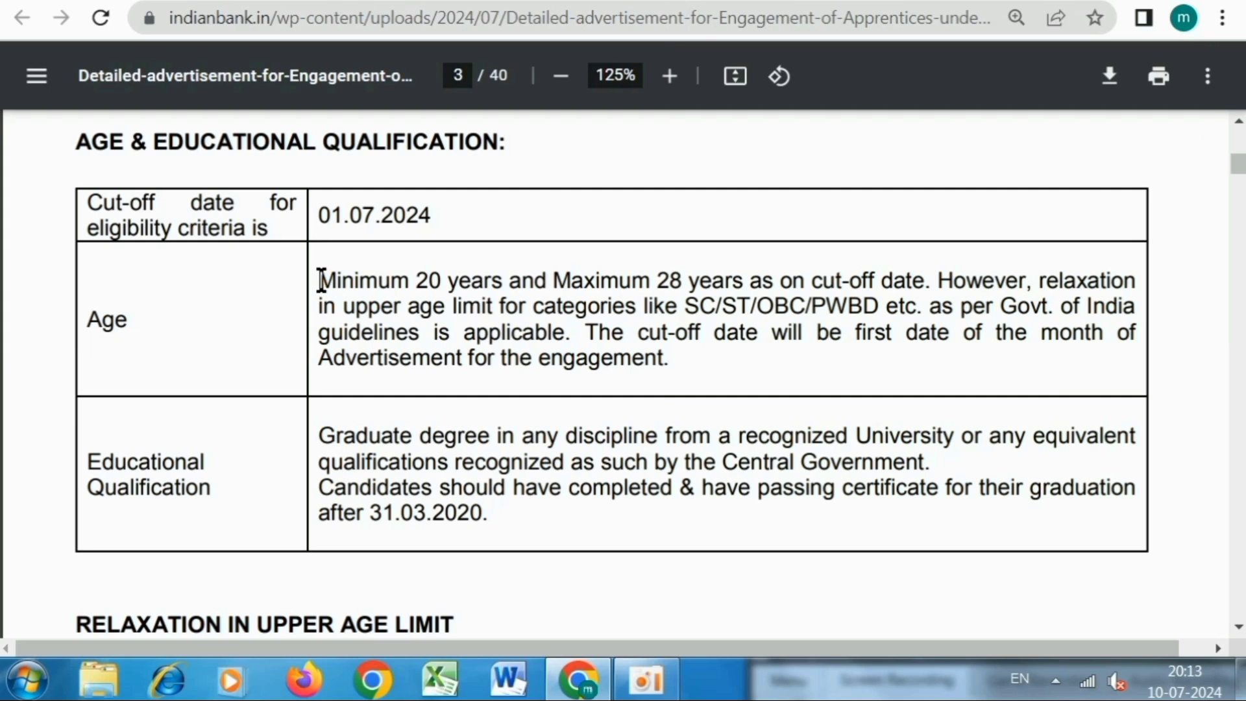
pyautogui.moveTo(320, 281); pyautogui.dragTo(770, 285)
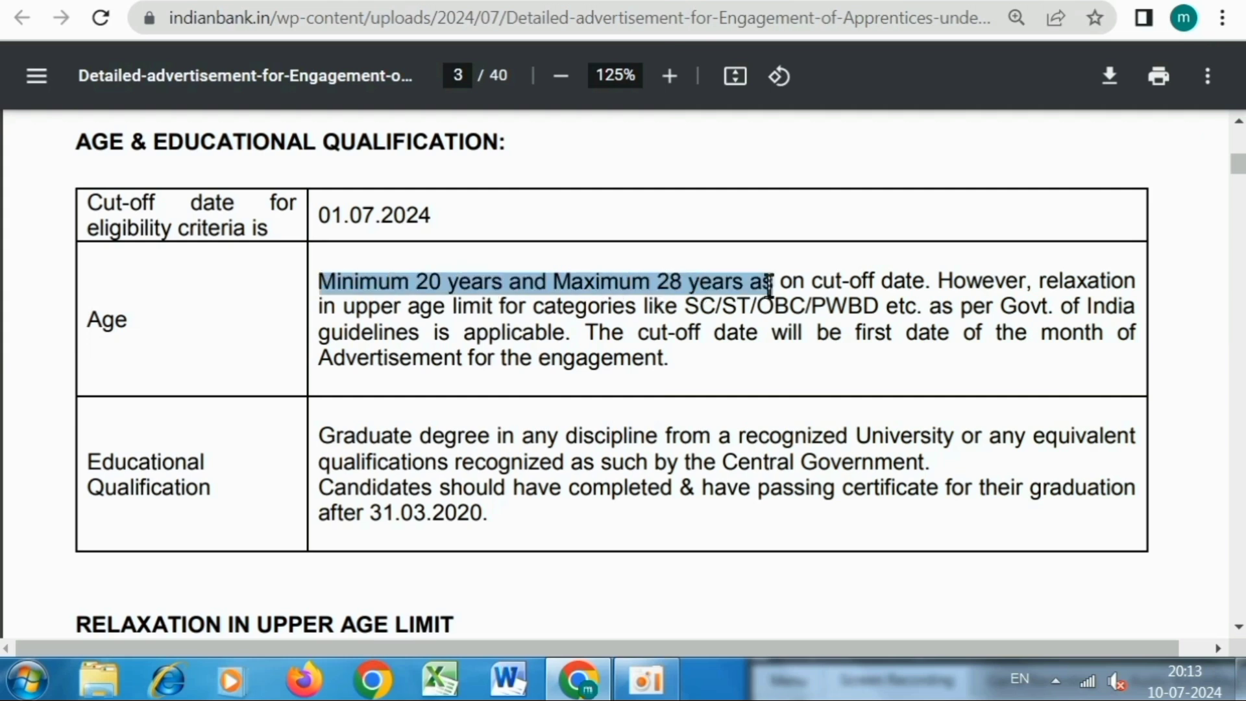
pyautogui.click(760, 285)
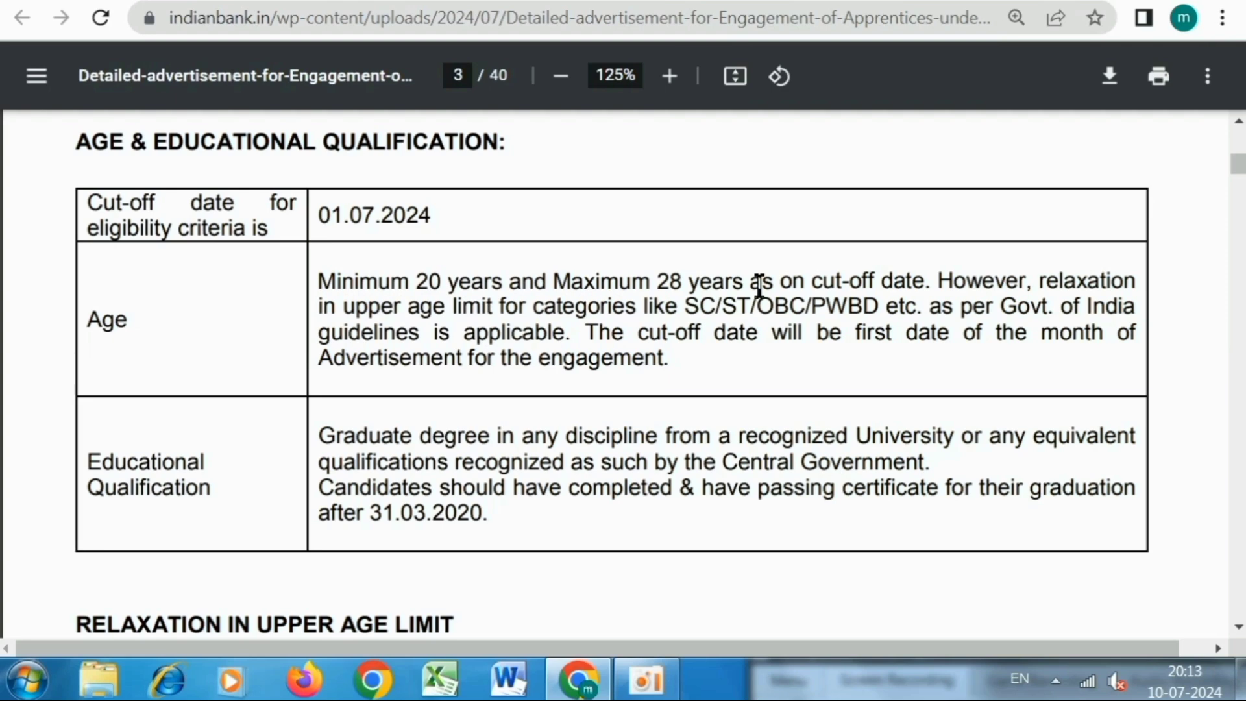
# Highlight the graduate degree and post-31.03.2020 graduation requirements under Educational Qualification.
pyautogui.scroll(-2, 759, 286)
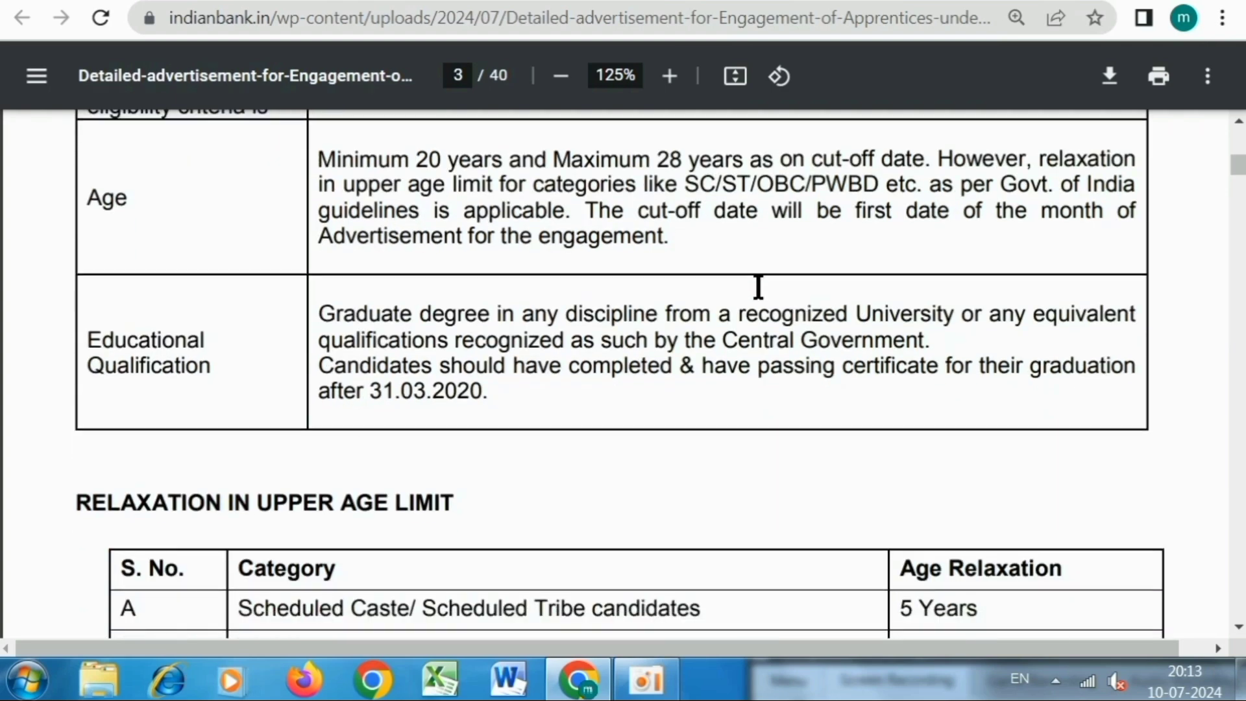
pyautogui.moveTo(88, 341); pyautogui.dragTo(161, 369)
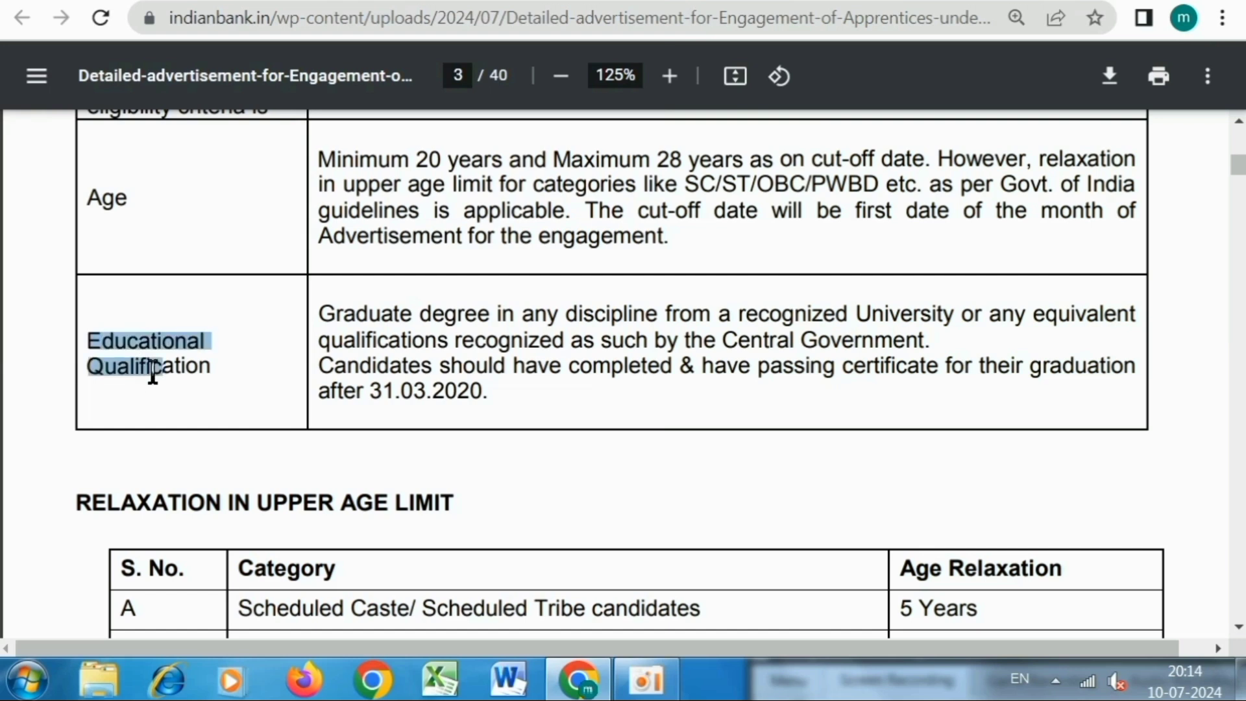
pyautogui.moveTo(316, 321); pyautogui.dragTo(744, 318)
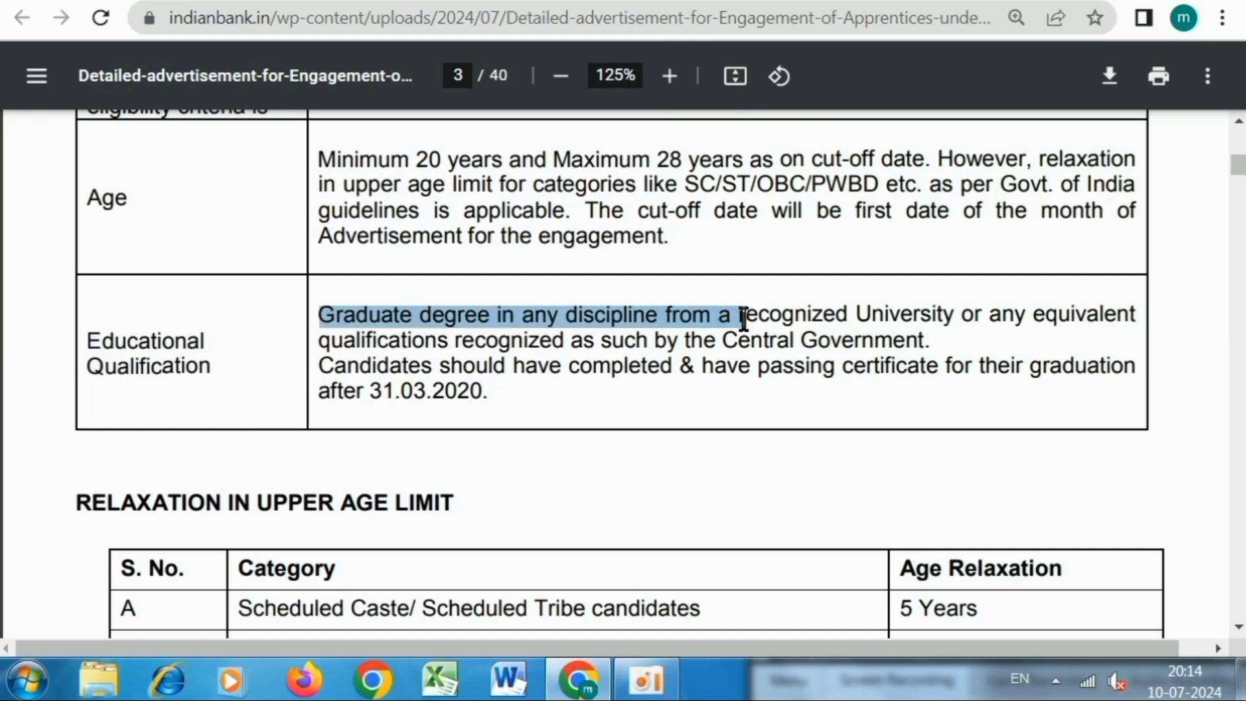
pyautogui.click(744, 317)
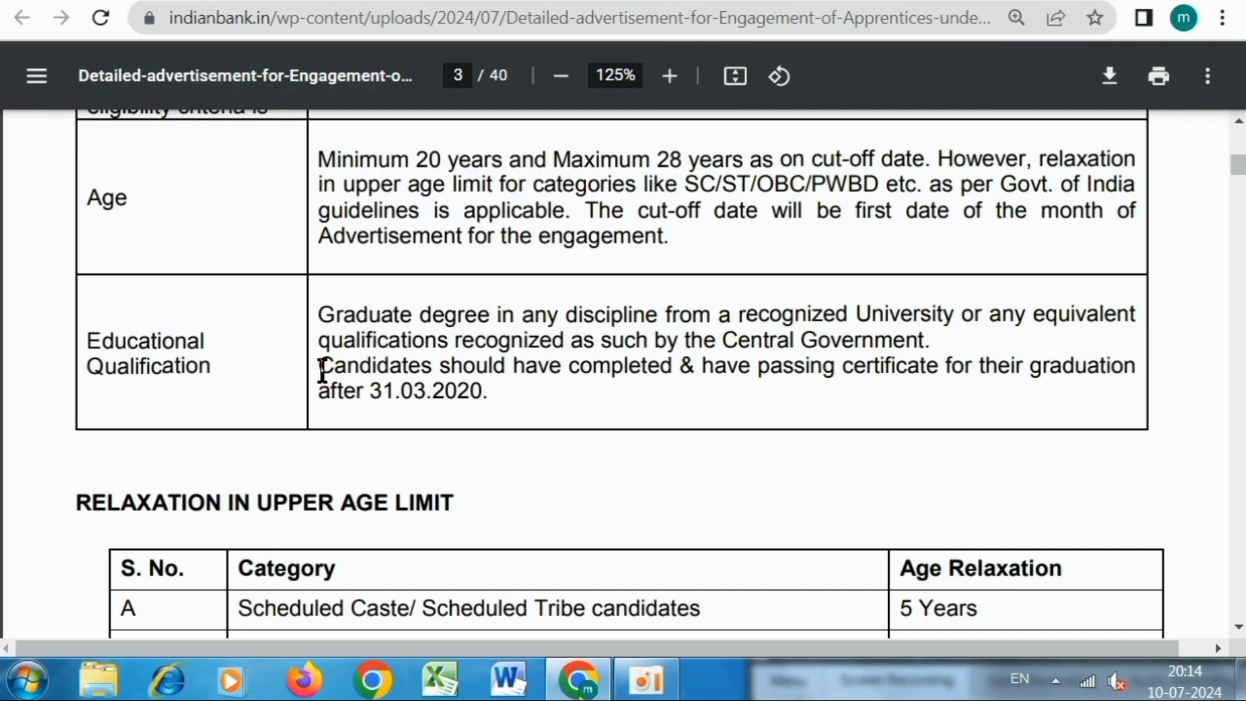
pyautogui.moveTo(322, 371); pyautogui.dragTo(484, 399)
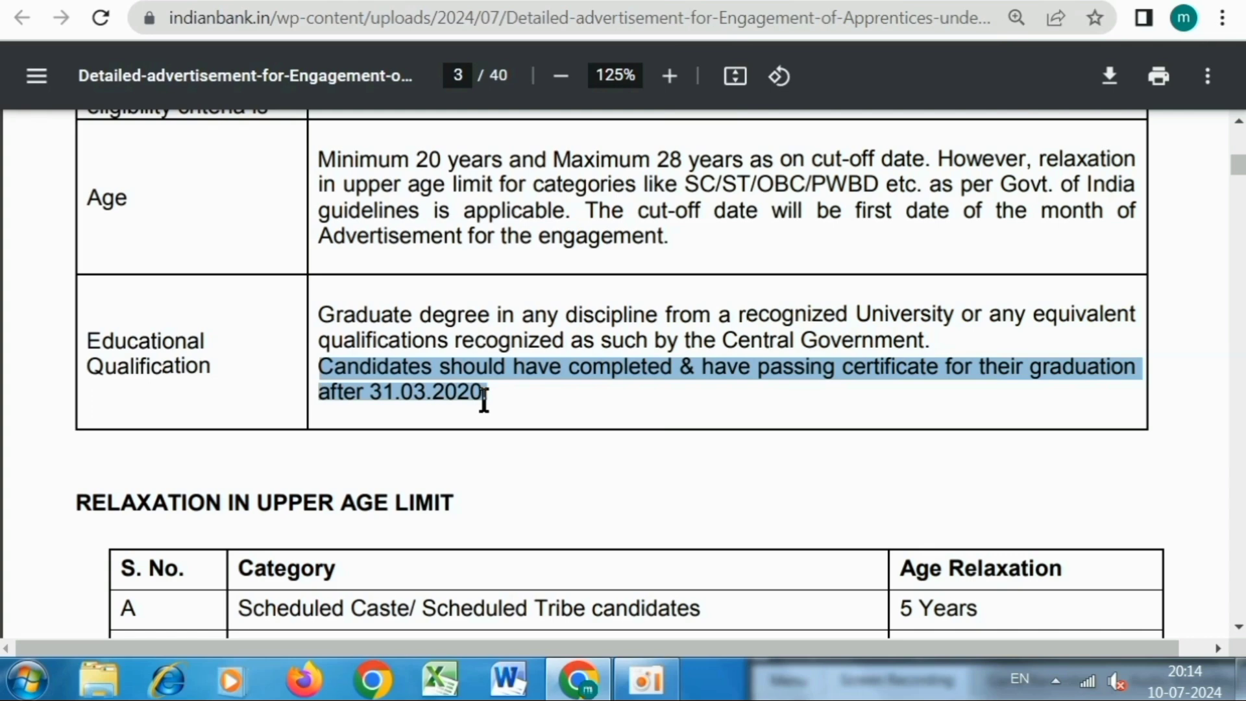
pyautogui.click(483, 402)
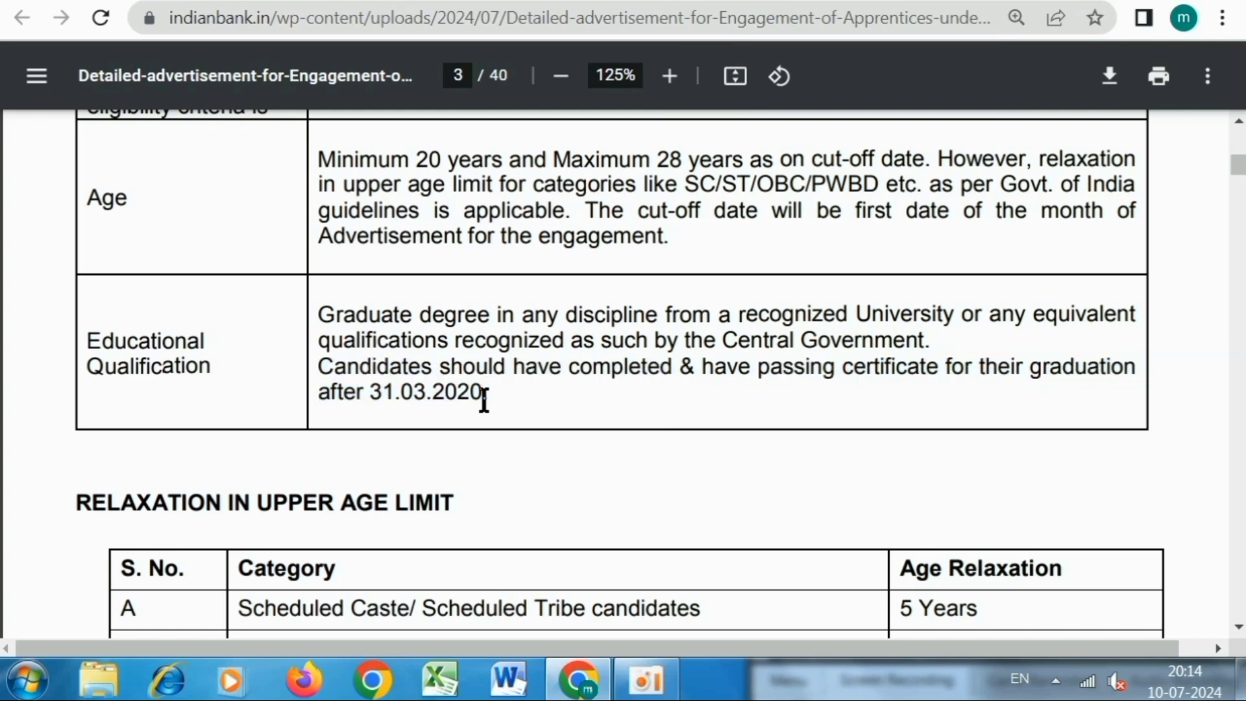
# Scroll on to the benchmark-disability definitions on page 4.
pyautogui.scroll(-5, 485, 402)
pyautogui.scroll(-9, 485, 405)
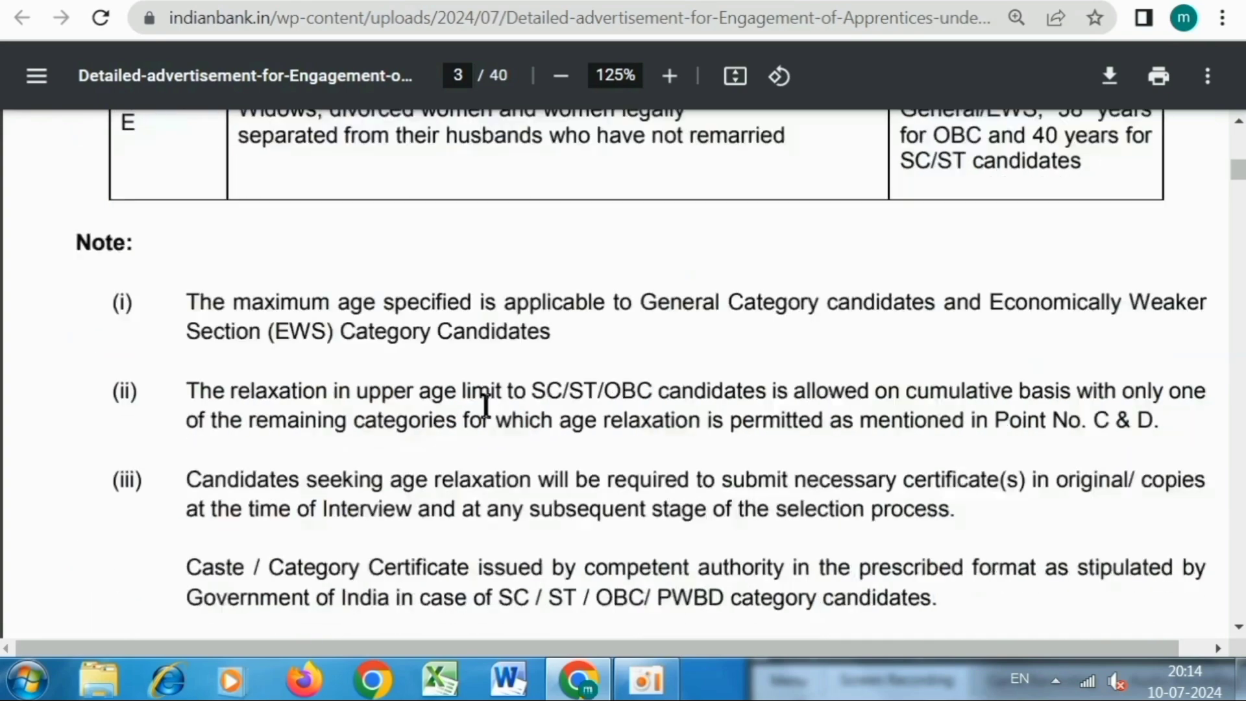
pyautogui.scroll(-7, 485, 406)
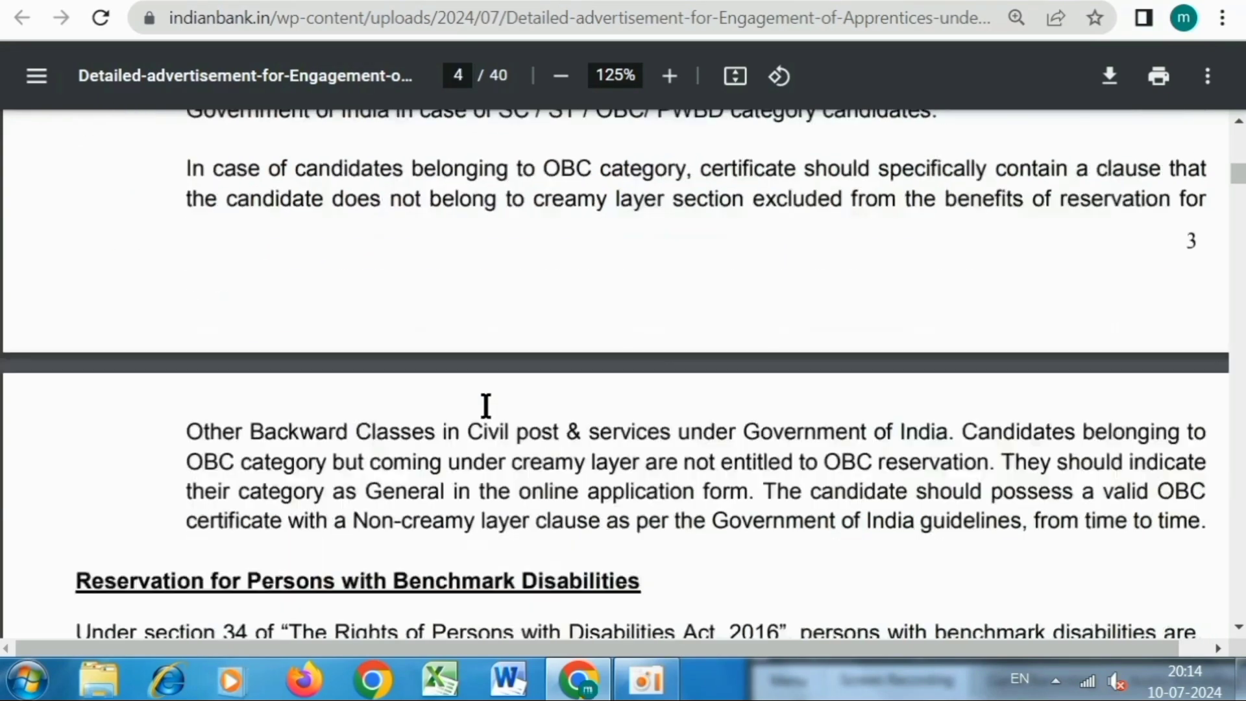
pyautogui.scroll(-4, 485, 405)
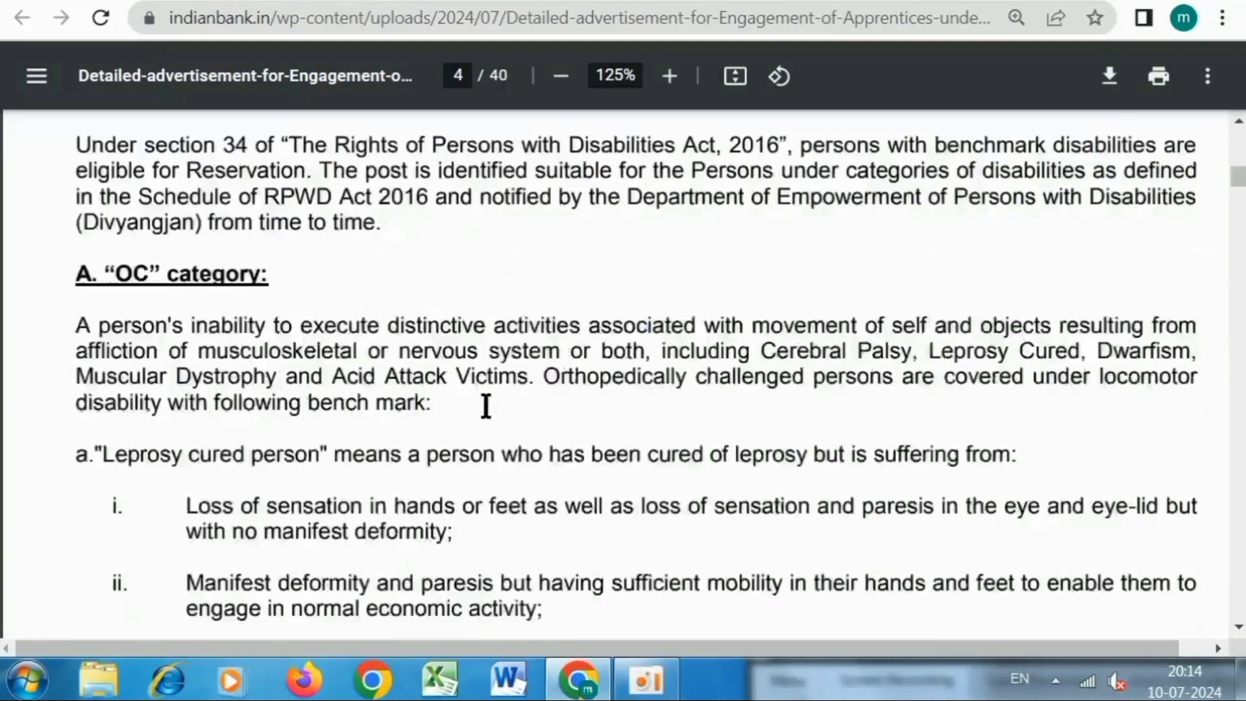
pyautogui.scroll(-2, 485, 405)
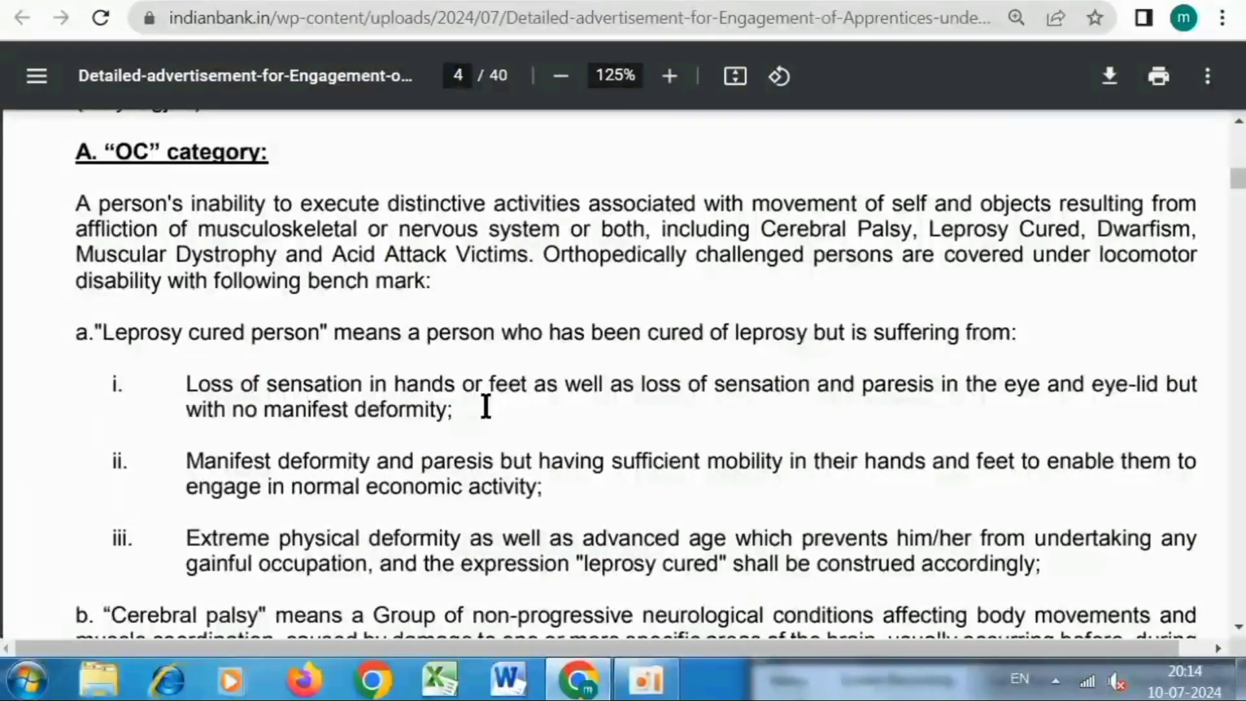
pyautogui.scroll(-2, 485, 406)
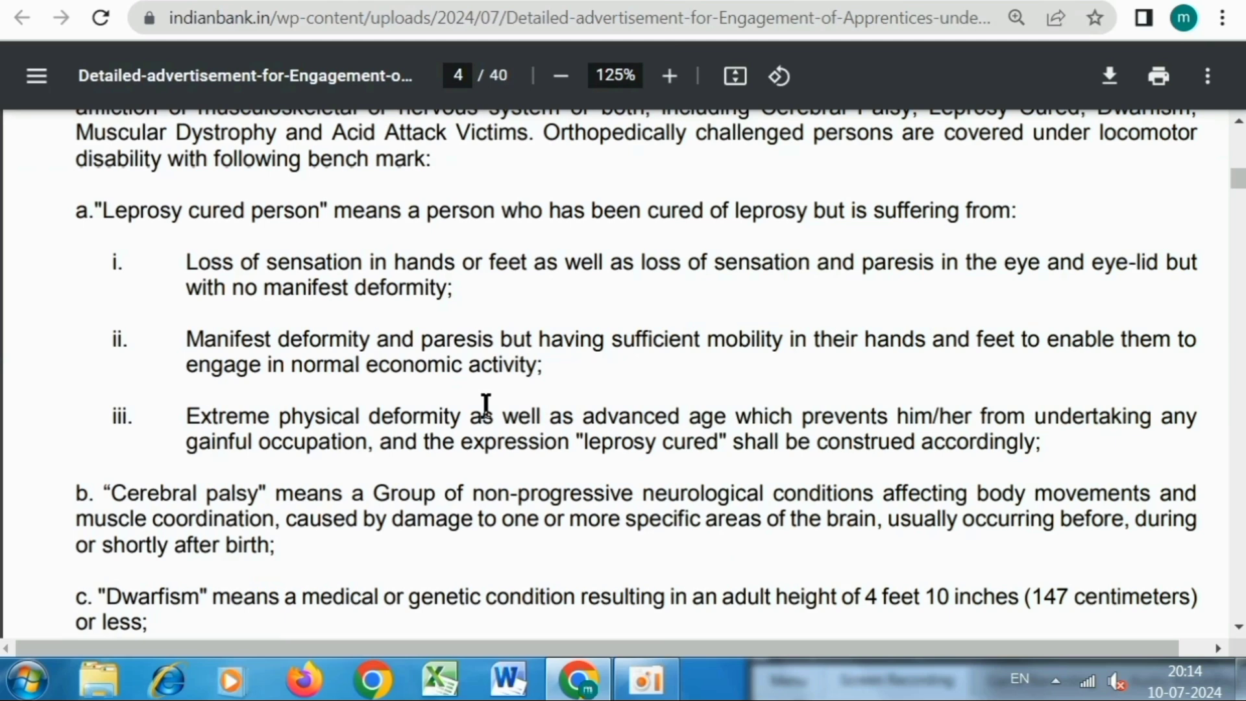
# Return to the apprentice page and start a new registration.
pyautogui.hotkey('alt', 'Left')
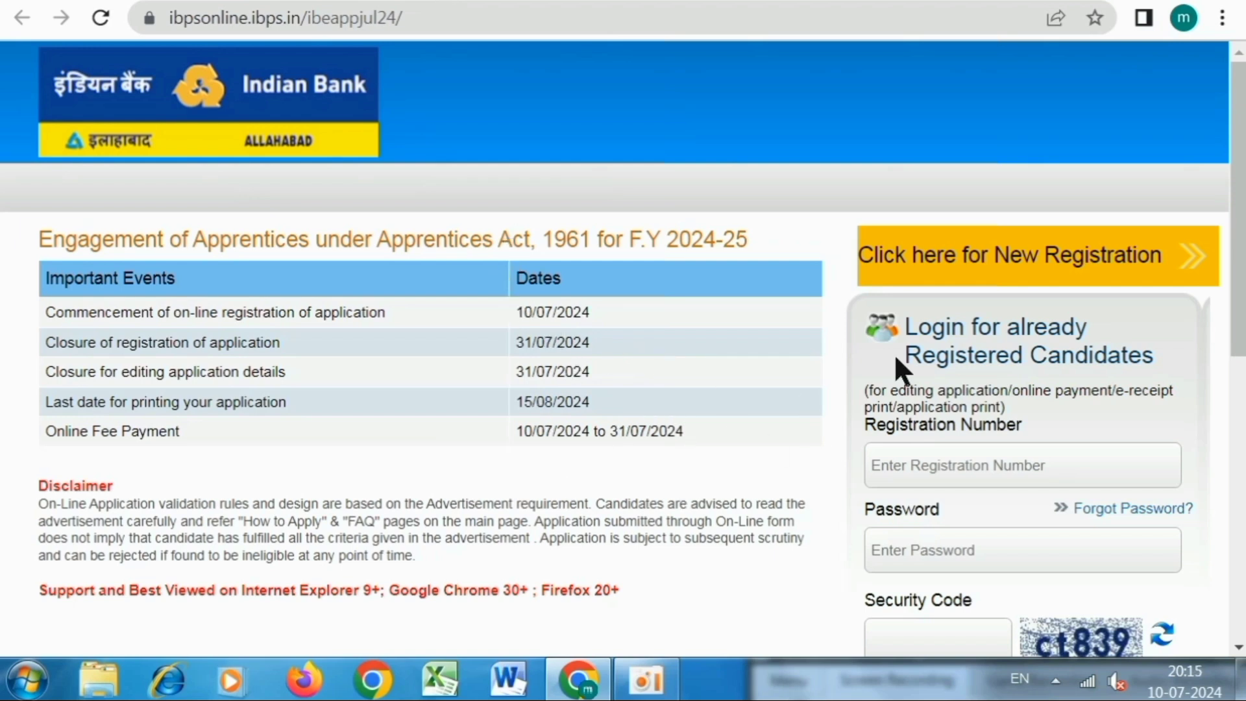
pyautogui.click(1009, 259)
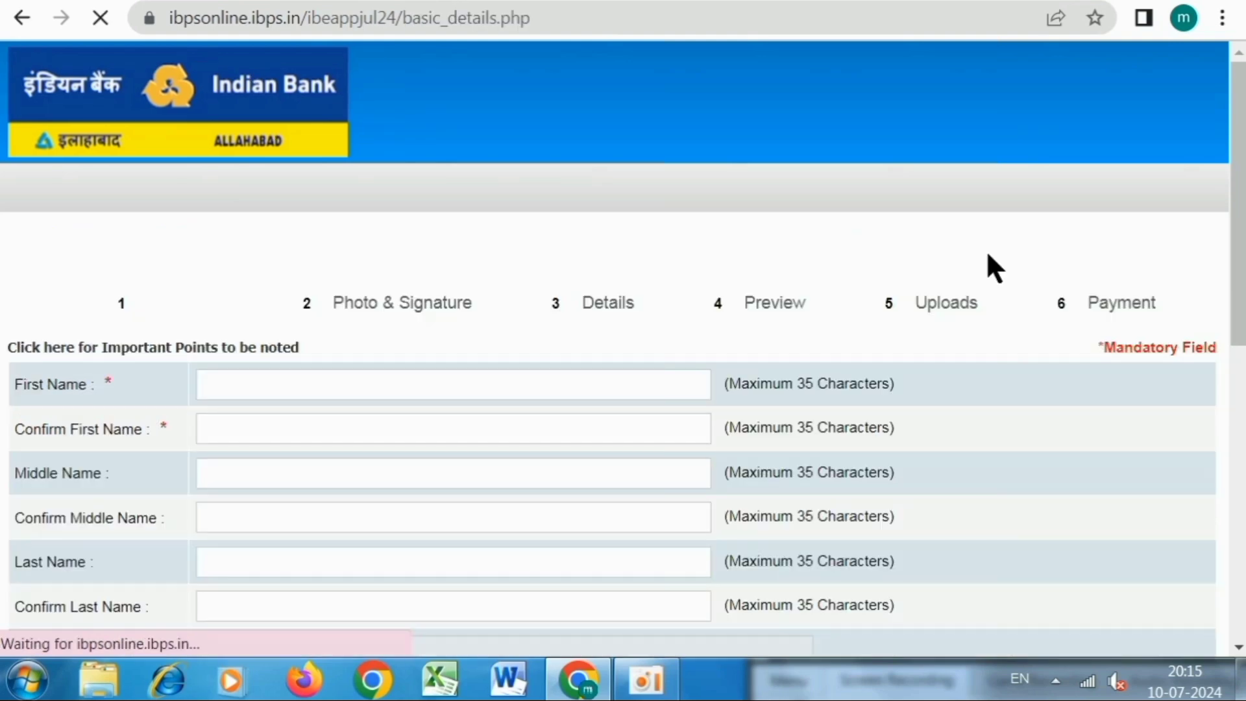
pyautogui.scroll(-4, 986, 254)
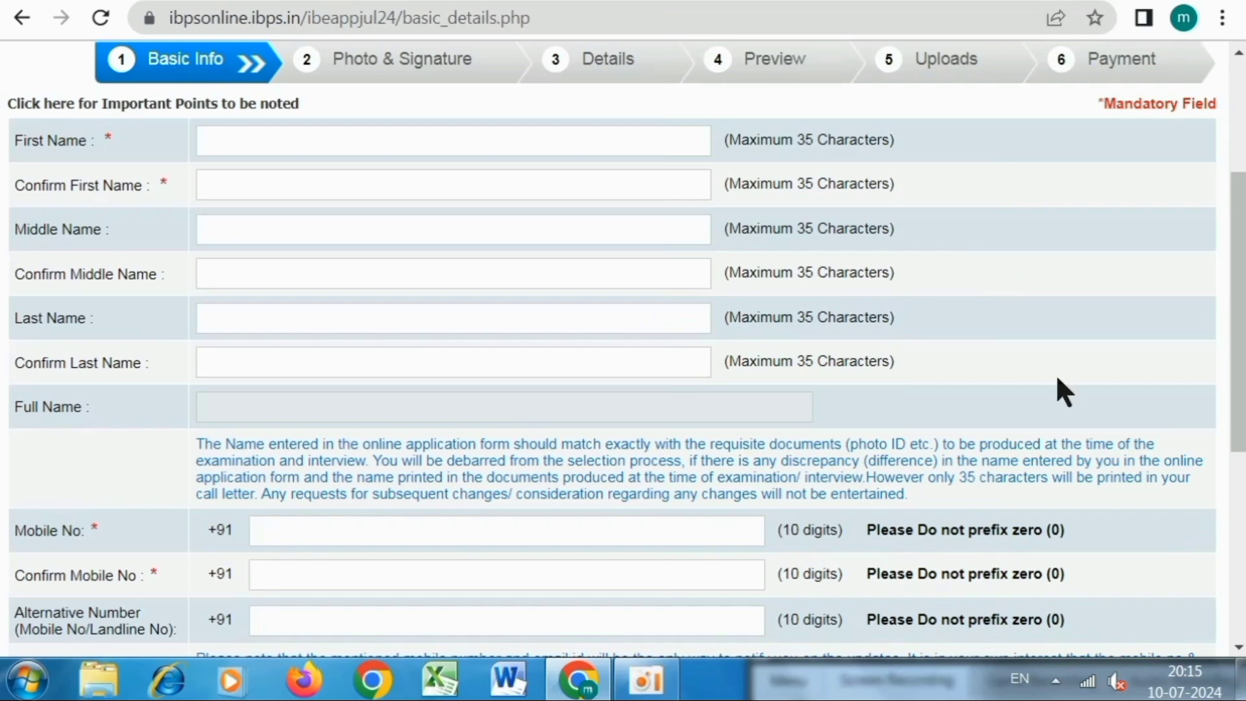
# Enter the candidate's first and last name and repeat each in its Confirm field.
pyautogui.click(393, 140)
pyautogui.click(361, 190)
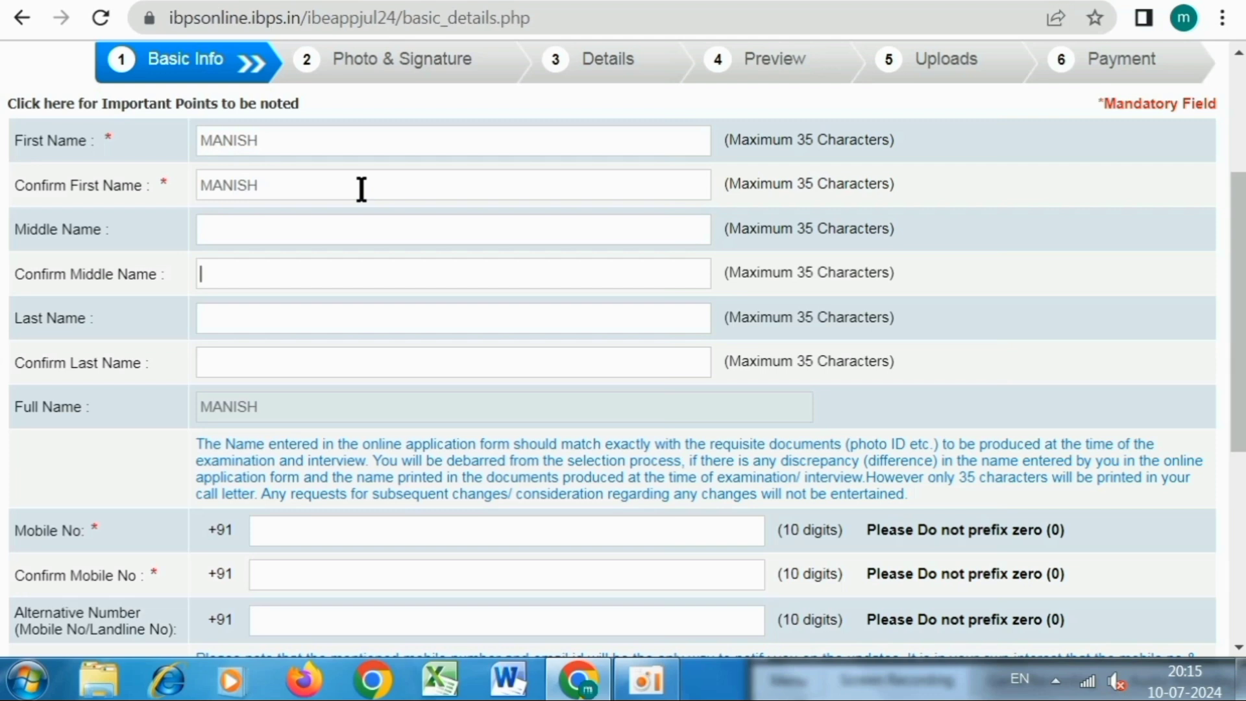
pyautogui.press('Tab')
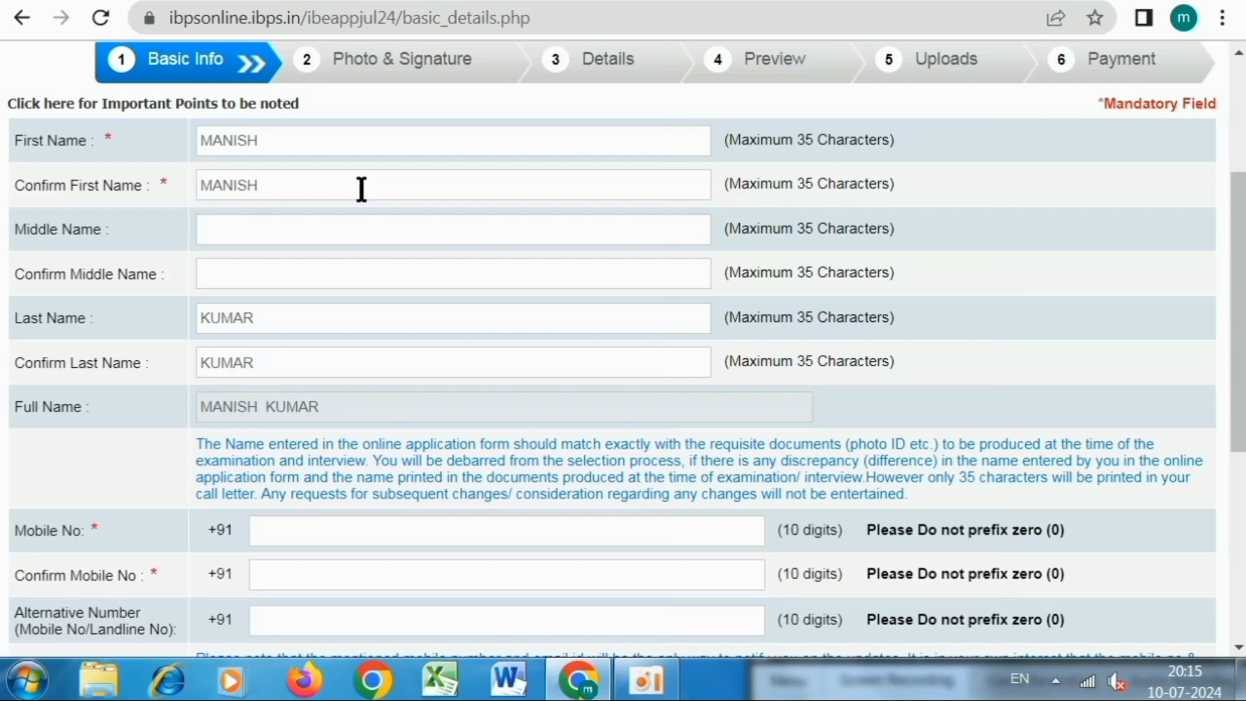
pyautogui.scroll(-4, 361, 194)
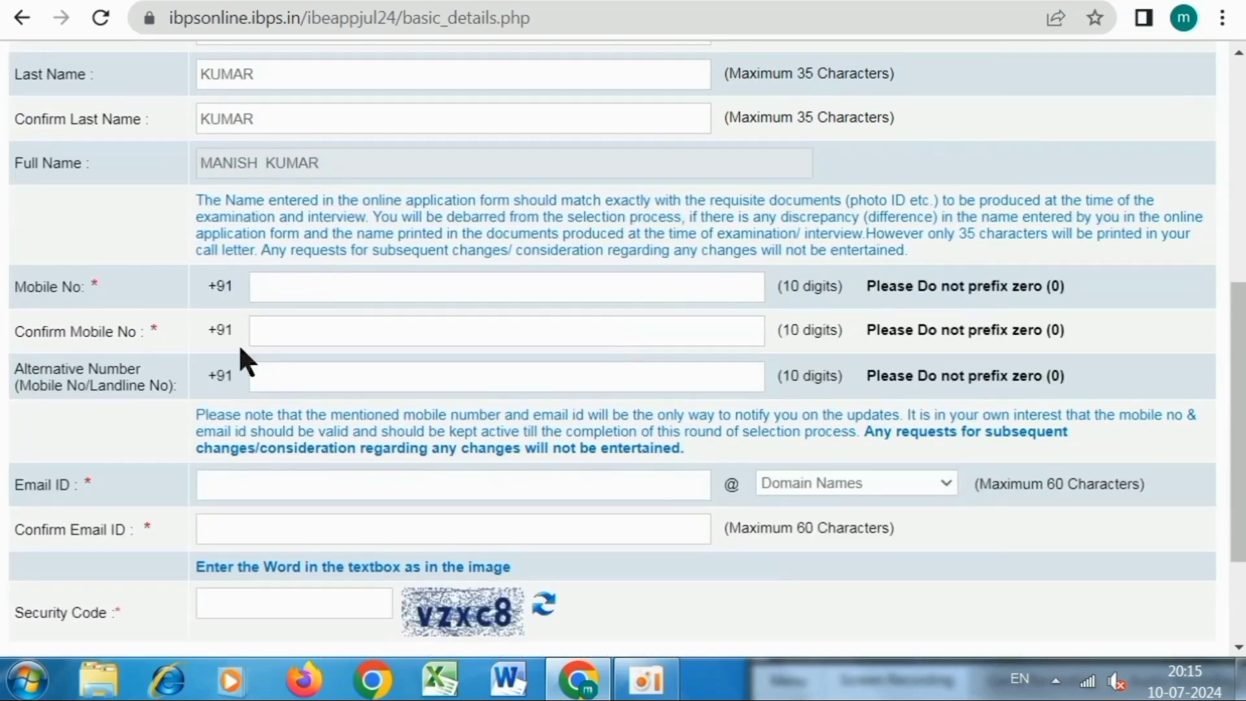
# Move through the mobile confirmation and alternative number fields.
pyautogui.click(299, 329)
pyautogui.scroll(-2, 408, 334)
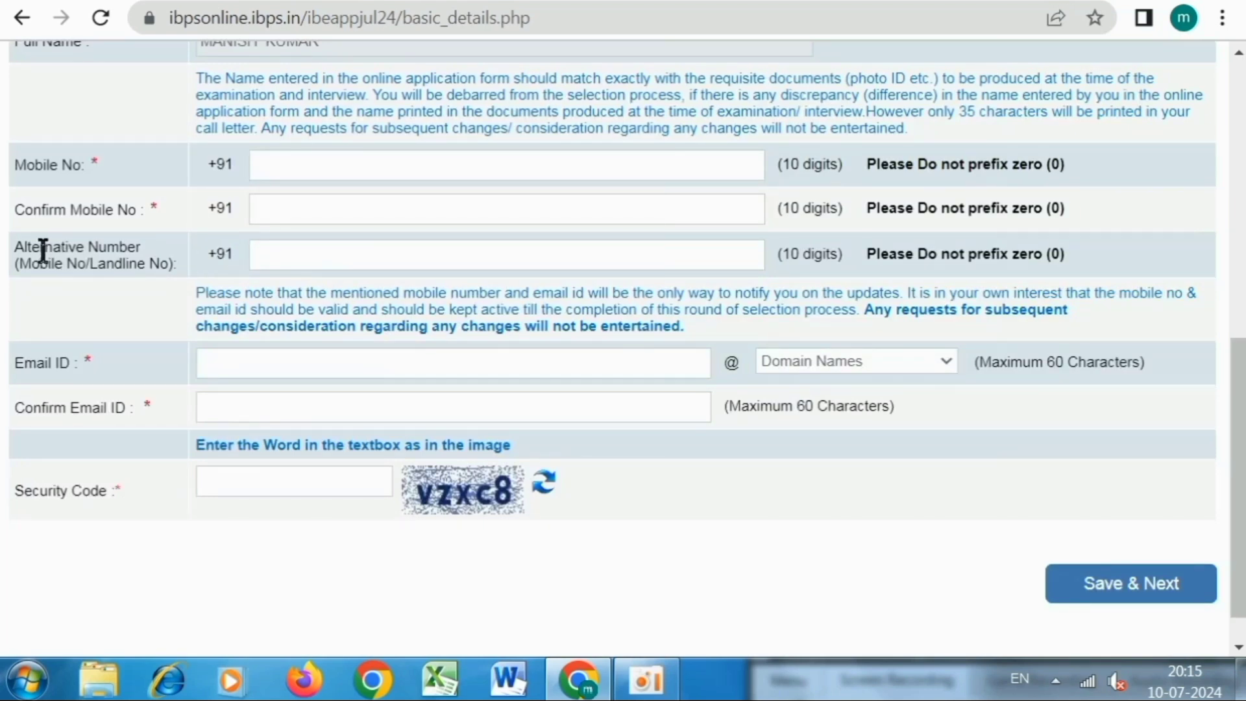
pyautogui.click(311, 255)
# Enter the e-mail user name with the gmail.com domain and repeat the full address in Confirm Email ID.
pyautogui.click(248, 358)
pyautogui.doubleClick(277, 373)
pyautogui.click(368, 376)
pyautogui.click(835, 361)
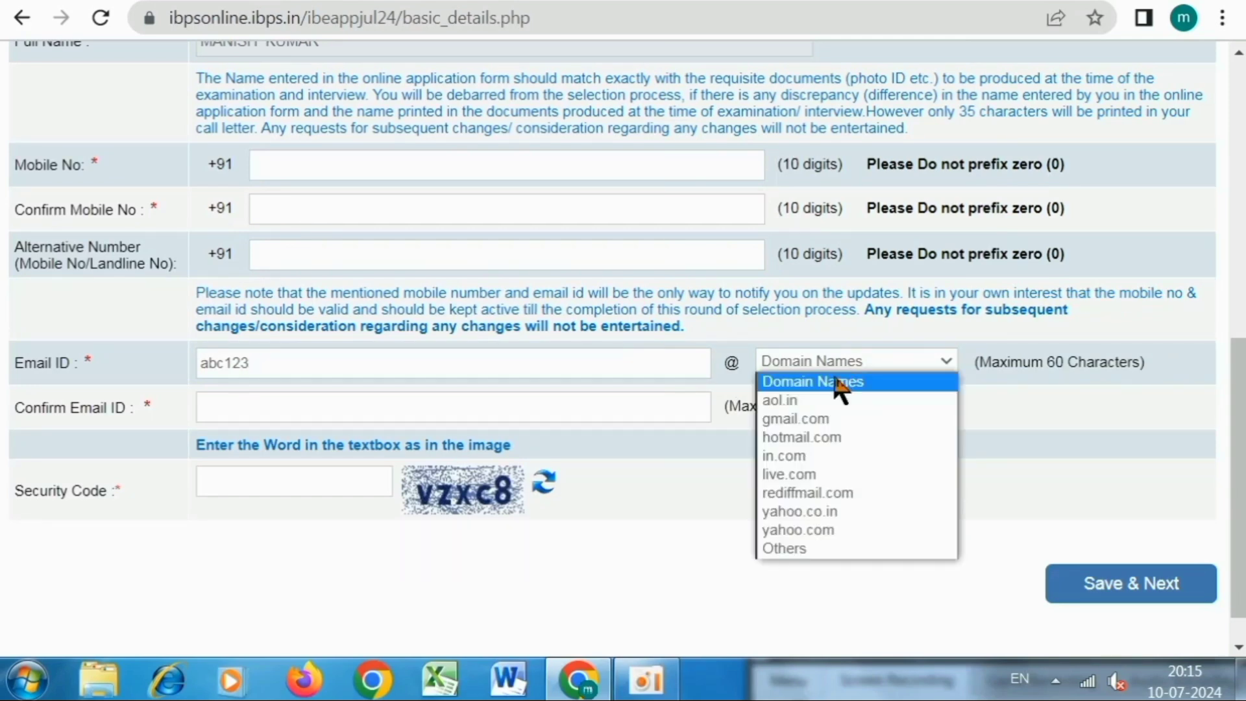
pyautogui.click(822, 421)
pyautogui.click(361, 415)
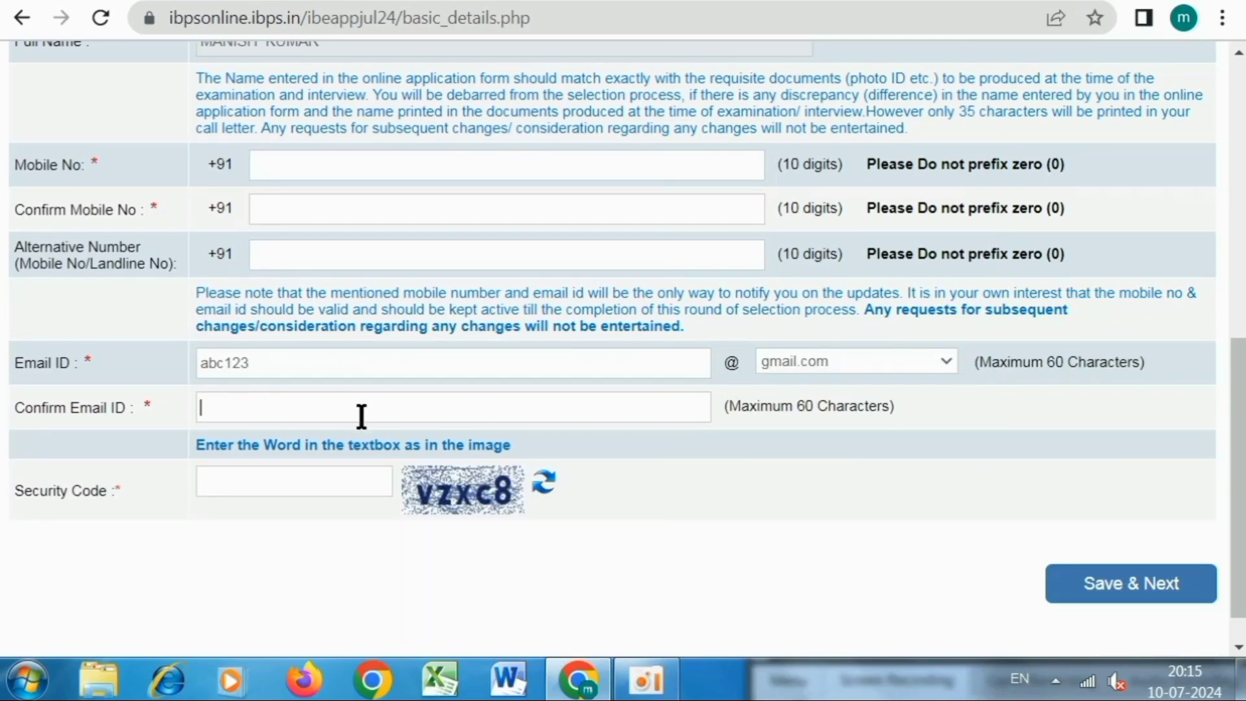
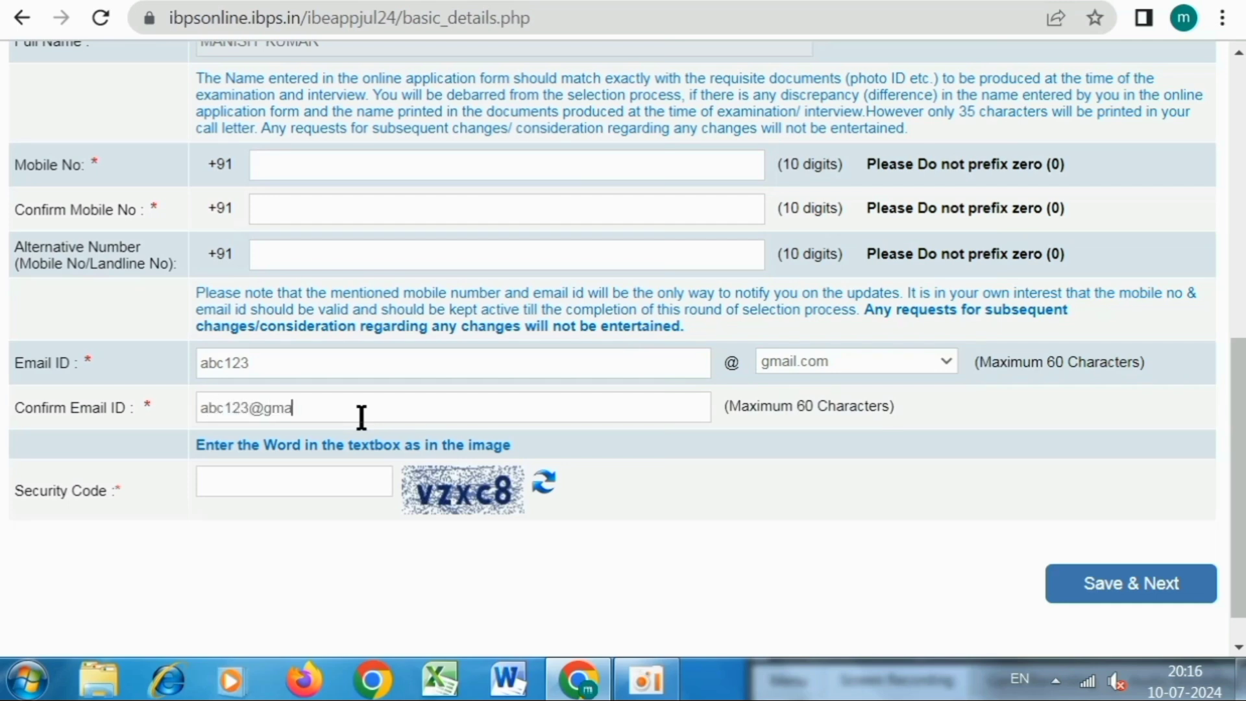
pyautogui.click(309, 480)
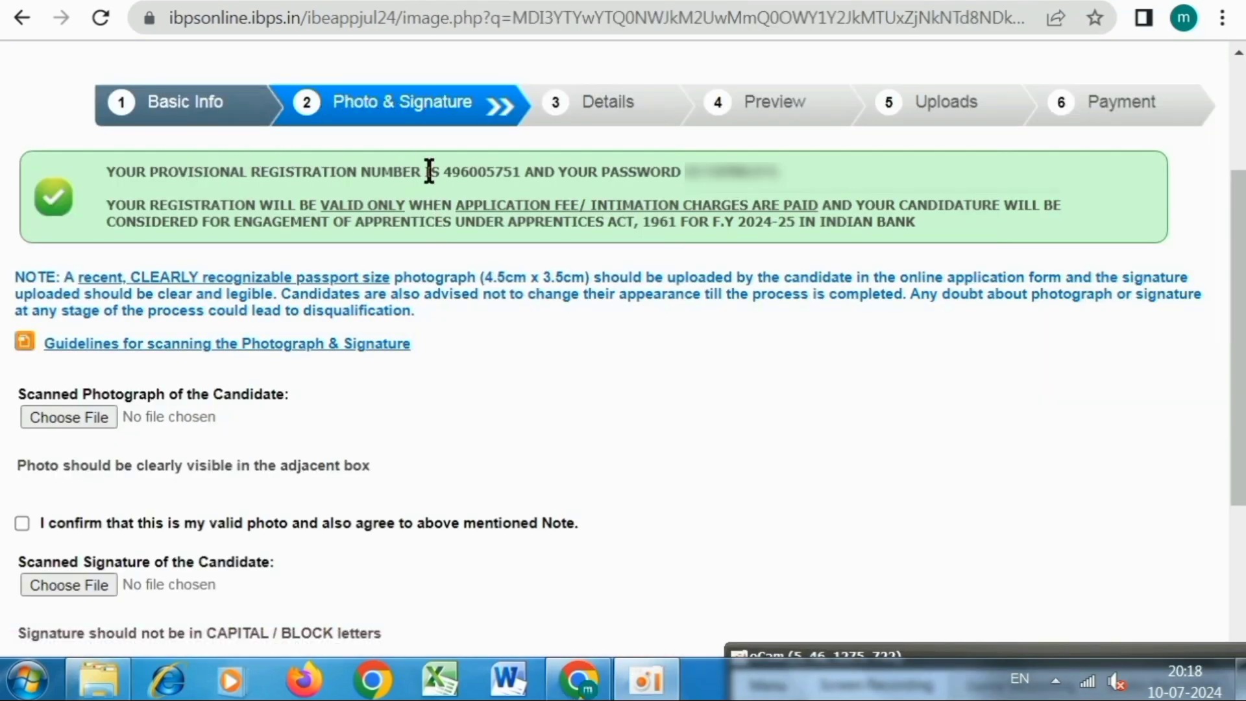
# Highlight the provisional registration number and password to note them.
pyautogui.moveTo(444, 172); pyautogui.dragTo(511, 172)
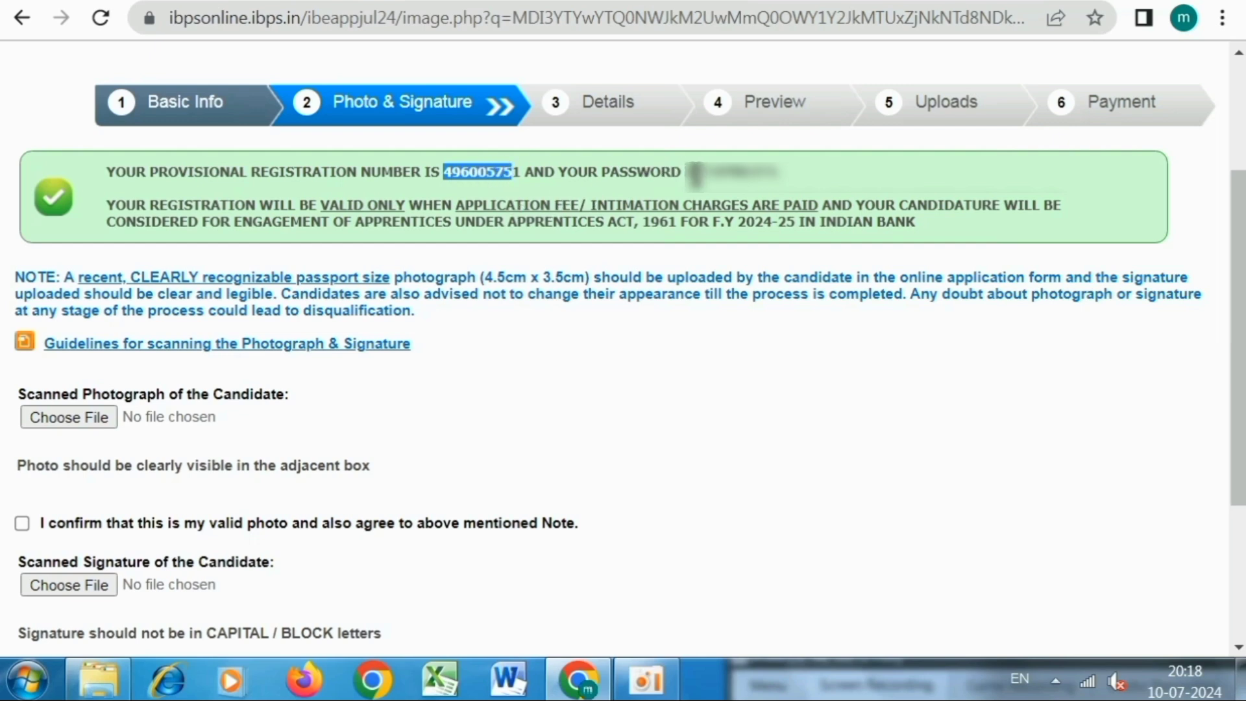
pyautogui.moveTo(688, 174); pyautogui.dragTo(790, 188)
pyautogui.click(746, 174)
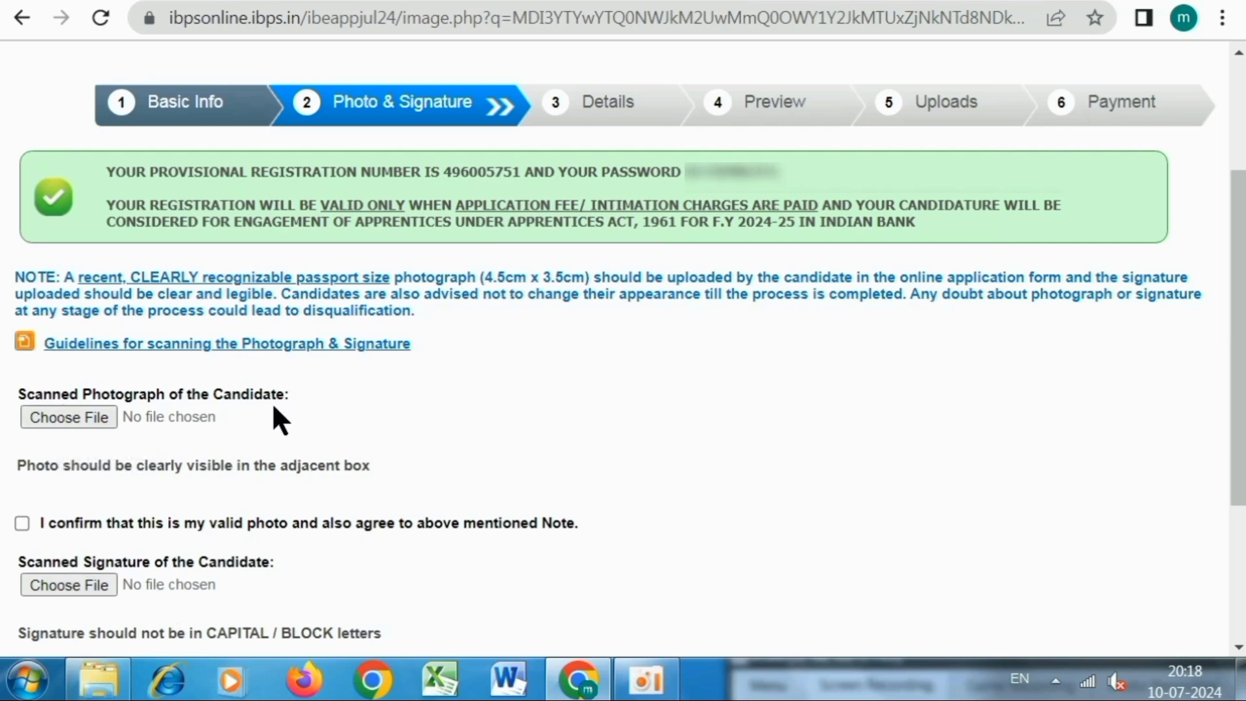
# Open the scanning guidelines and highlight the colour photo, light background and 20kb–50kb photo size rules.
pyautogui.click(234, 351)
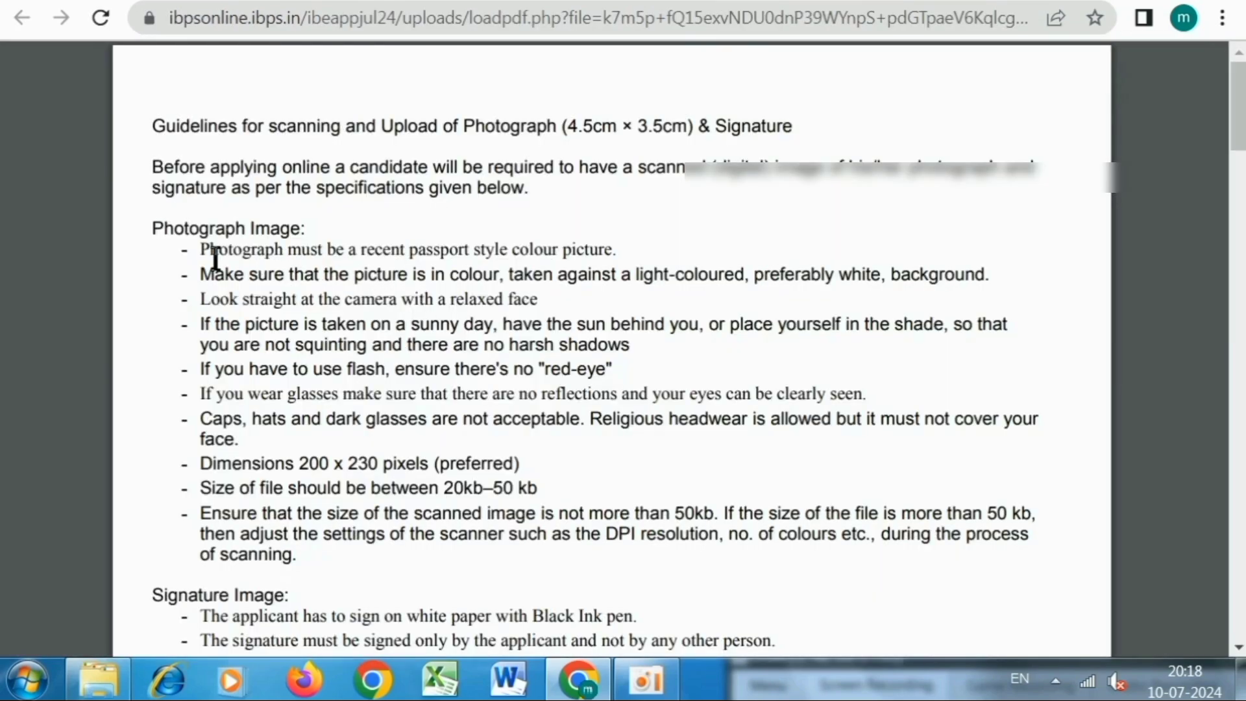
pyautogui.moveTo(200, 250); pyautogui.dragTo(596, 253)
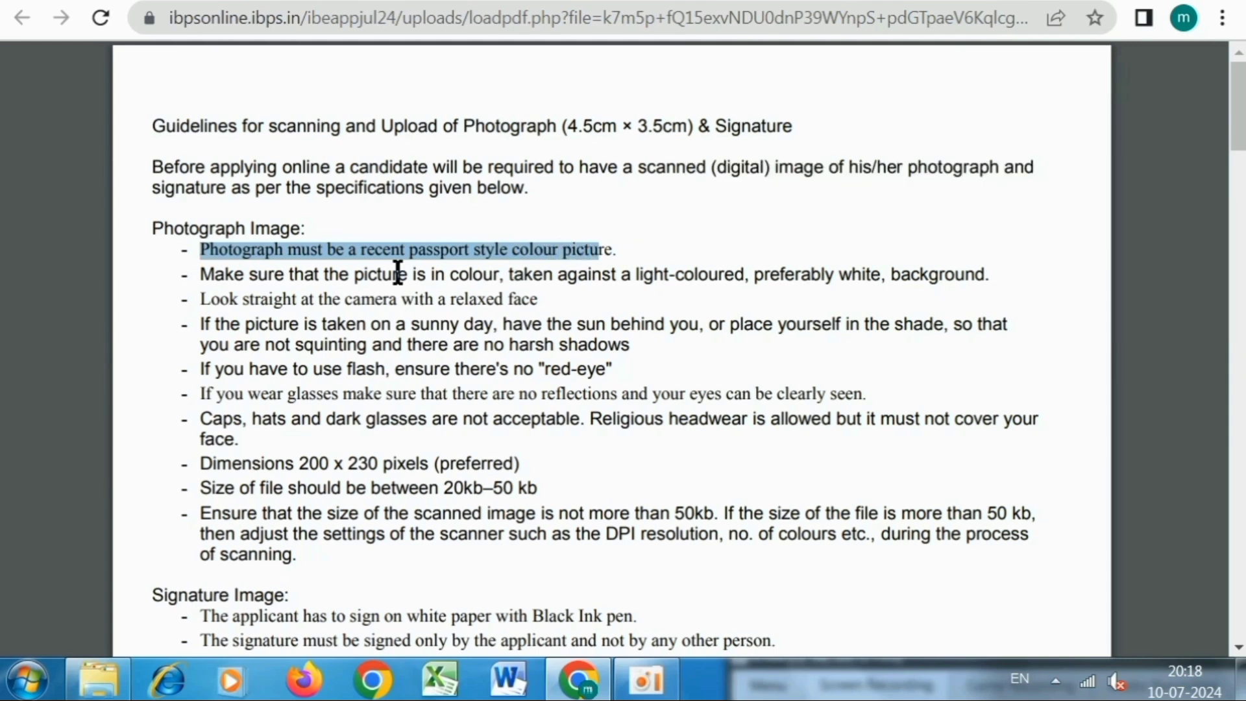
pyautogui.moveTo(203, 274); pyautogui.dragTo(987, 279)
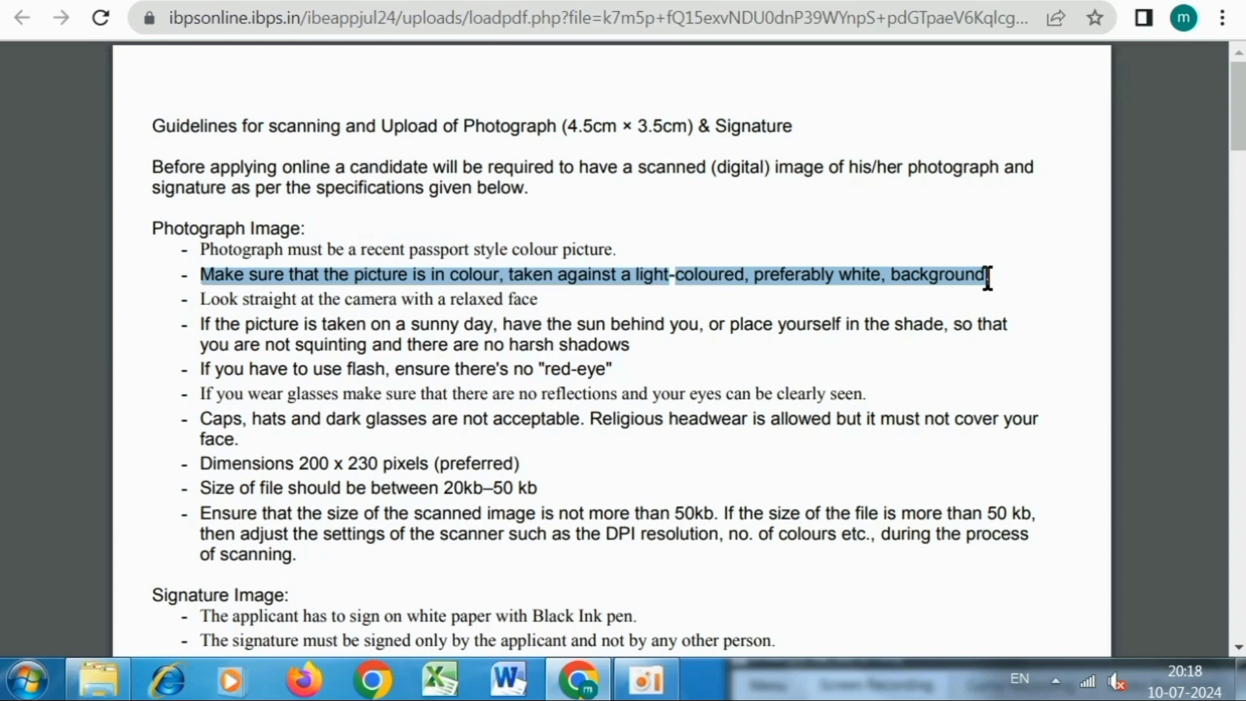
pyautogui.click(305, 336)
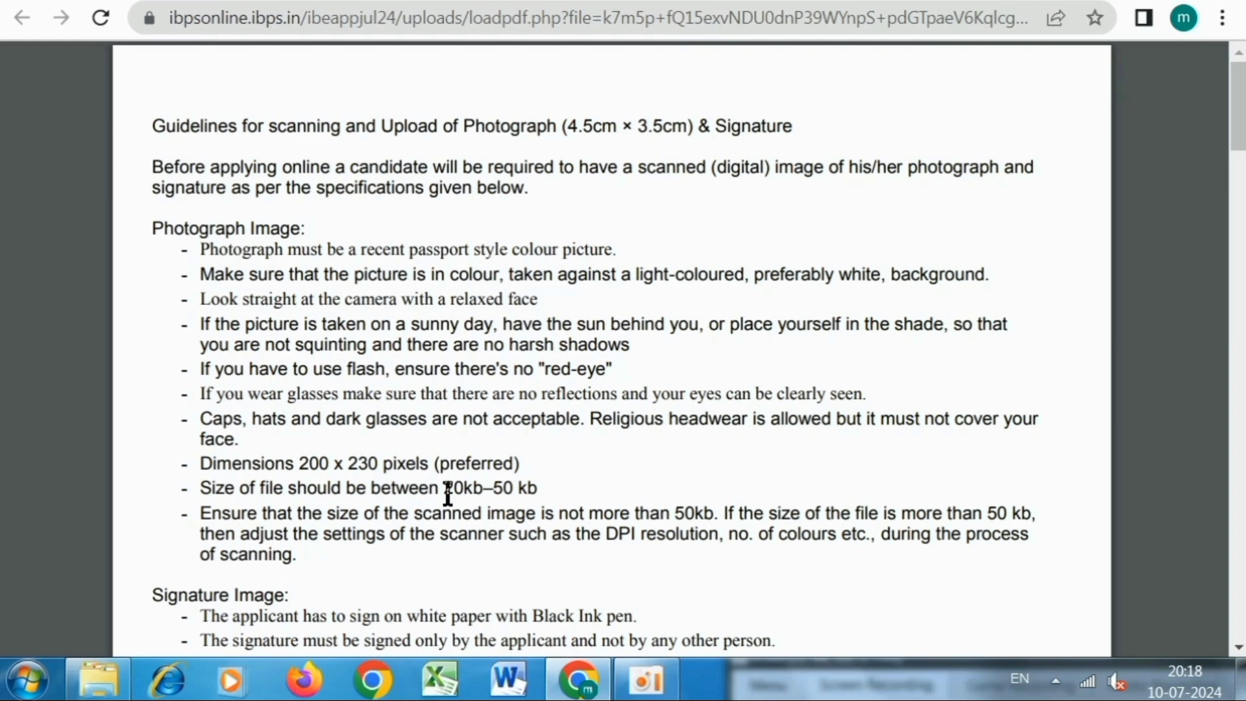
pyautogui.moveTo(445, 488); pyautogui.dragTo(539, 491)
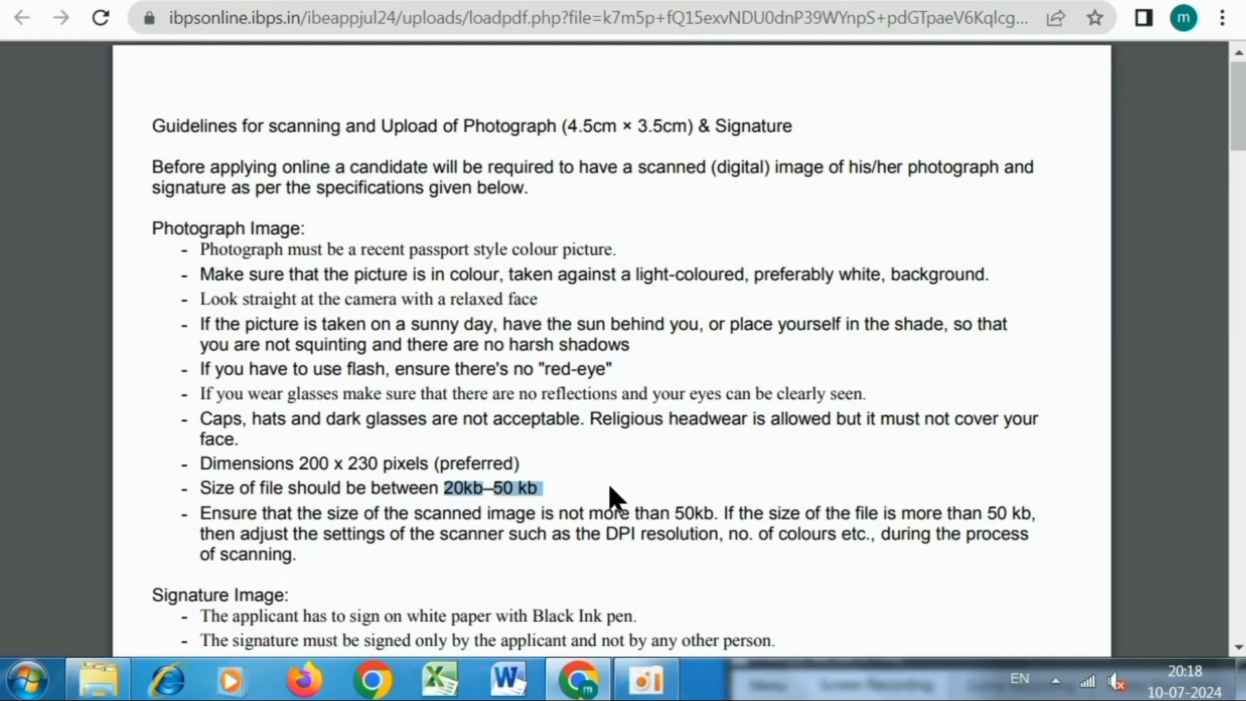
# Highlight the 10kb–20kb signature size, white paper with black ink, and 20 KB–50 KB thumb impression rules.
pyautogui.scroll(-3, 609, 497)
pyautogui.scroll(-2, 234, 393)
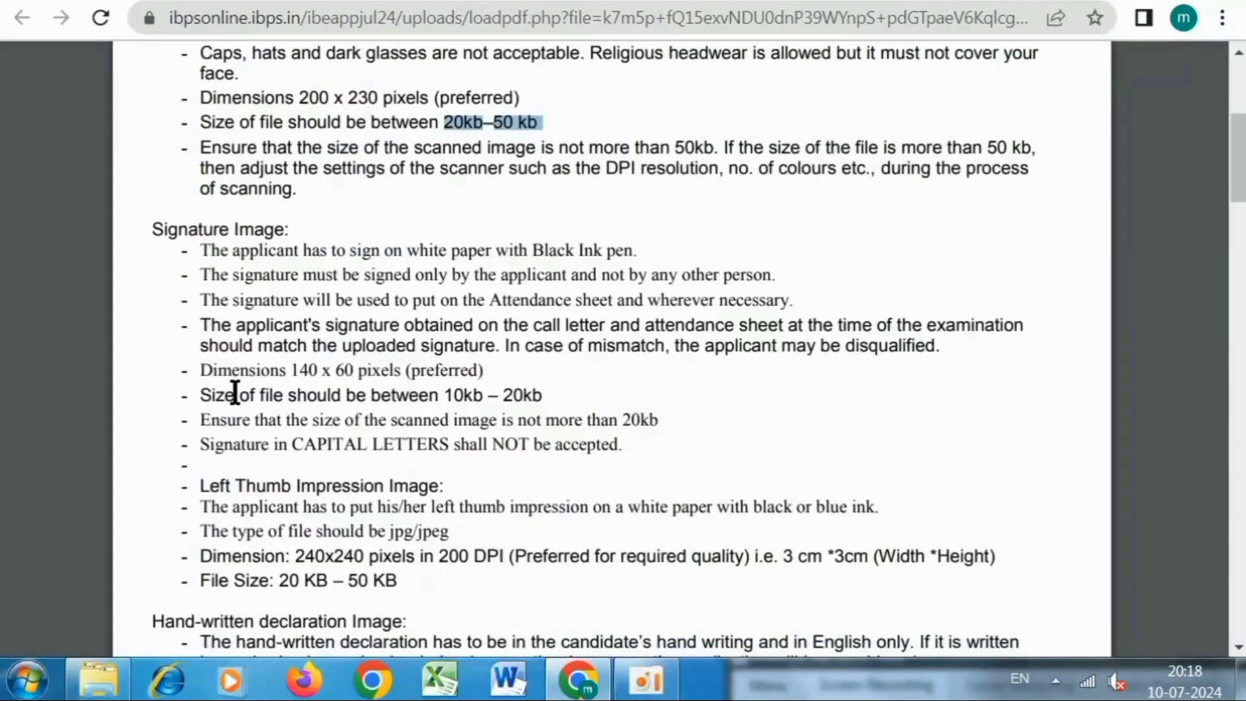
pyautogui.moveTo(445, 395); pyautogui.dragTo(567, 410)
pyautogui.click(512, 397)
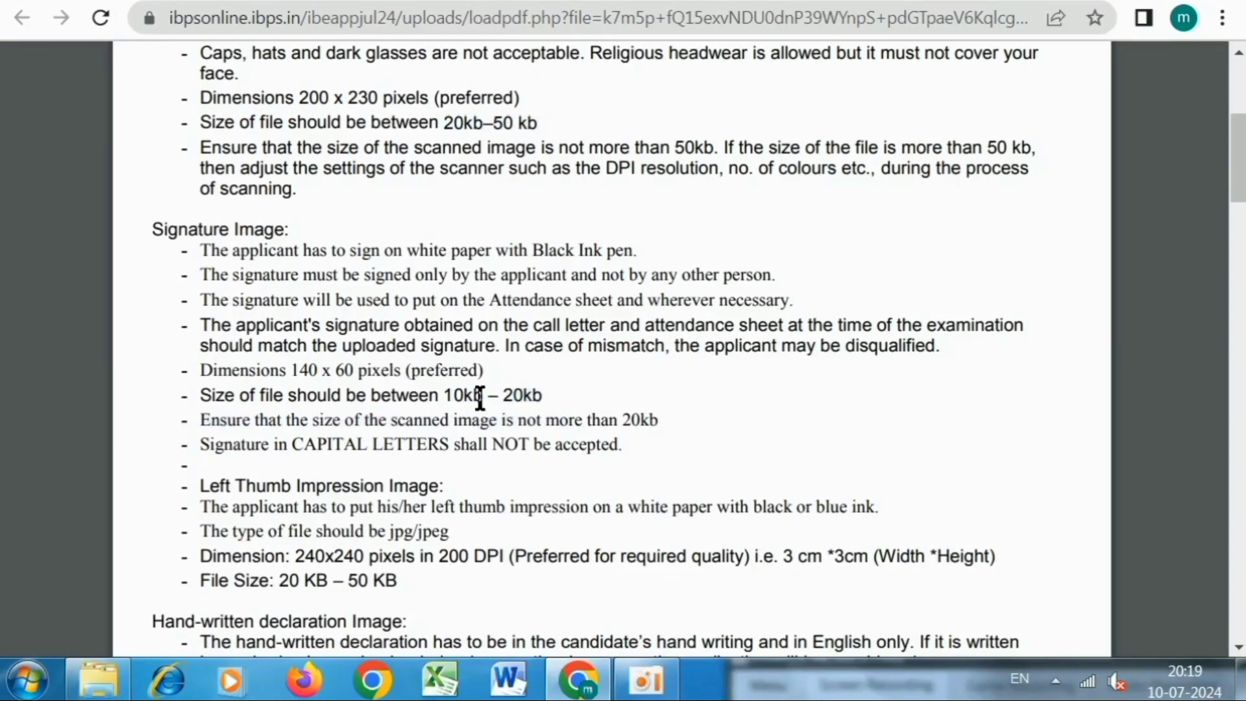
pyautogui.moveTo(408, 251); pyautogui.dragTo(635, 253)
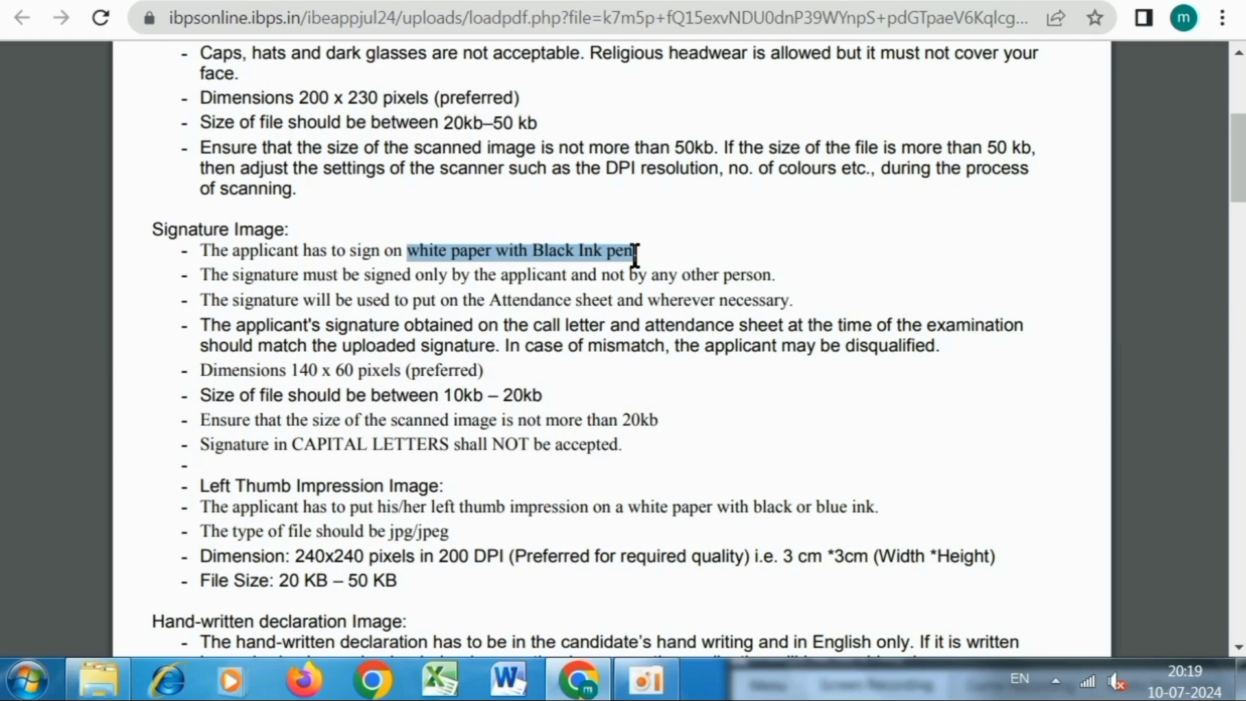
pyautogui.scroll(-3, 645, 422)
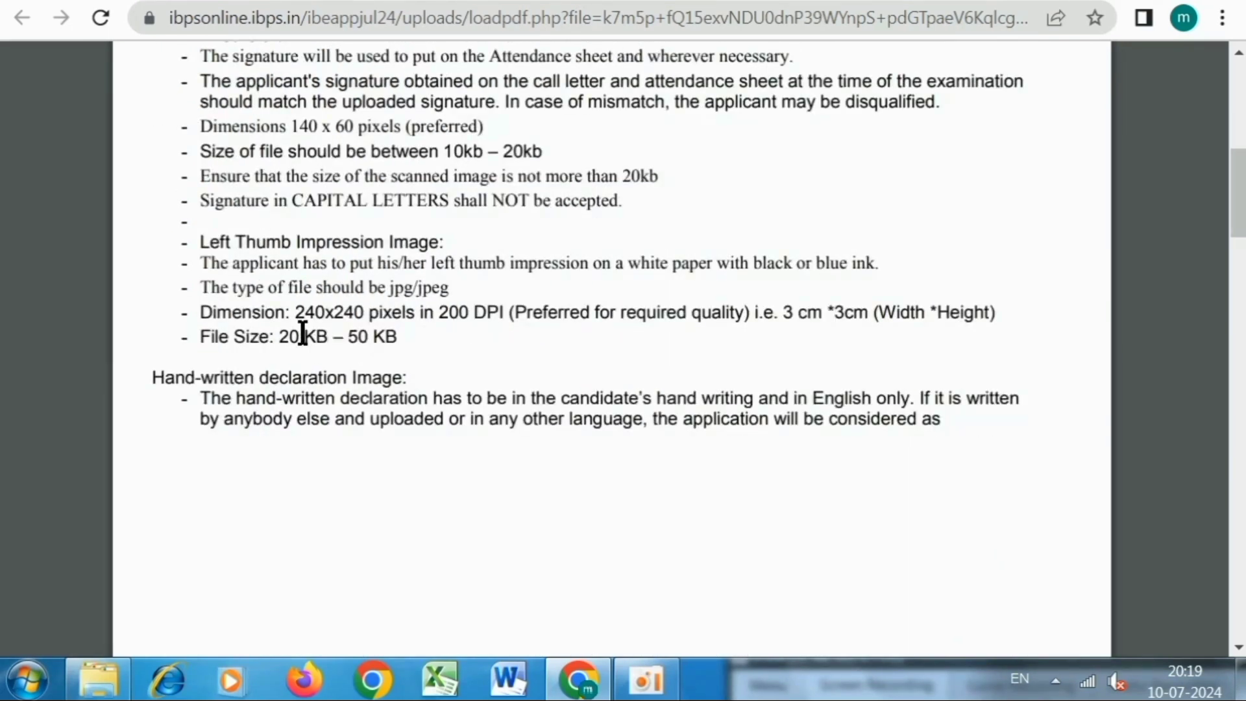
pyautogui.moveTo(280, 336); pyautogui.dragTo(392, 338)
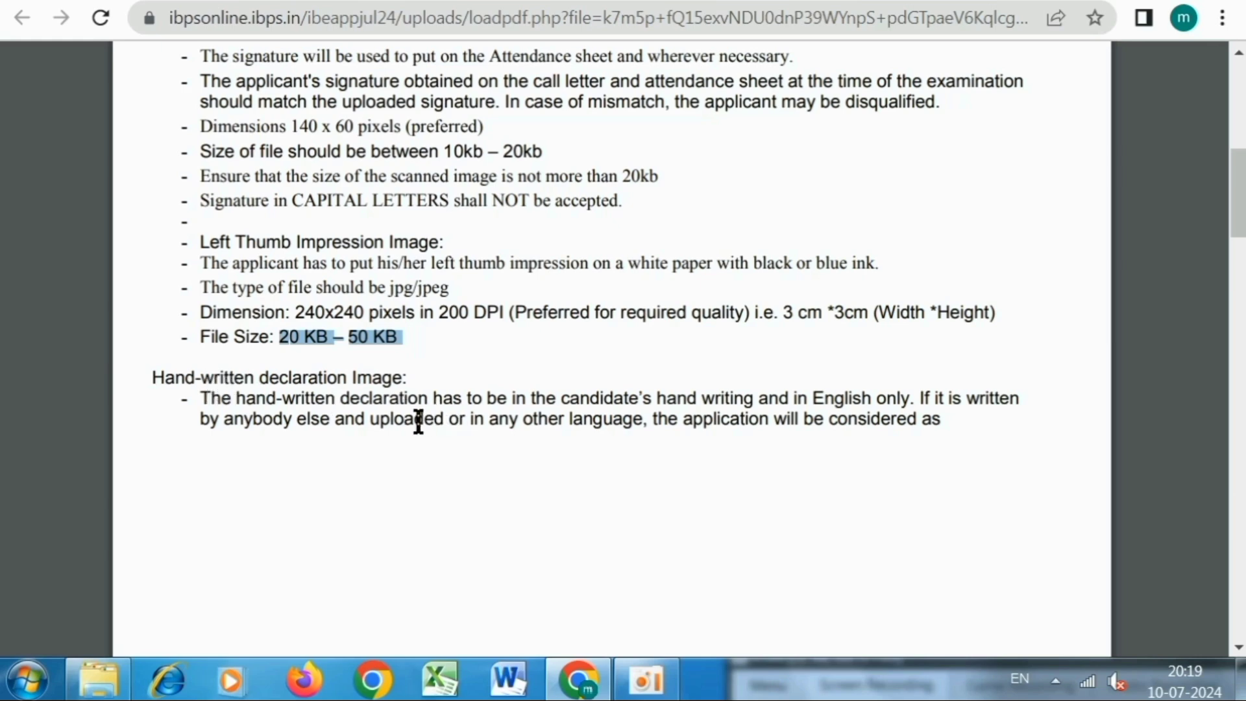
pyautogui.scroll(-2, 418, 422)
pyautogui.scroll(-5, 296, 398)
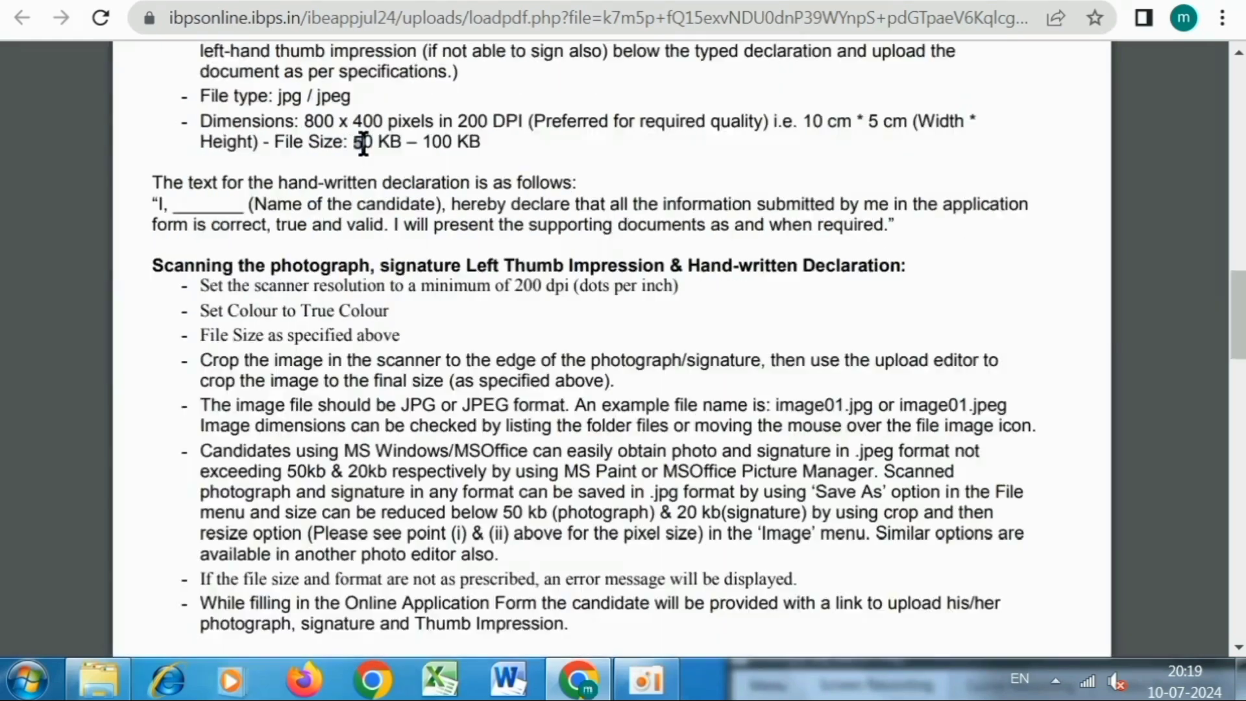
pyautogui.moveTo(354, 141); pyautogui.dragTo(492, 156)
pyautogui.click(471, 153)
pyautogui.moveTo(150, 202); pyautogui.dragTo(448, 209)
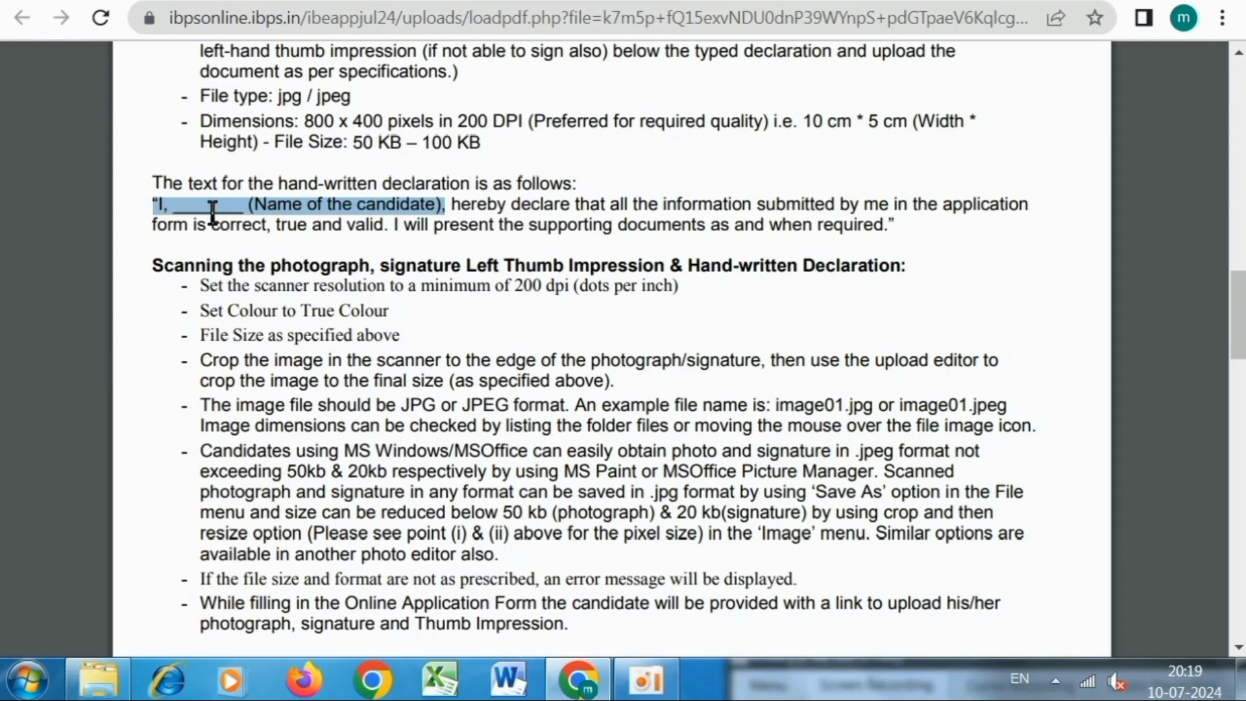
pyautogui.moveTo(446, 208); pyautogui.dragTo(881, 238)
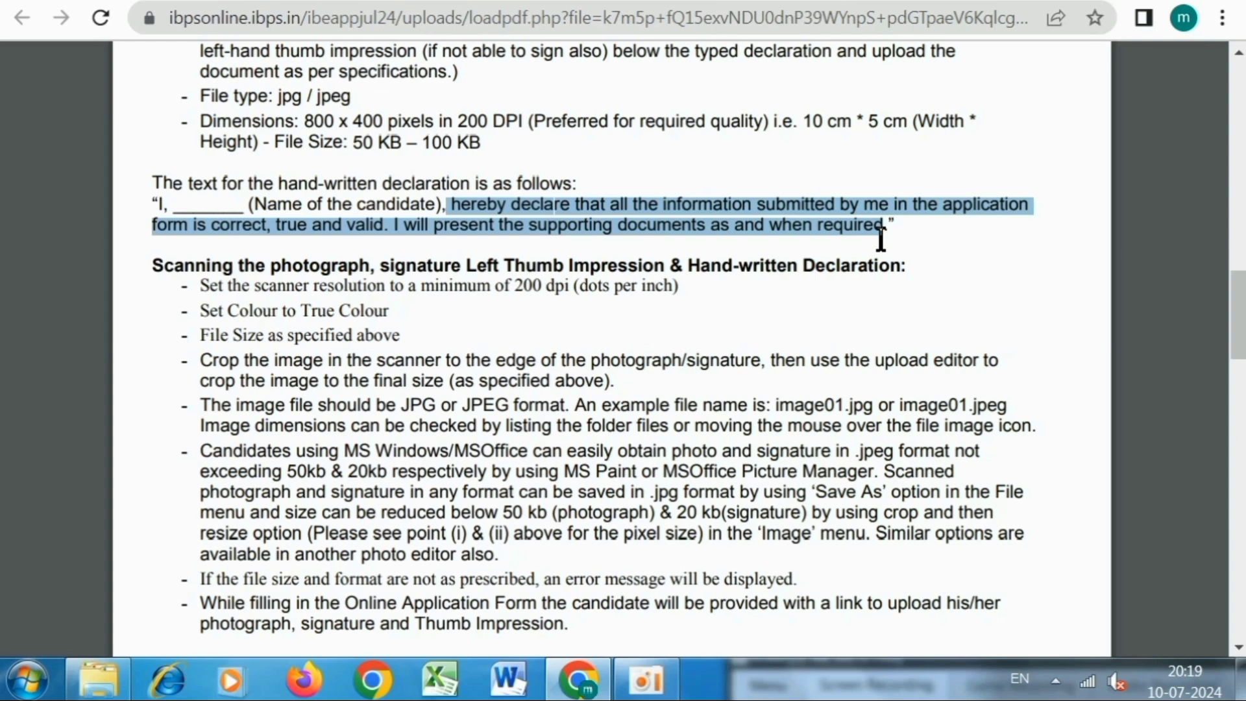
pyautogui.click(888, 229)
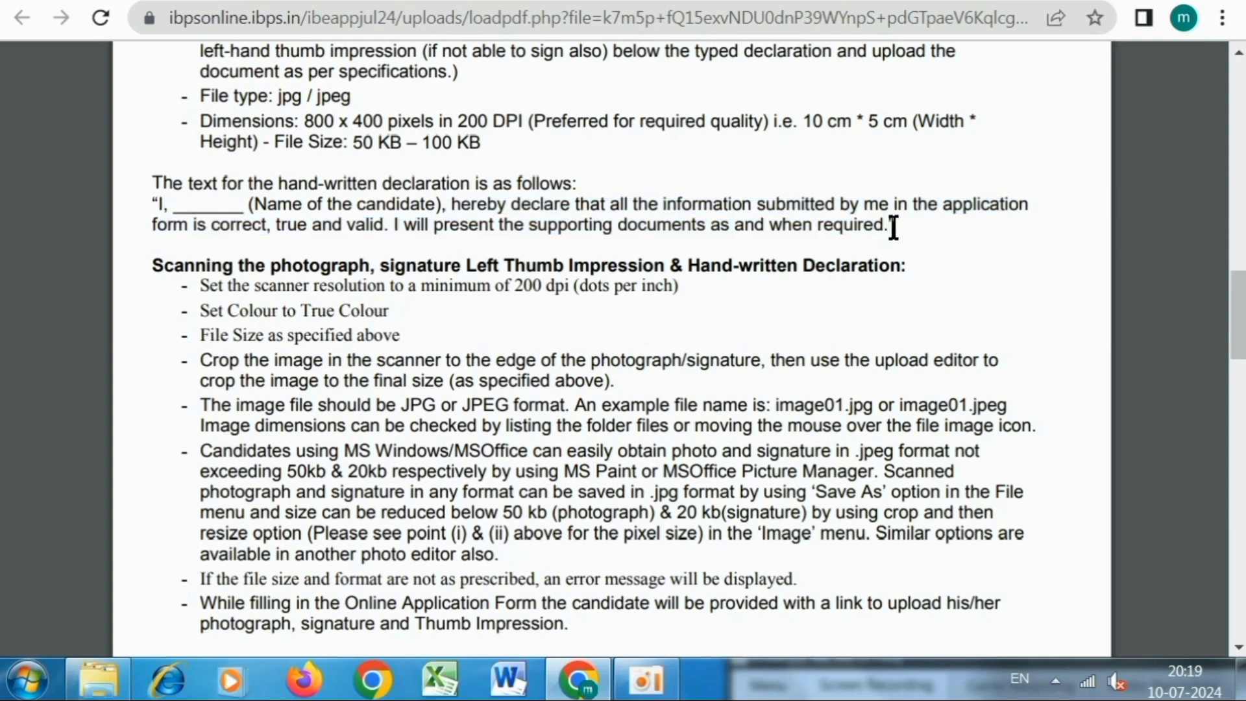
pyautogui.moveTo(898, 226); pyautogui.dragTo(156, 205)
# Tick the valid photo and valid signature confirmations and proceed with Next.
pyautogui.click(252, 209)
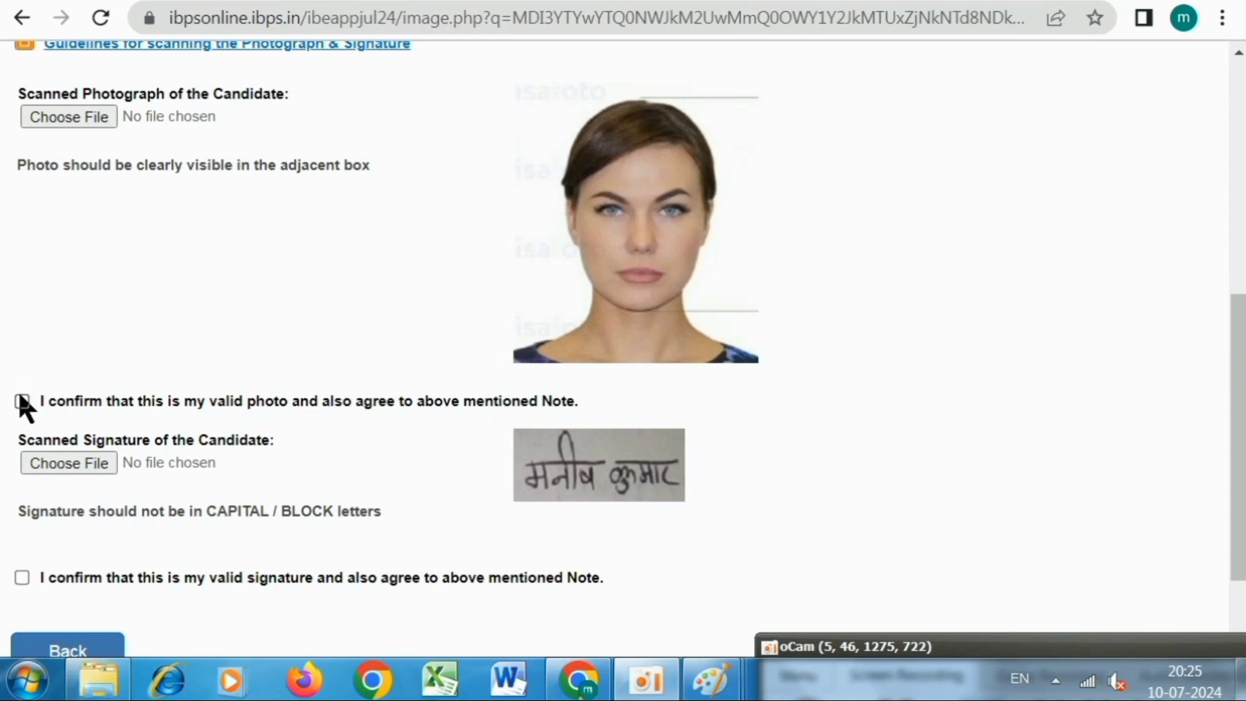
pyautogui.click(22, 401)
pyautogui.click(21, 578)
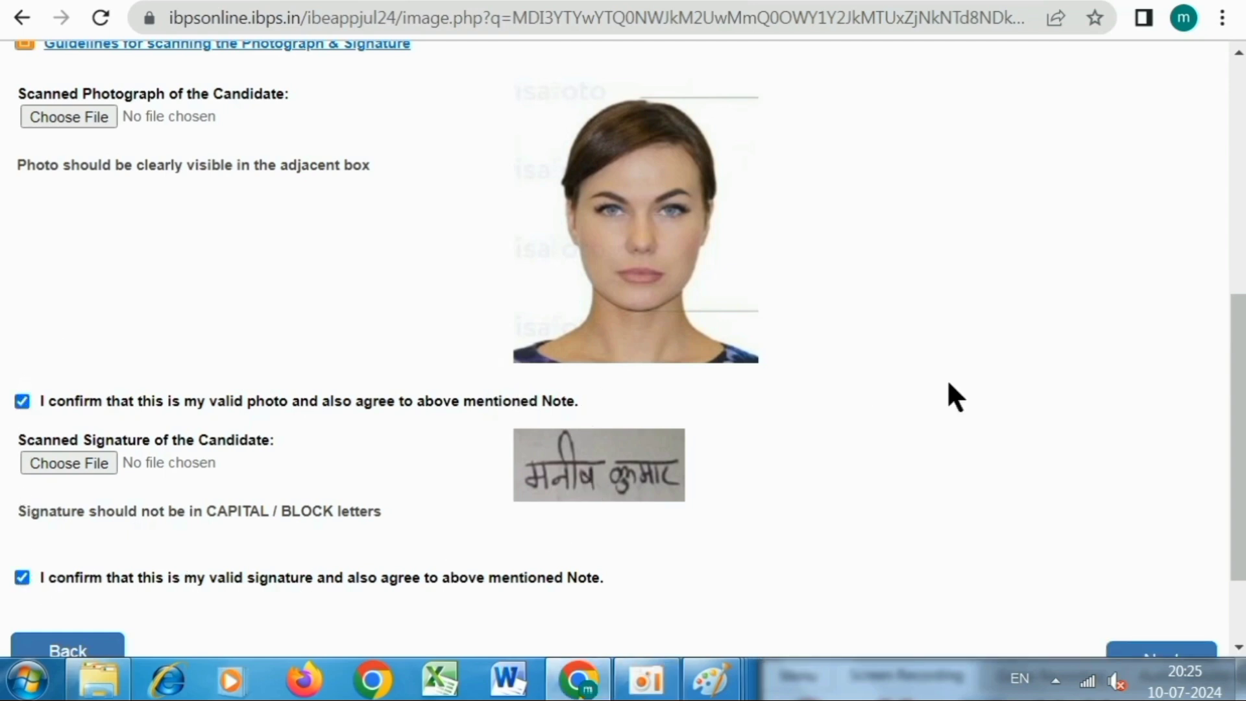
pyautogui.moveTo(1235, 379); pyautogui.dragTo(1235, 437)
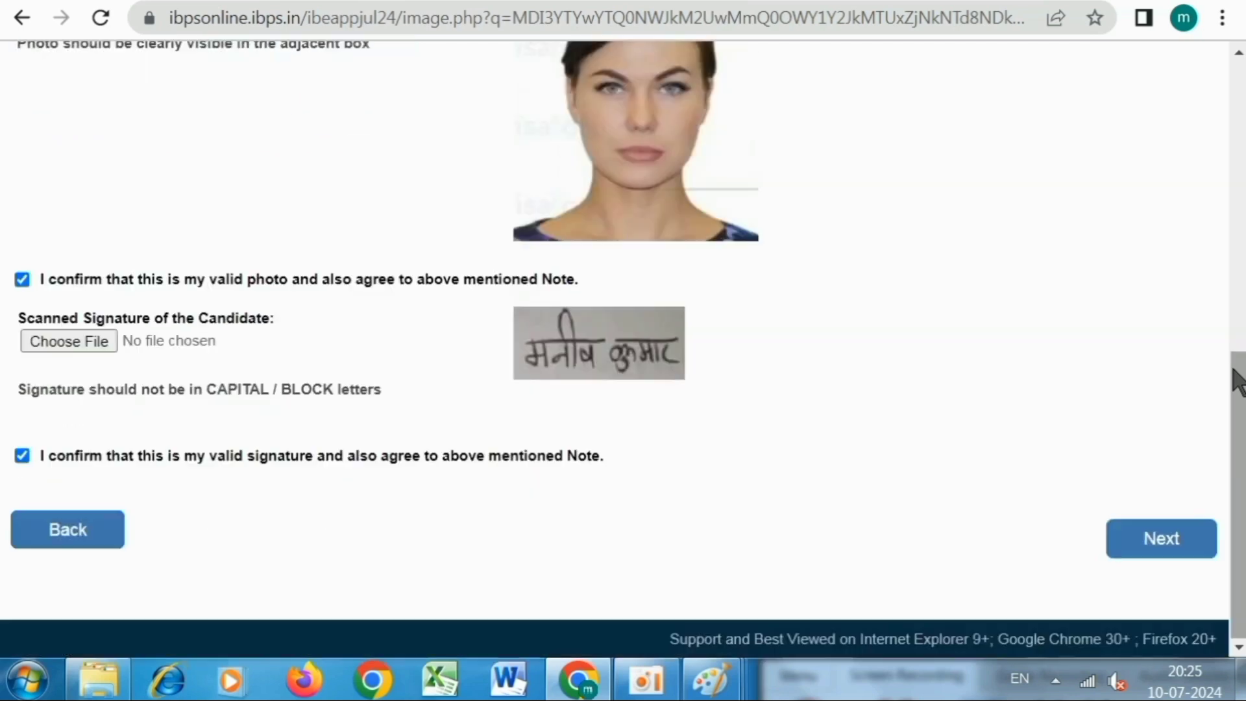
pyautogui.click(1132, 553)
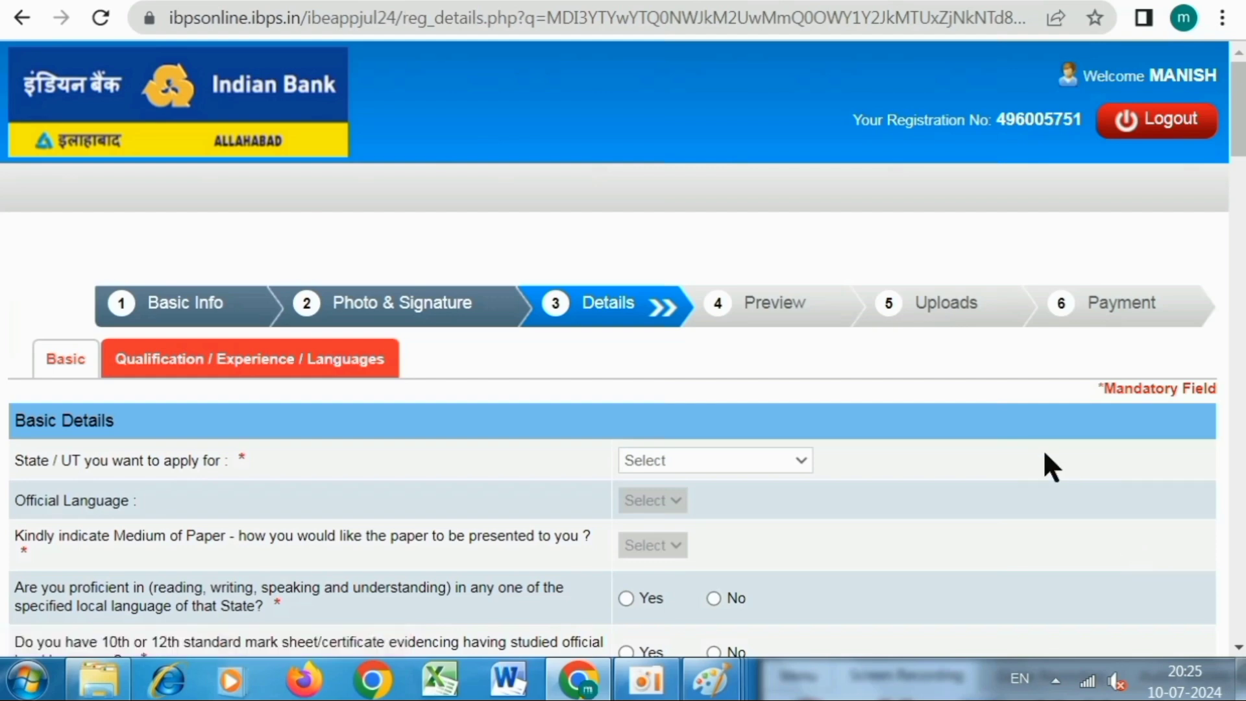
# Choose Hindi as official language and English and Hindi as paper medium.
pyautogui.scroll(-2, 1023, 453)
pyautogui.scroll(-2, 276, 409)
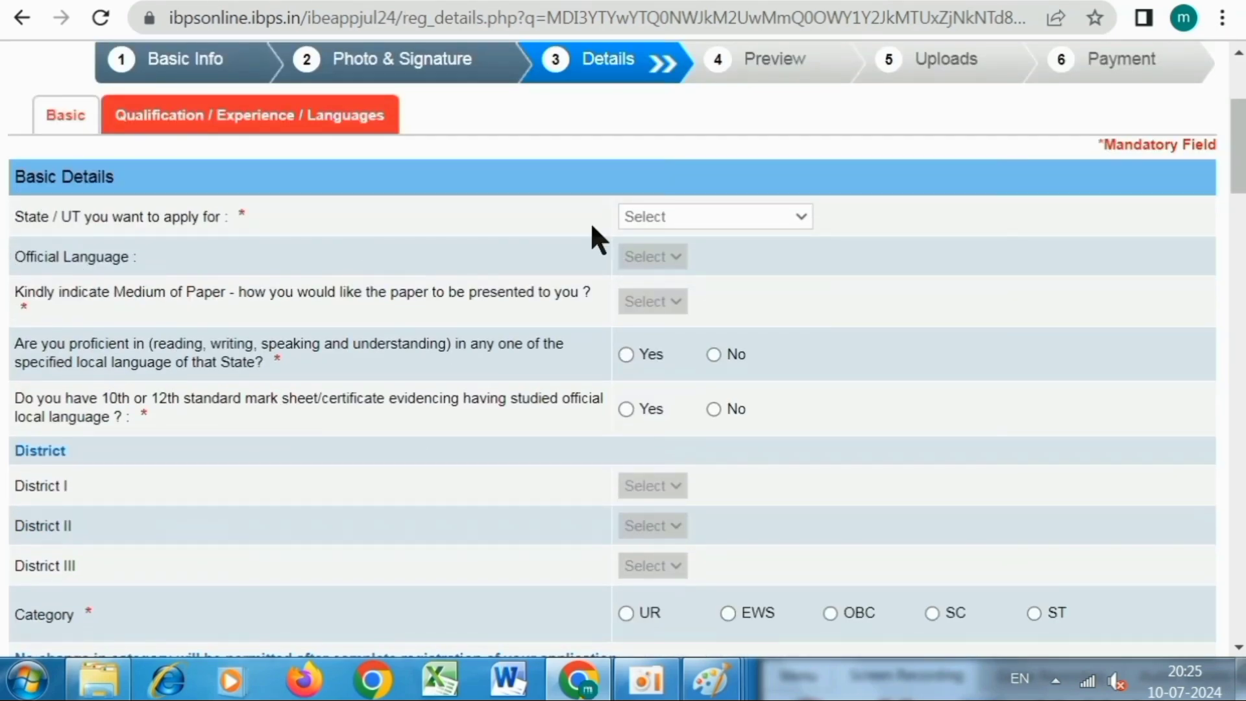
pyautogui.click(700, 215)
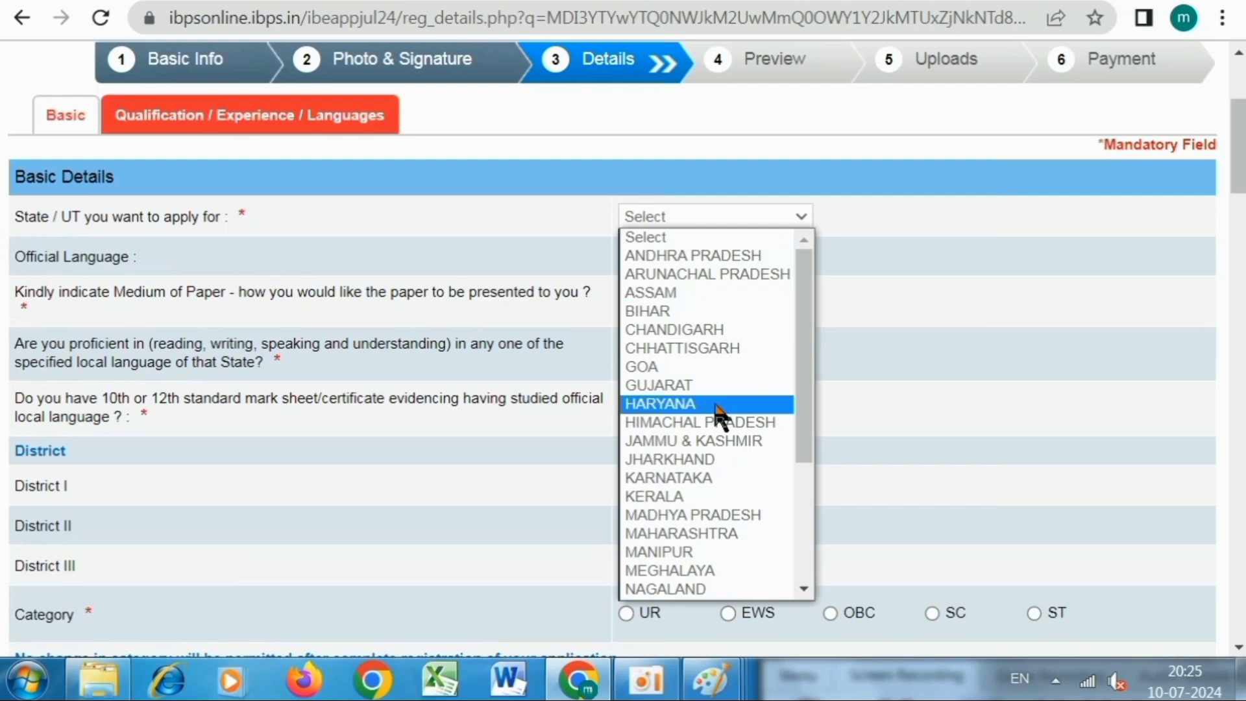
pyautogui.scroll(-3, 714, 415)
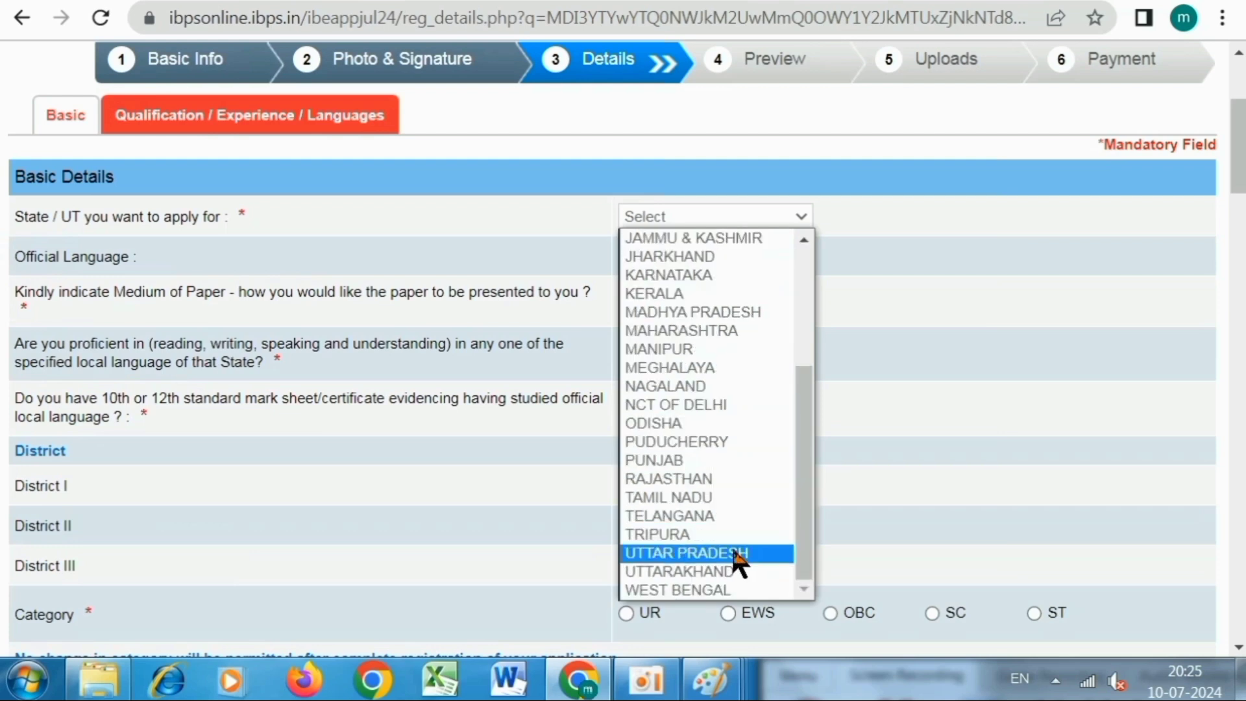
pyautogui.click(805, 424)
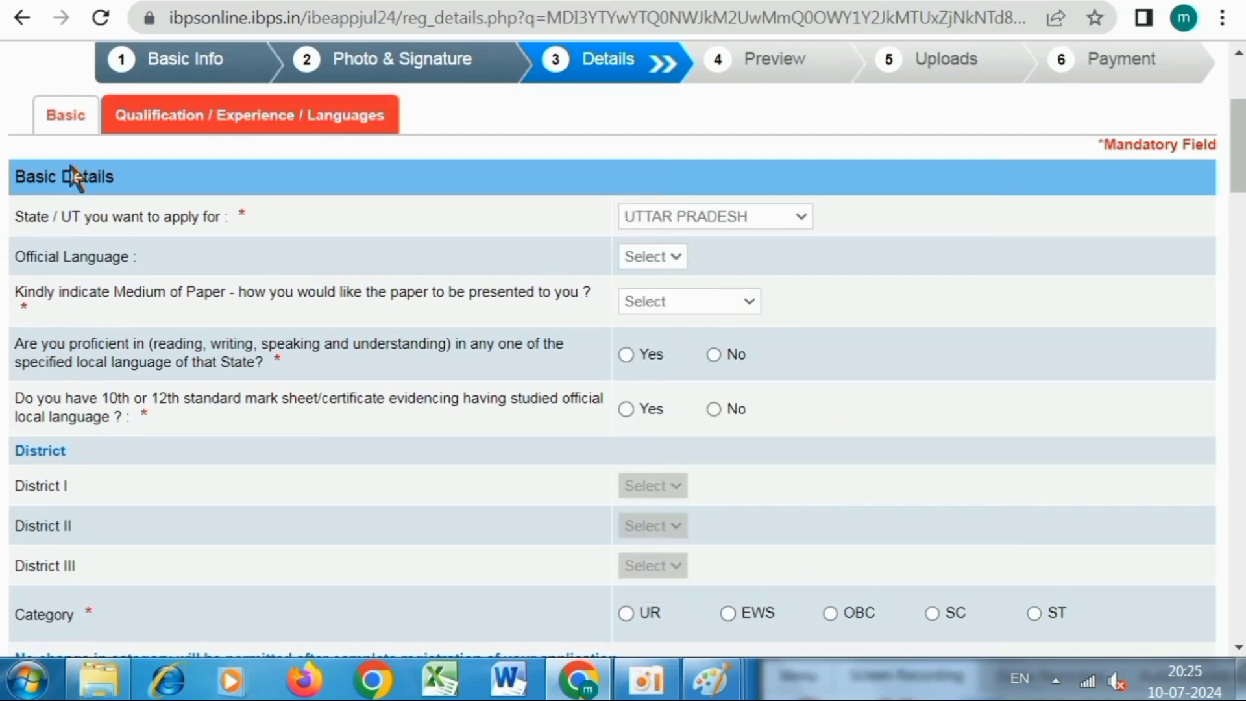
pyautogui.click(681, 256)
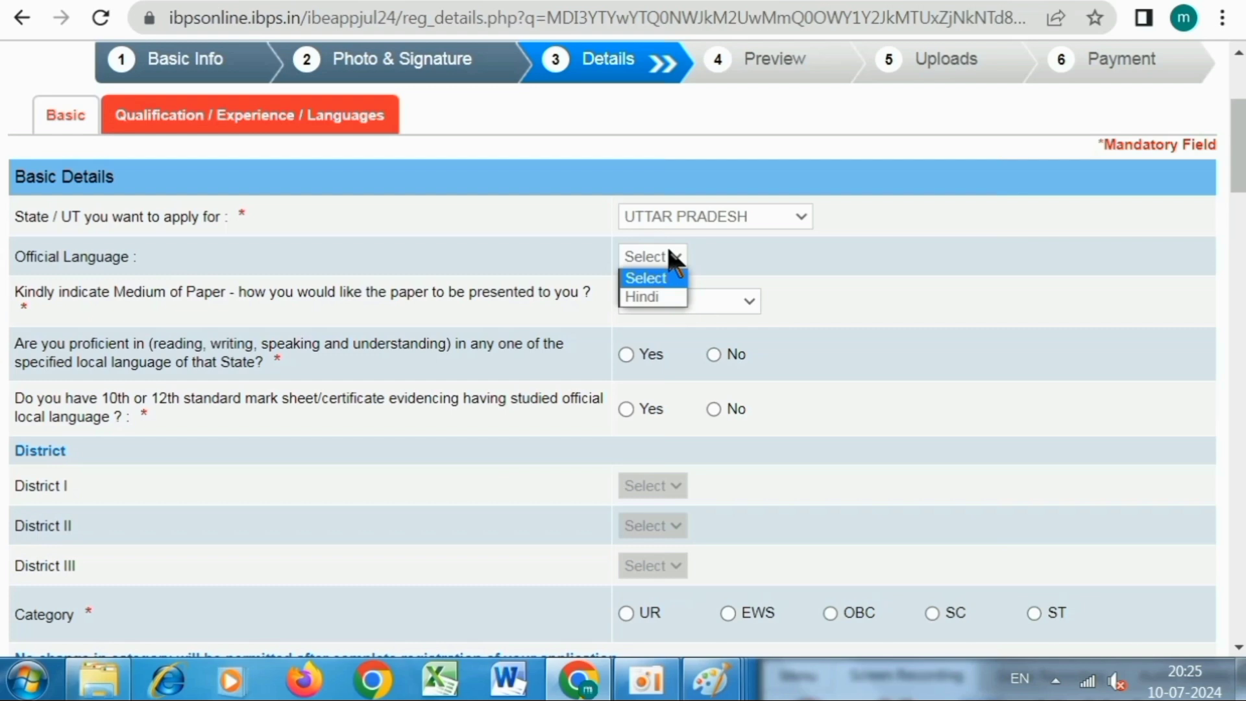
pyautogui.click(650, 296)
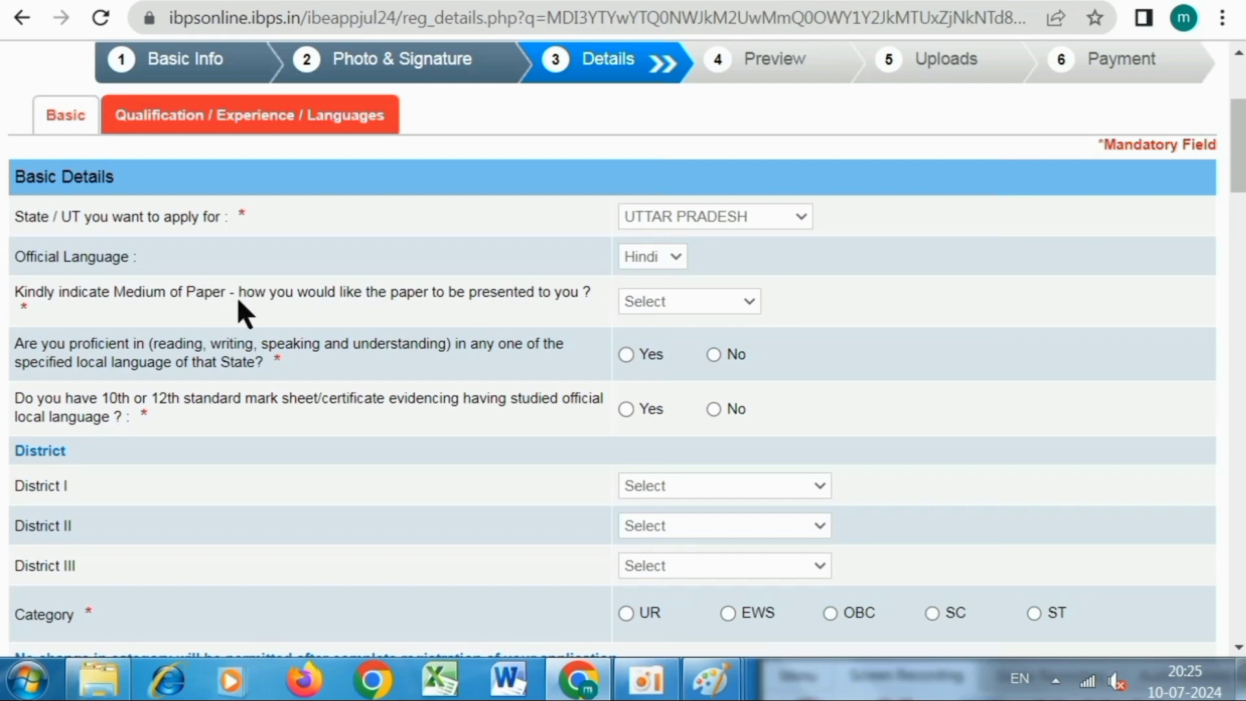
pyautogui.click(662, 299)
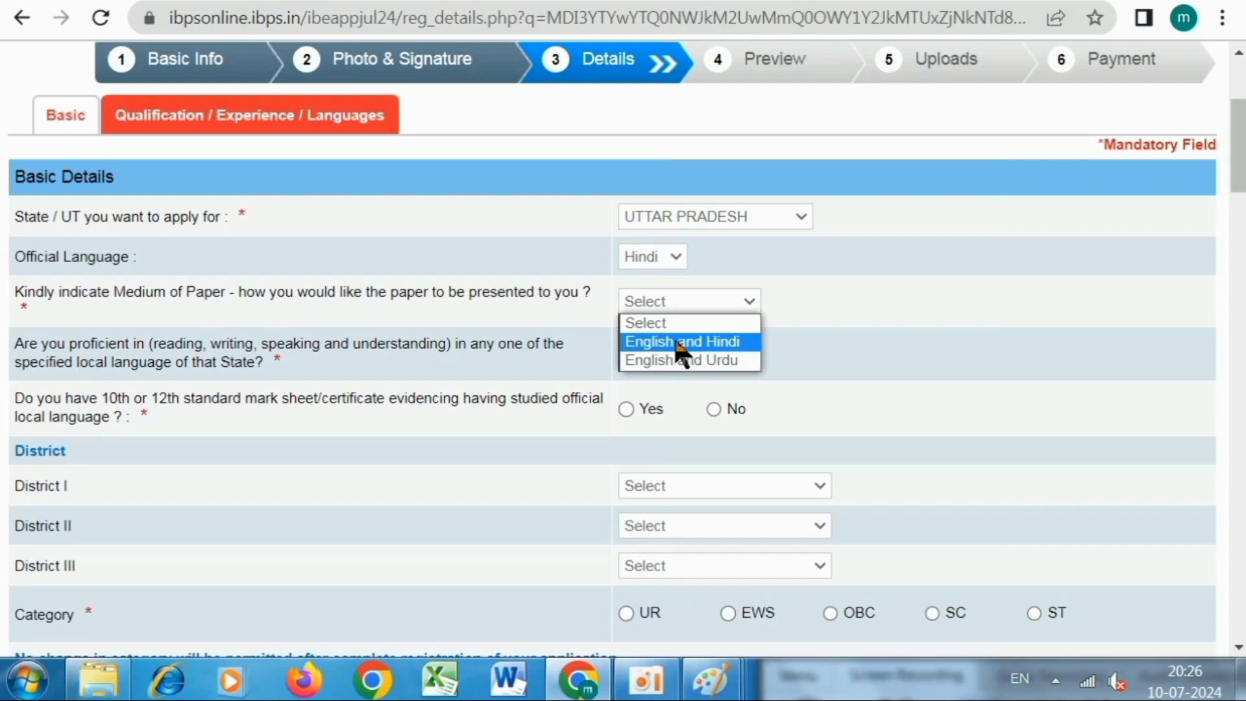
pyautogui.click(707, 342)
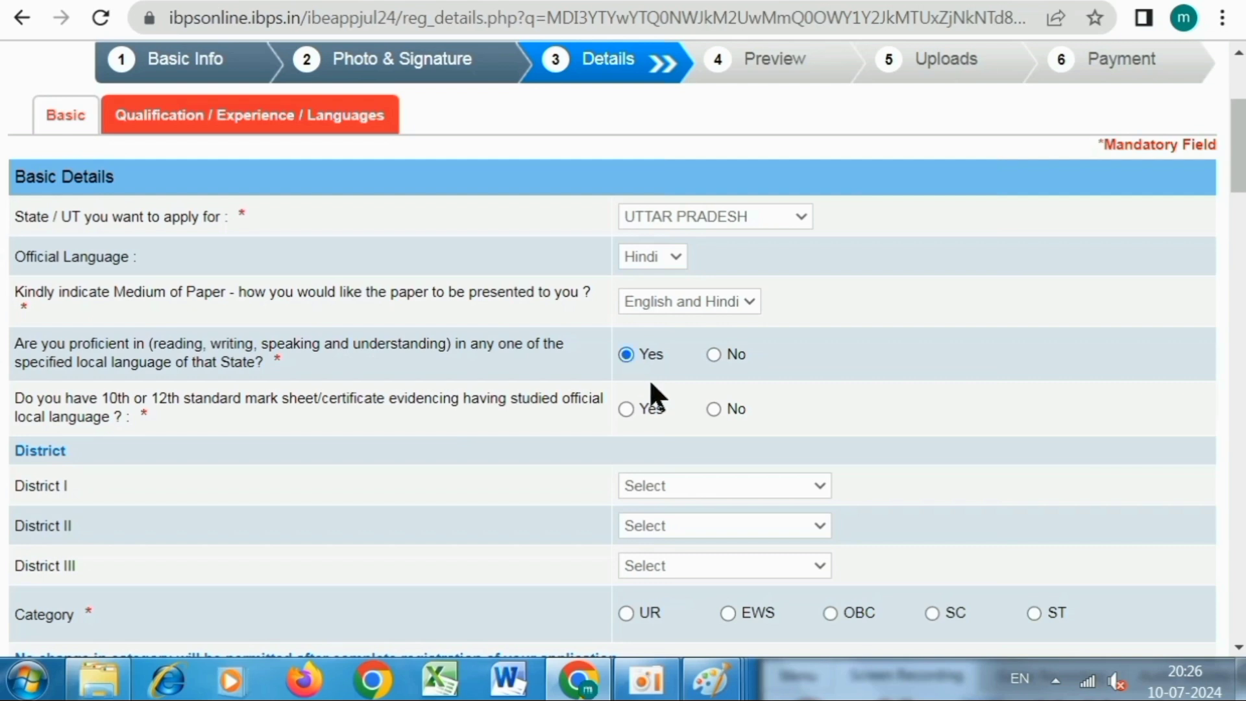
pyautogui.scroll(-2, 649, 379)
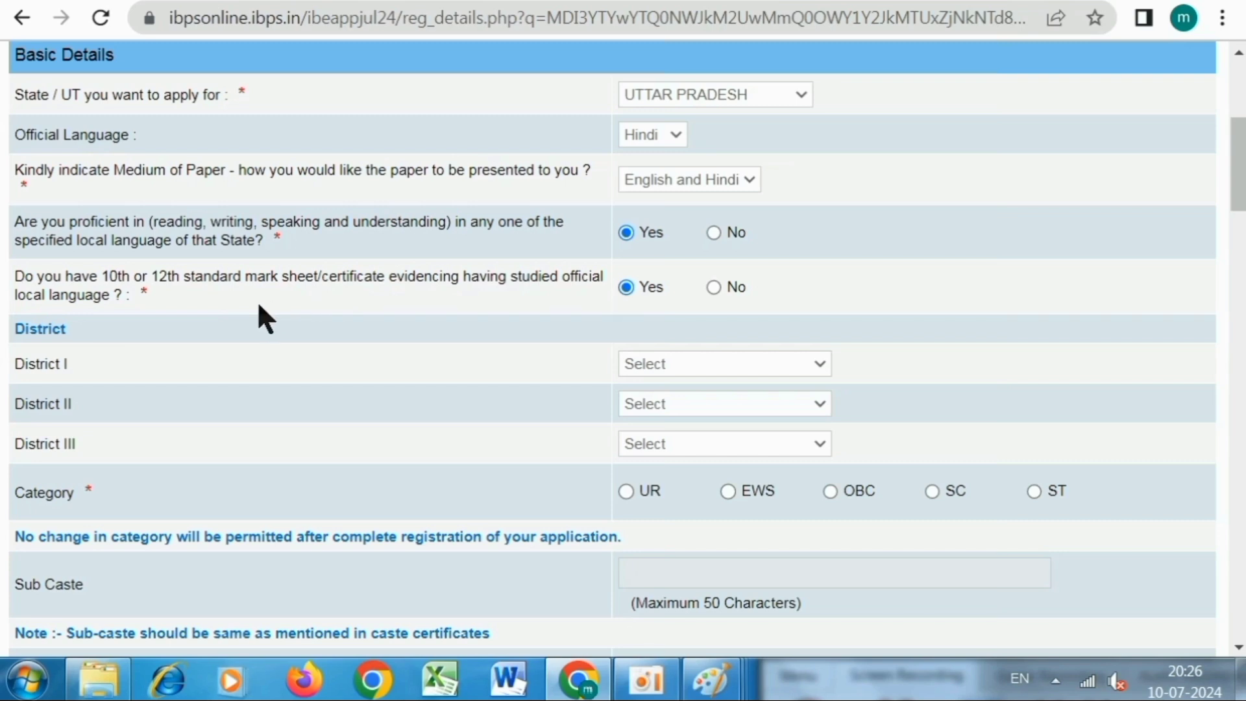
# Set District I to VARANASI, District II to AMETHI and District III to BIJNOR.
pyautogui.scroll(-2, 260, 307)
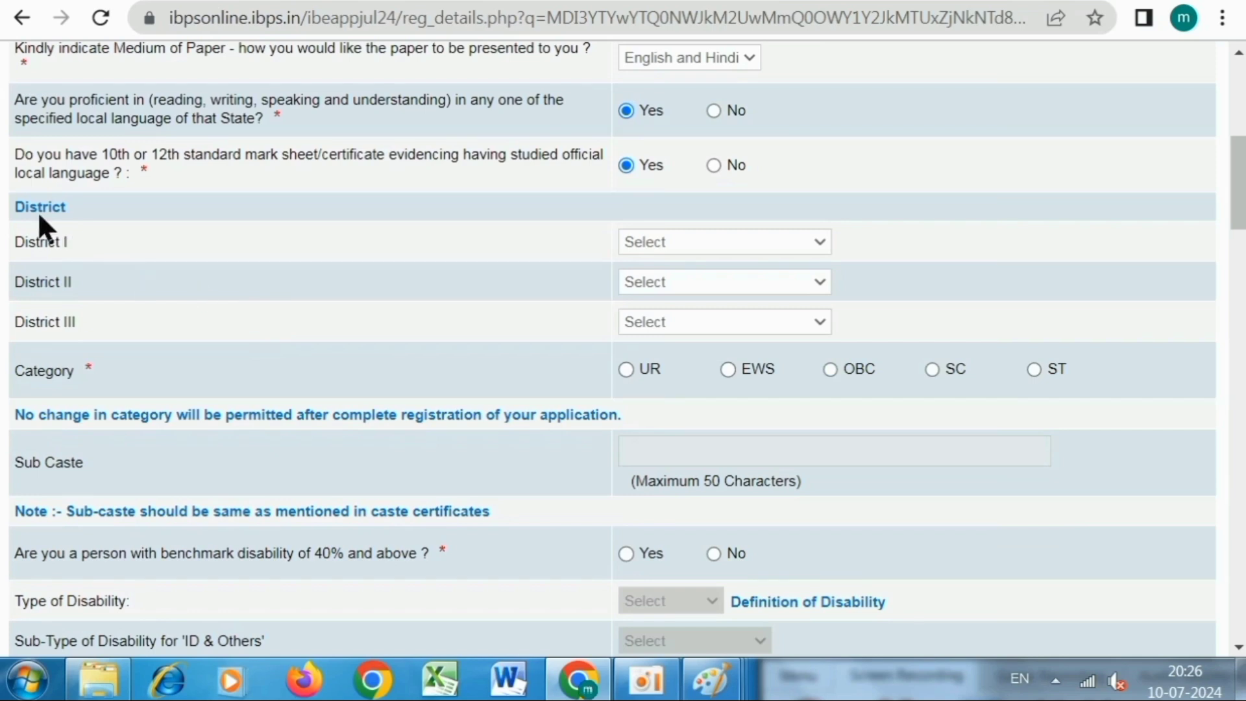
pyautogui.click(644, 243)
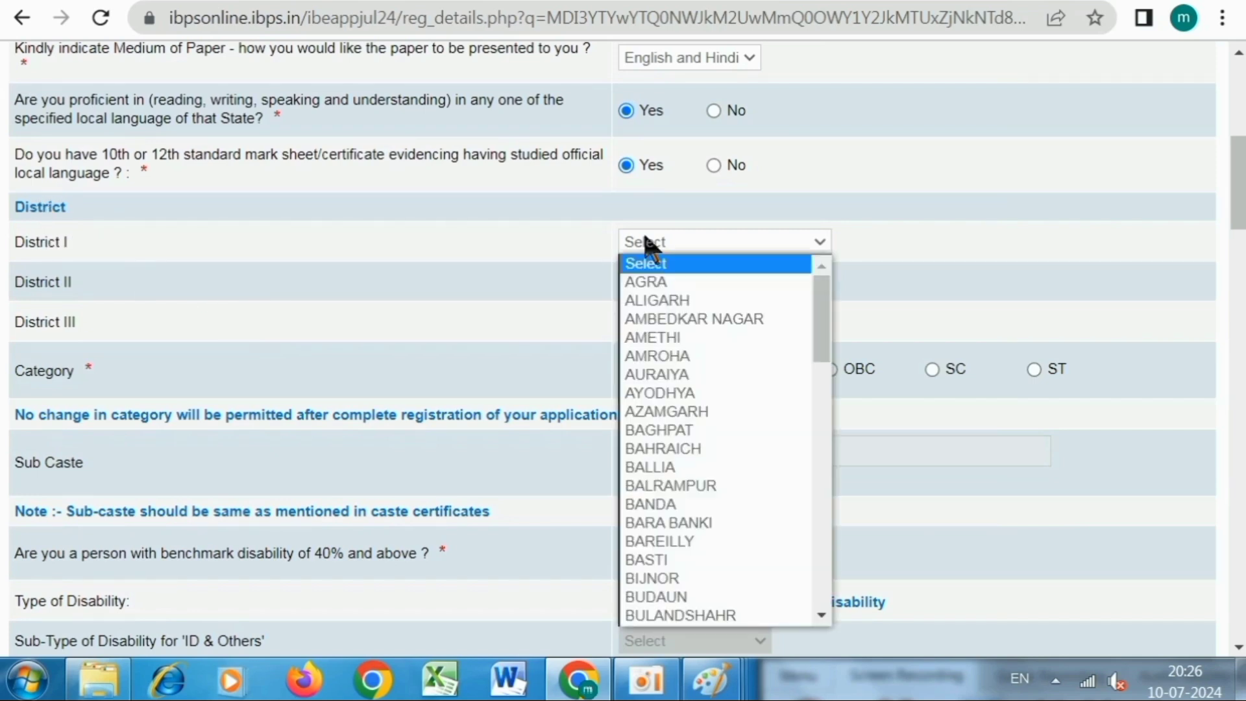
pyautogui.scroll(-18, 687, 436)
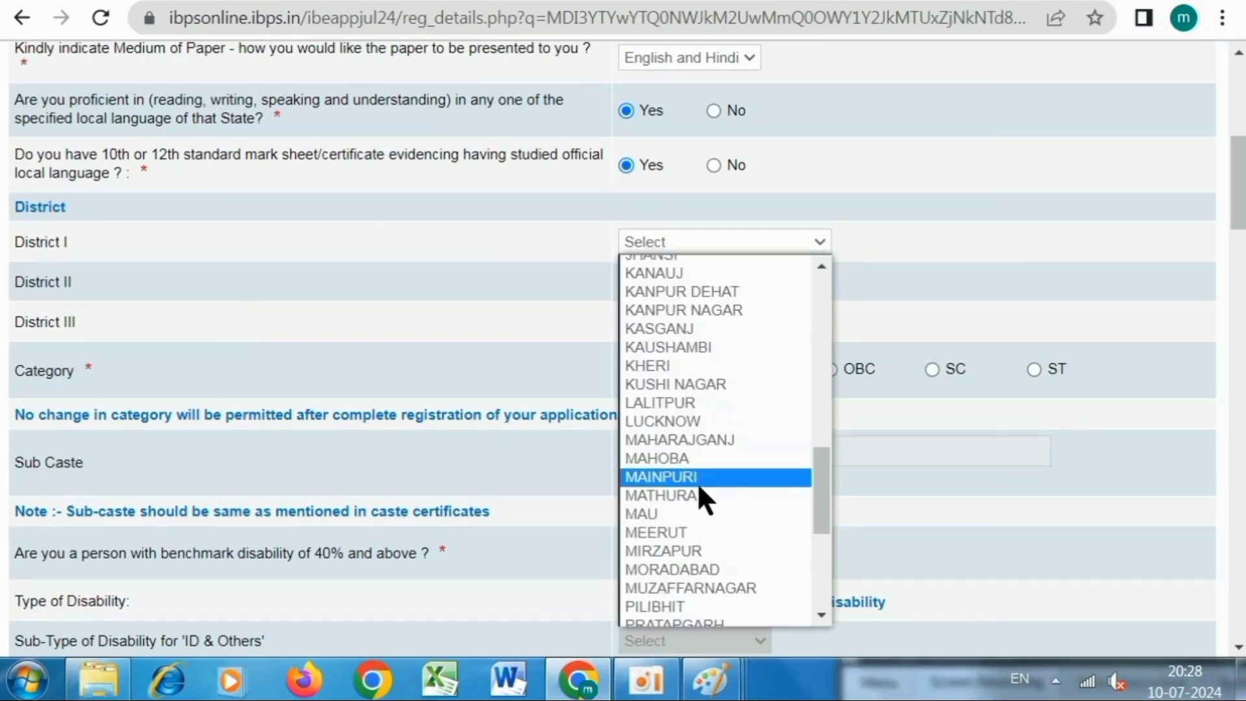
pyautogui.click(687, 616)
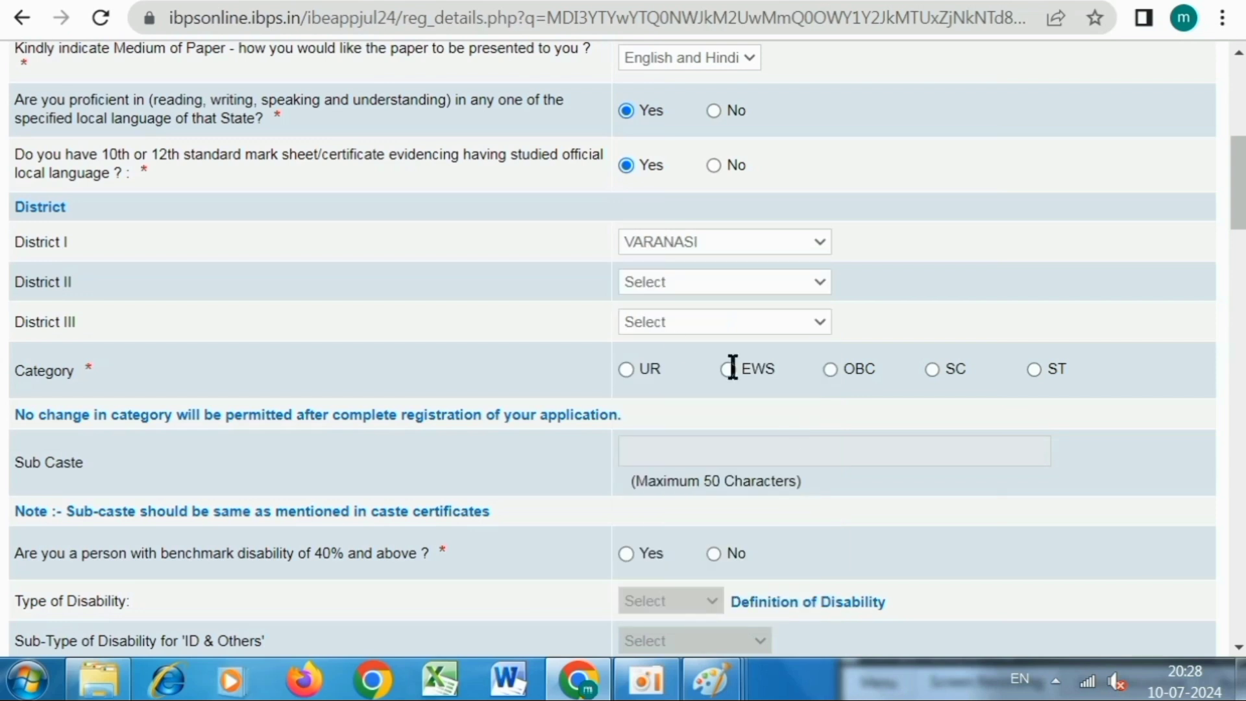
pyautogui.click(656, 281)
pyautogui.scroll(-18, 673, 441)
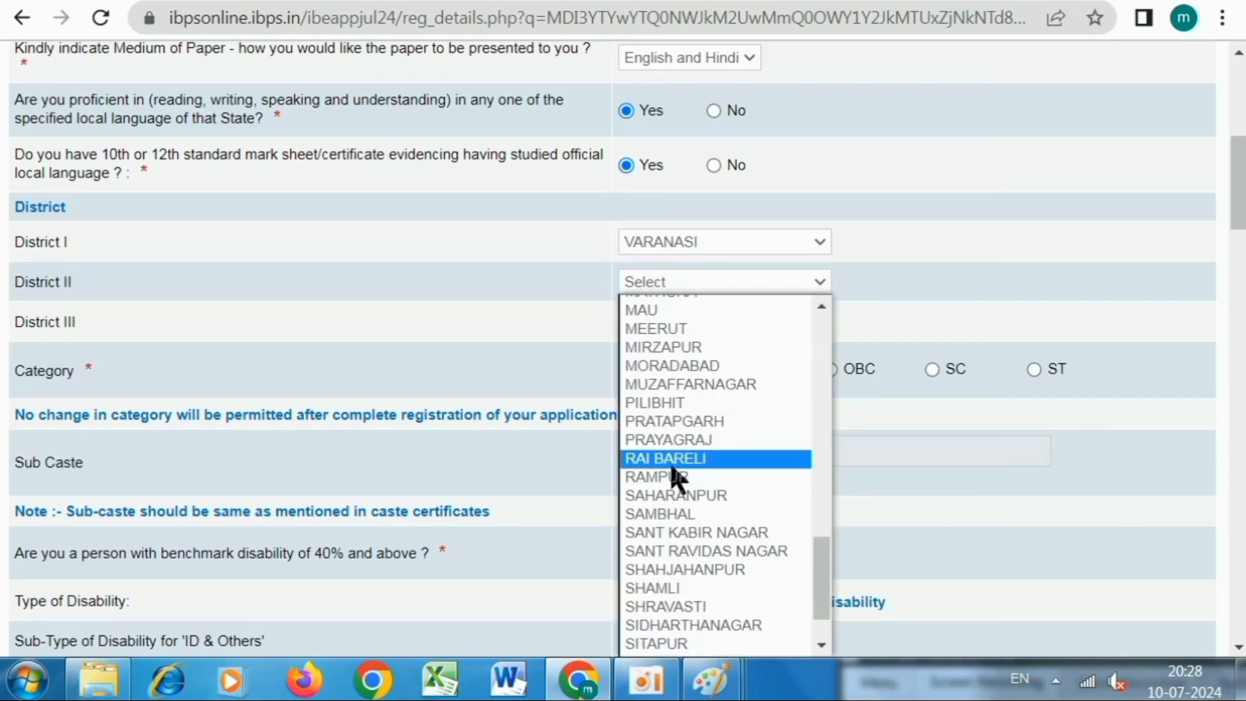
pyautogui.scroll(7, 673, 483)
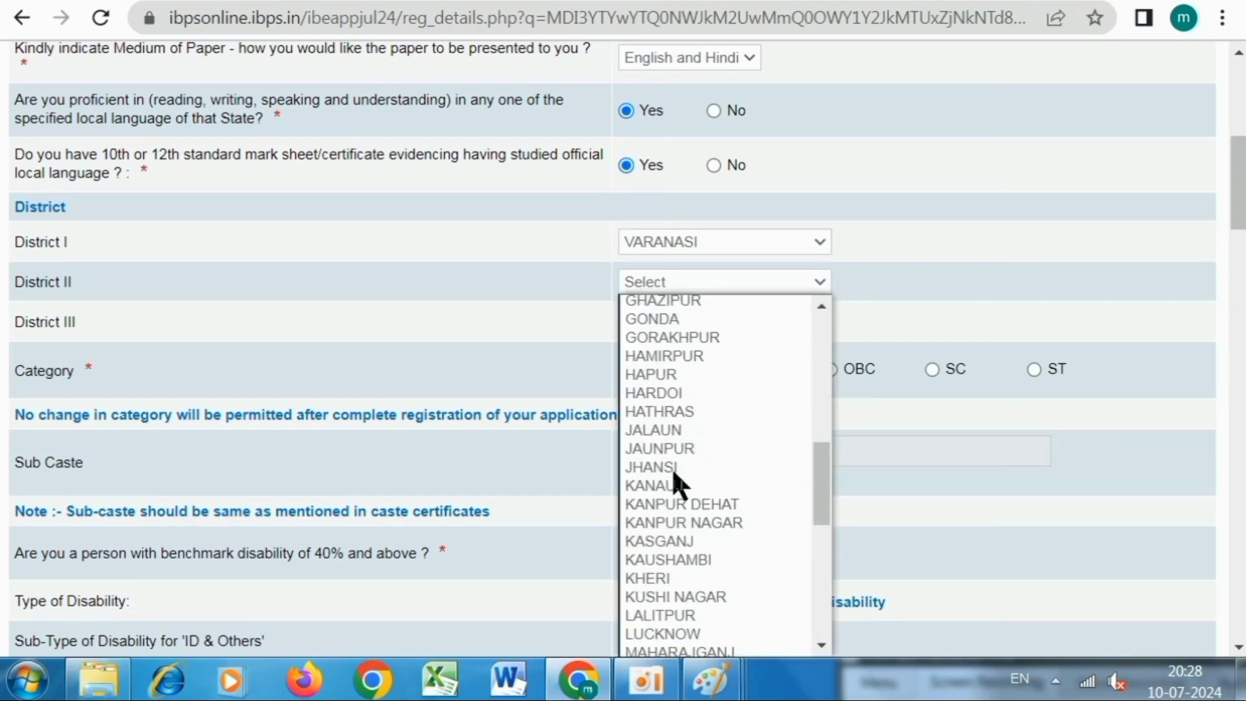
pyautogui.scroll(8, 674, 483)
pyautogui.click(672, 307)
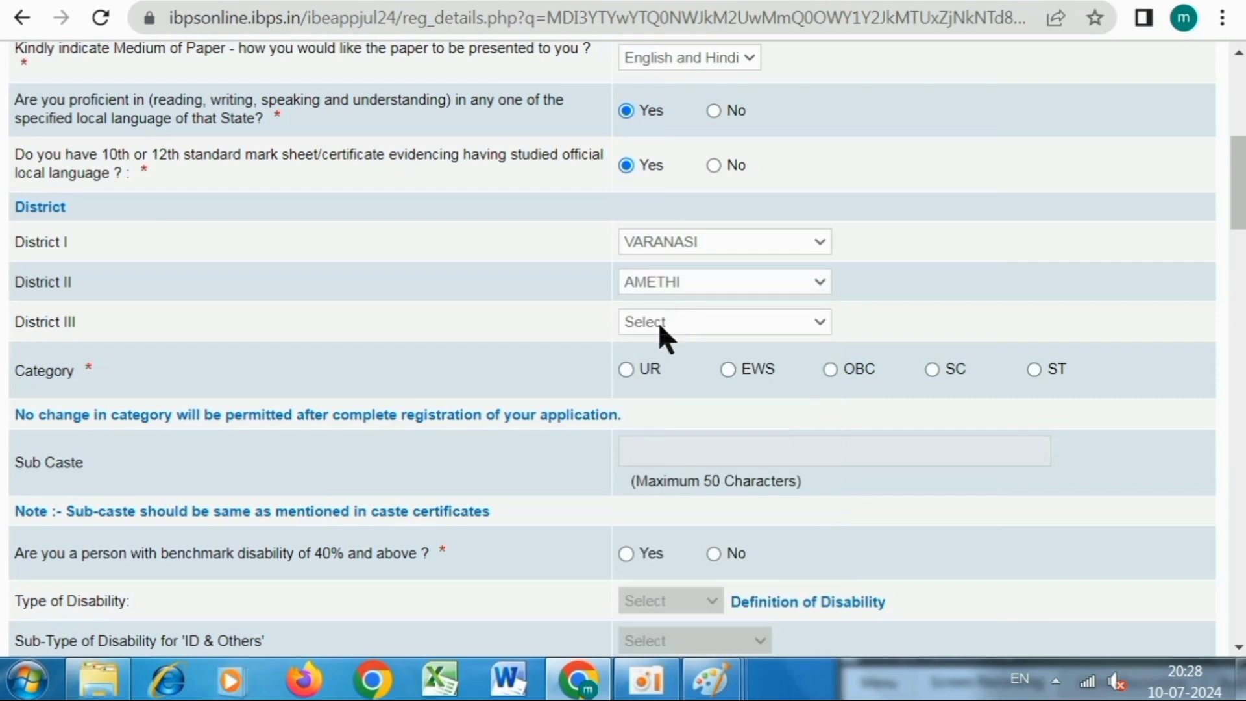
pyautogui.click(656, 320)
pyautogui.click(668, 280)
pyautogui.scroll(-2, 717, 356)
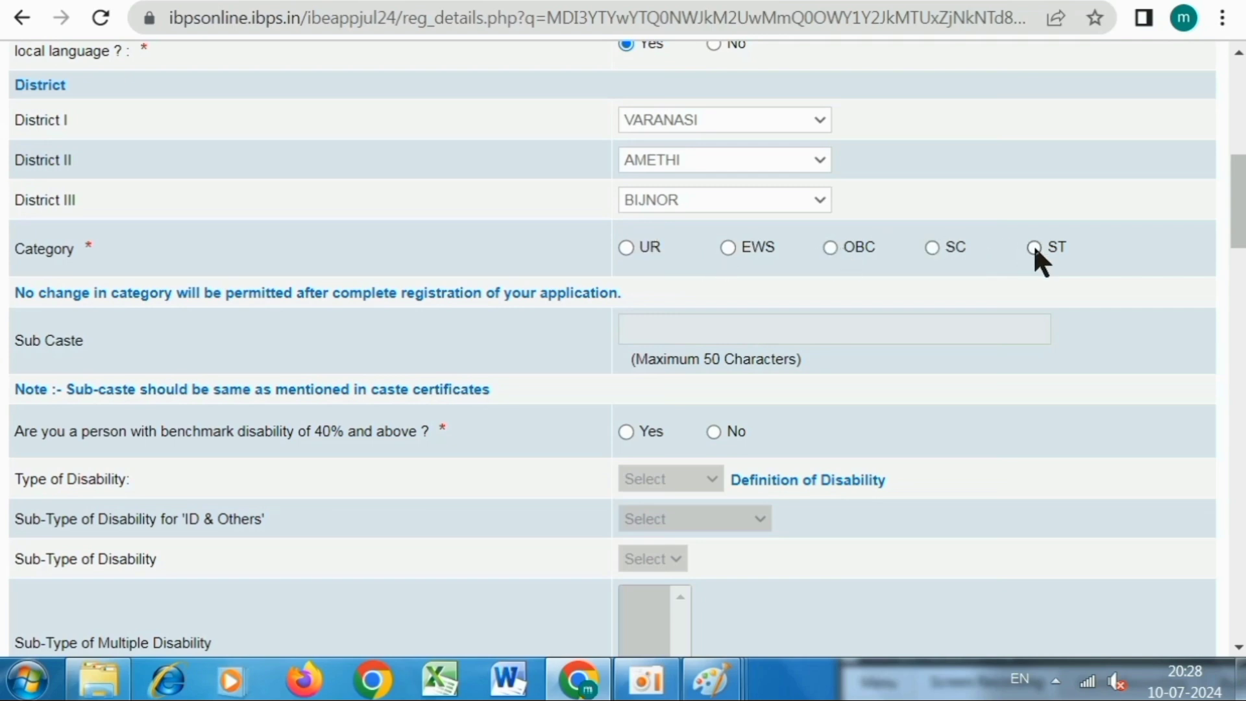
# Select SC as the category and accept the category cannot-be-changed warning.
pyautogui.click(929, 246)
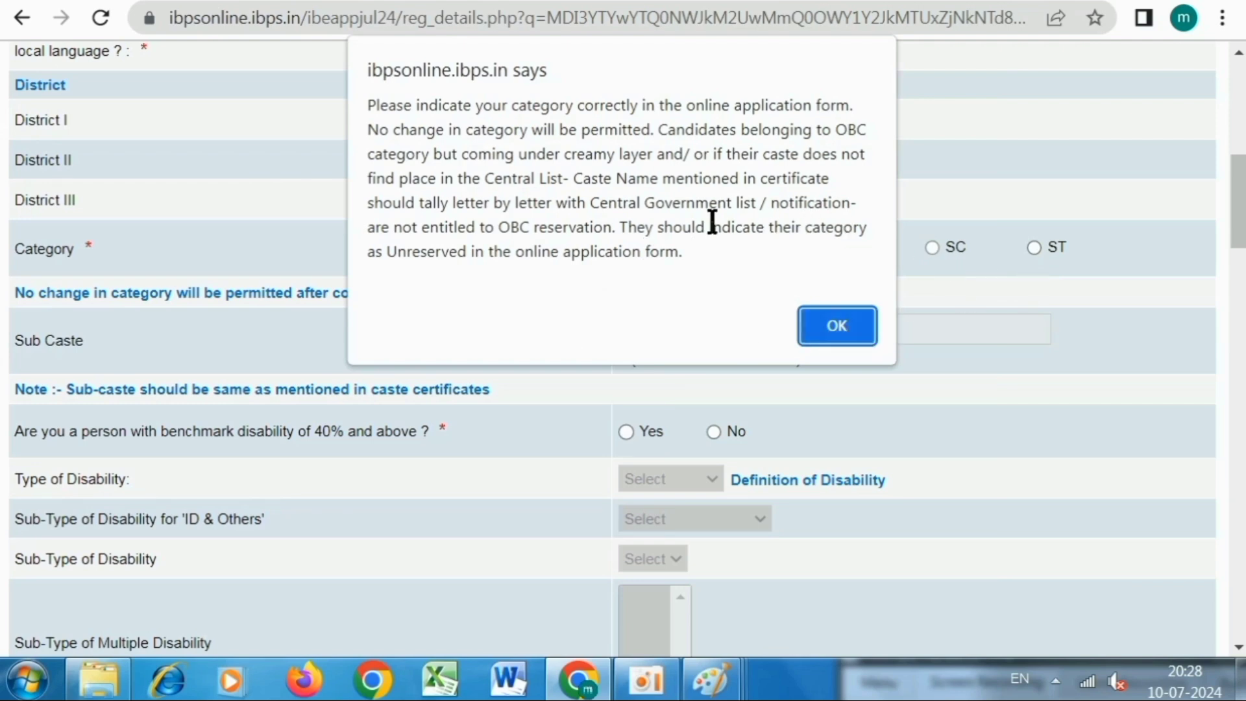
pyautogui.moveTo(471, 178); pyautogui.dragTo(788, 204)
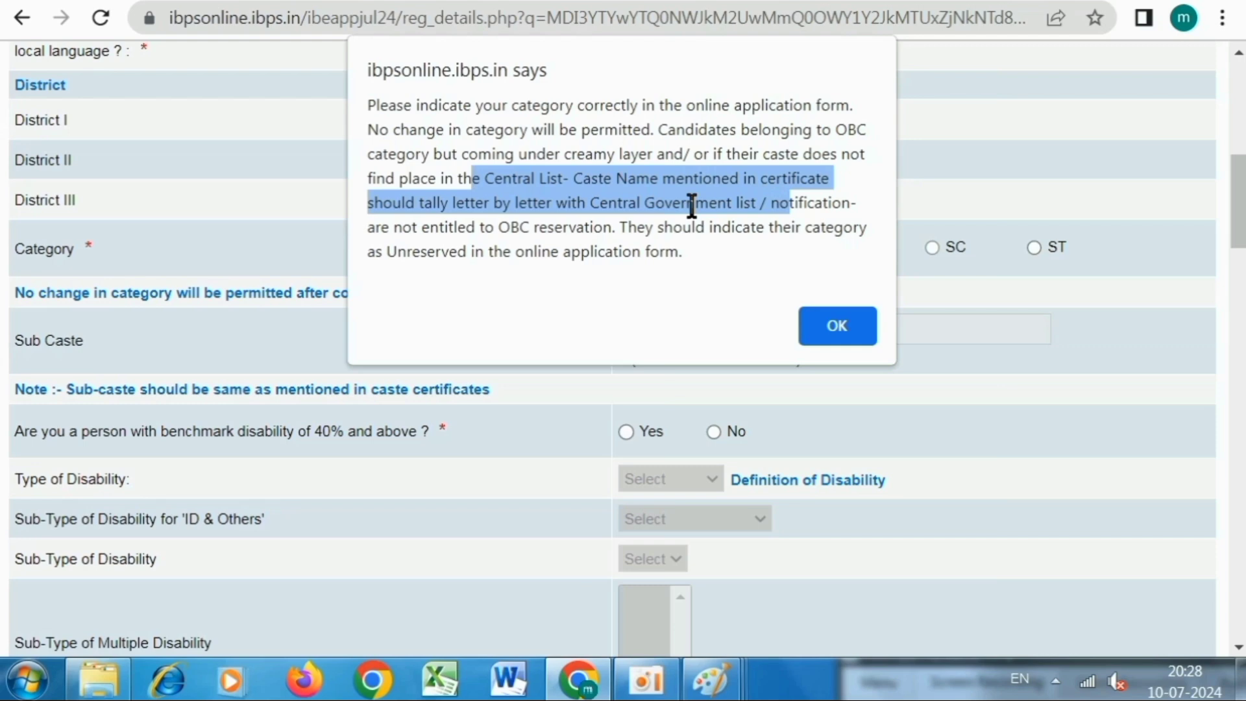
pyautogui.click(846, 319)
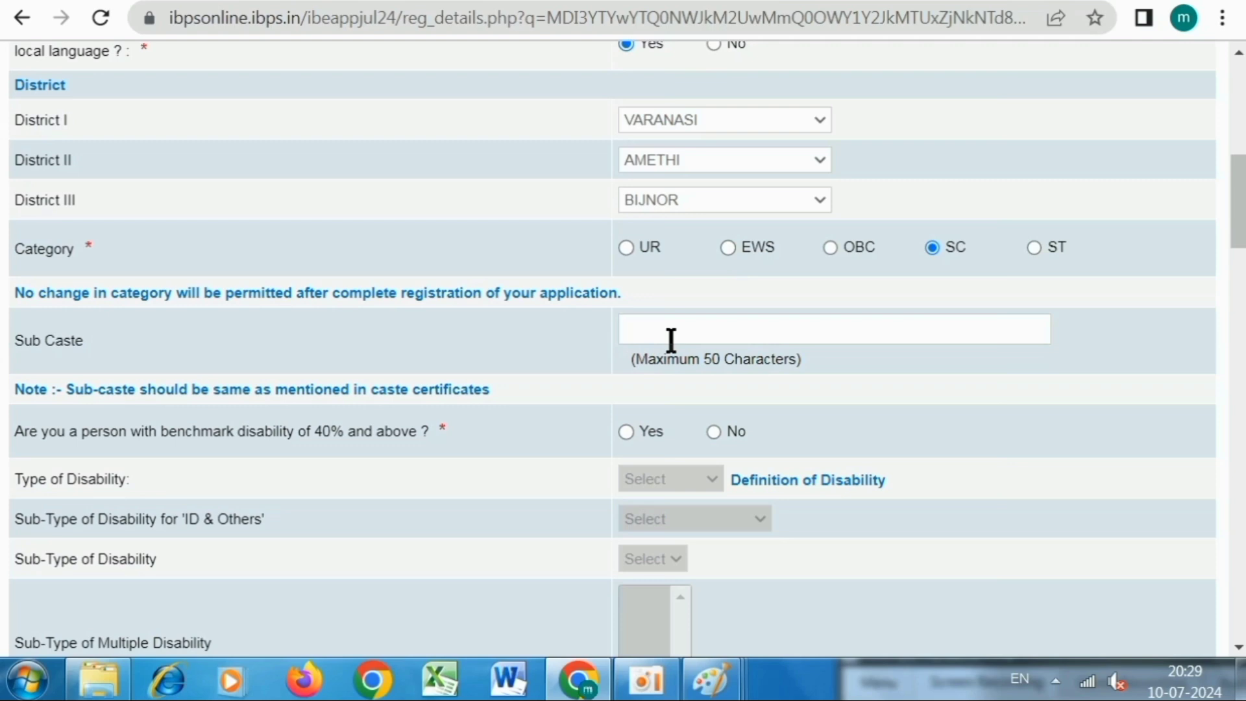
# Enter 'kahar a' in the form field and move down the page.
pyautogui.write('kahar a')
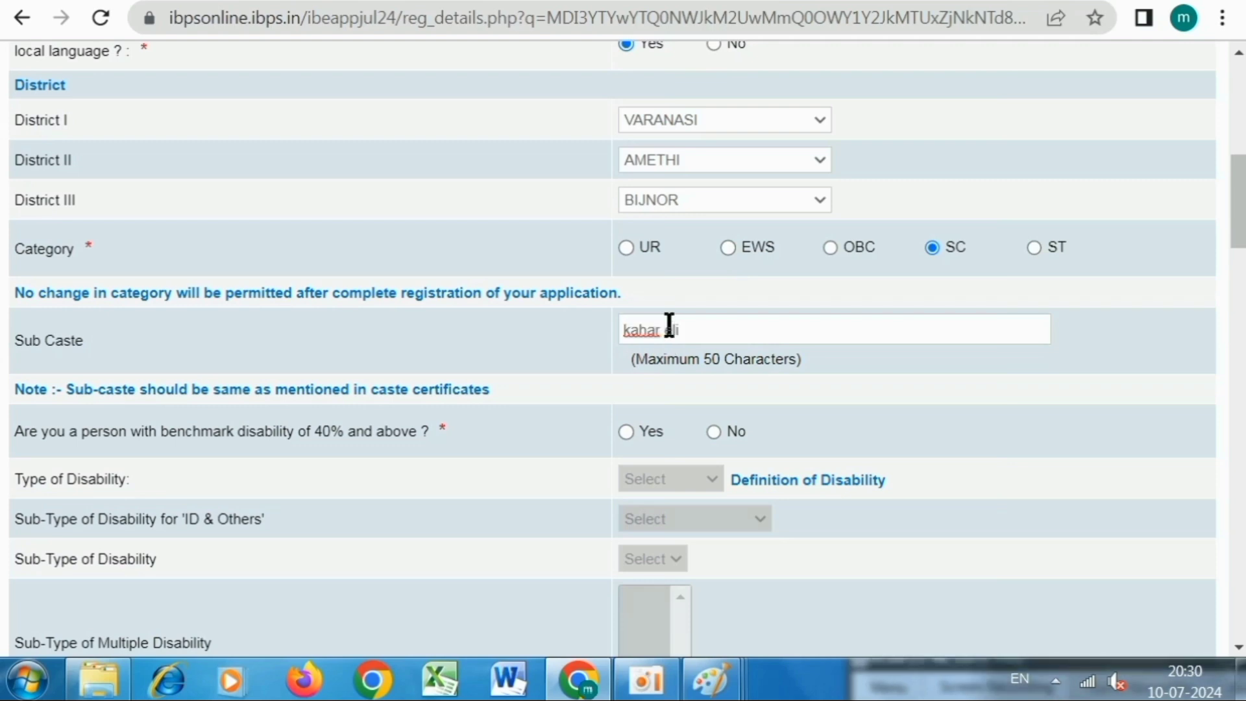
pyautogui.click(930, 246)
pyautogui.scroll(-4, 4, 201)
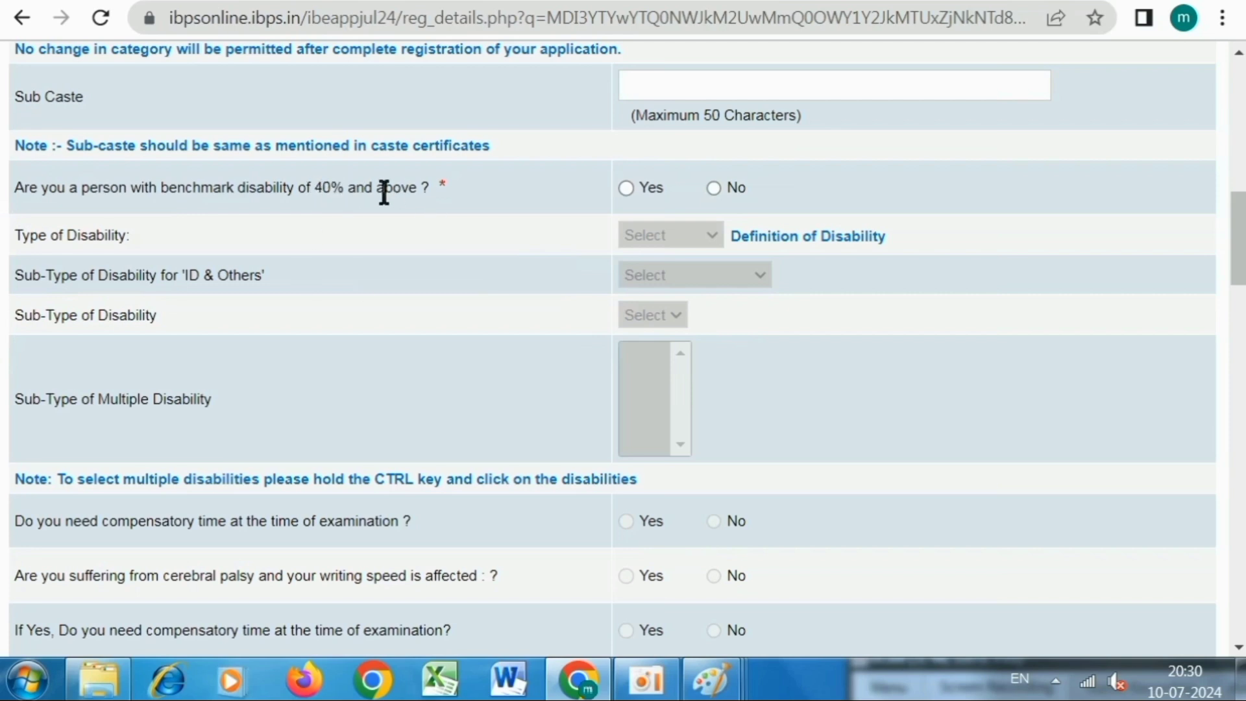
# Answer No to the benchmark disability question after briefly trying Yes, then scroll to the writing-difficulty question.
pyautogui.click(627, 188)
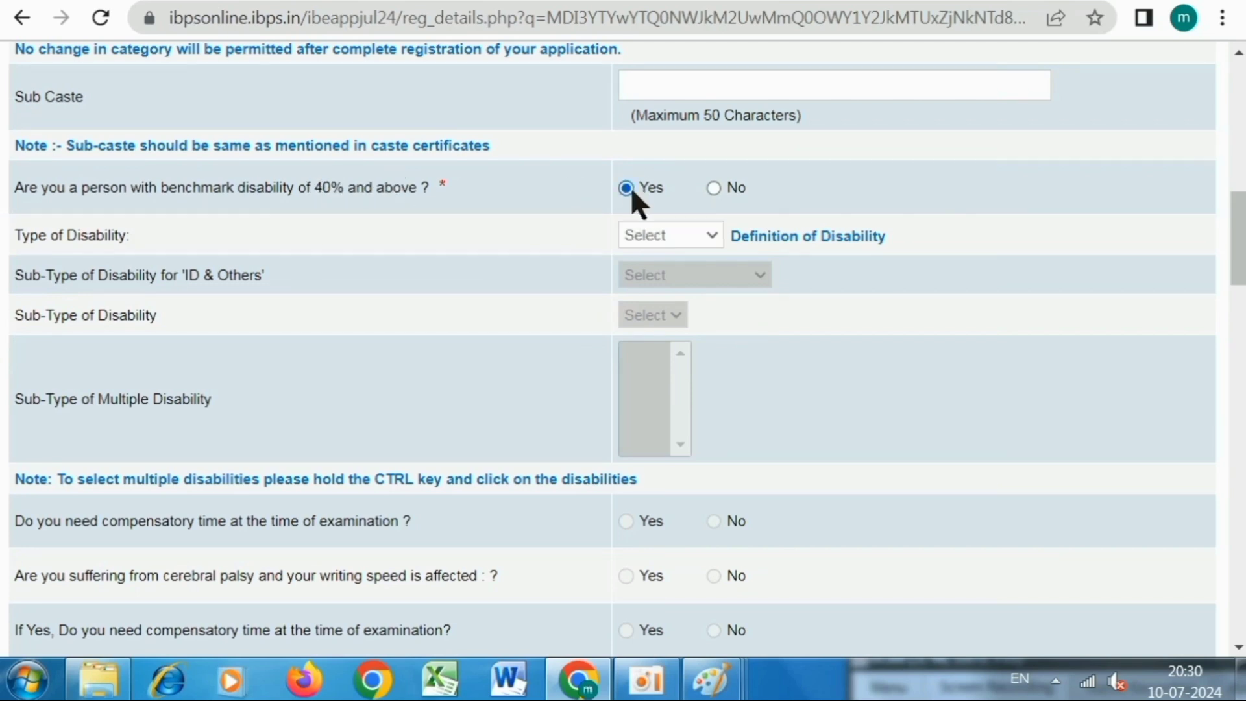
pyautogui.click(641, 235)
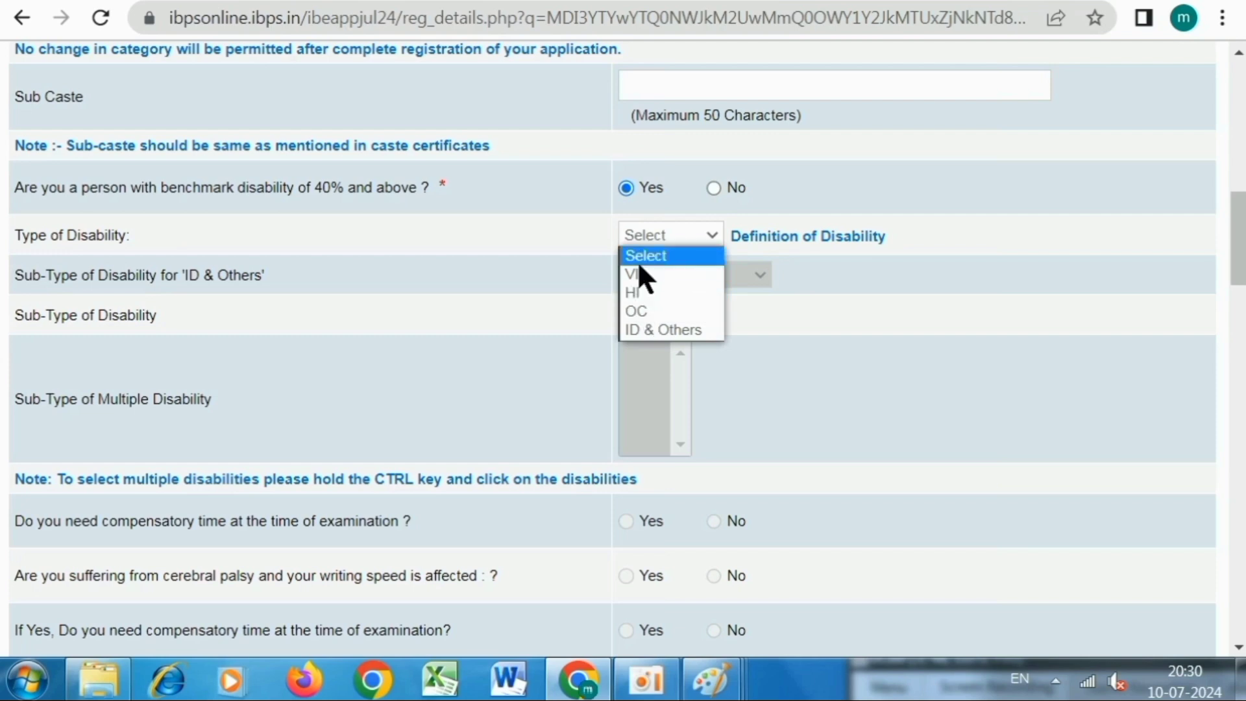
pyautogui.click(642, 255)
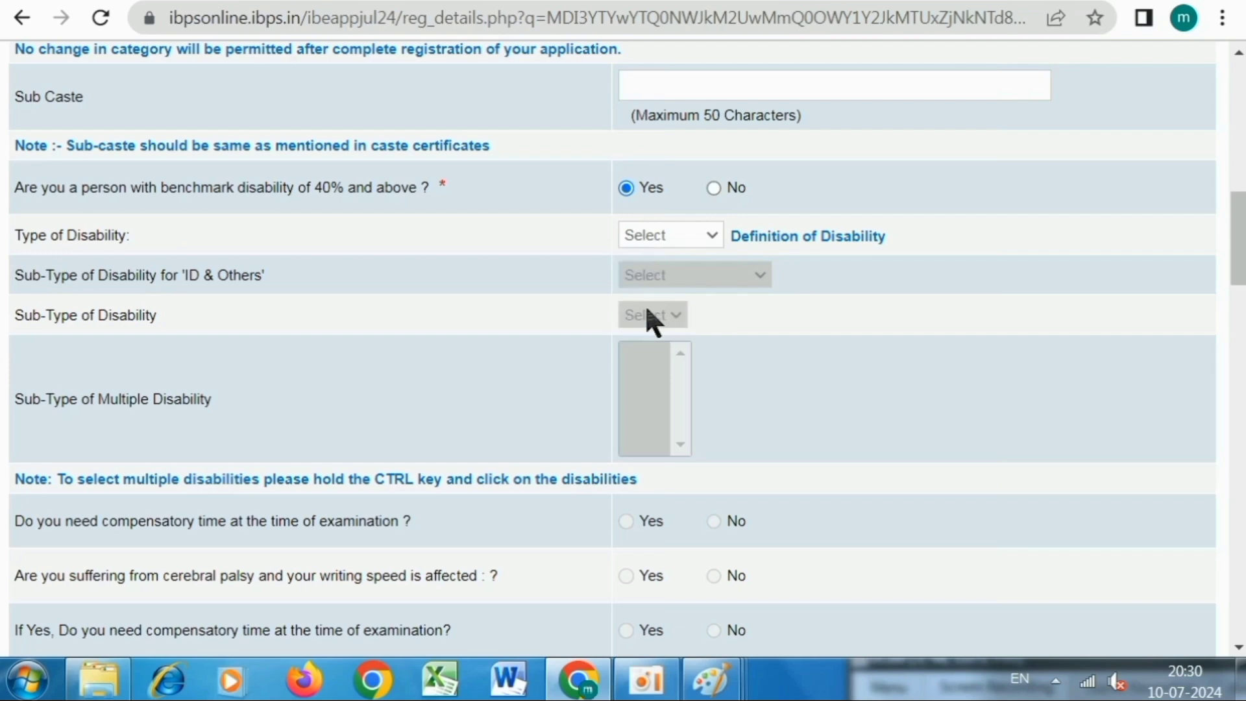
pyautogui.click(713, 189)
pyautogui.scroll(-4, 703, 270)
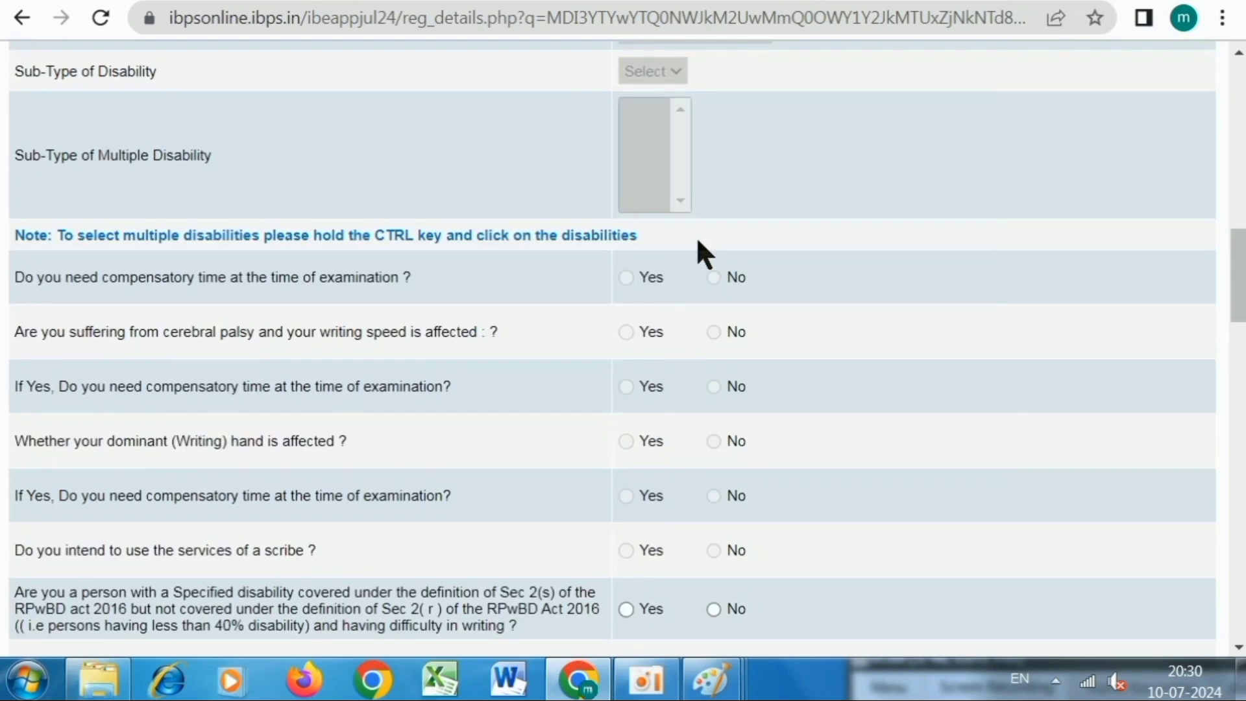
pyautogui.scroll(-2, 659, 99)
pyautogui.scroll(2, 659, 99)
pyautogui.scroll(-2, 659, 103)
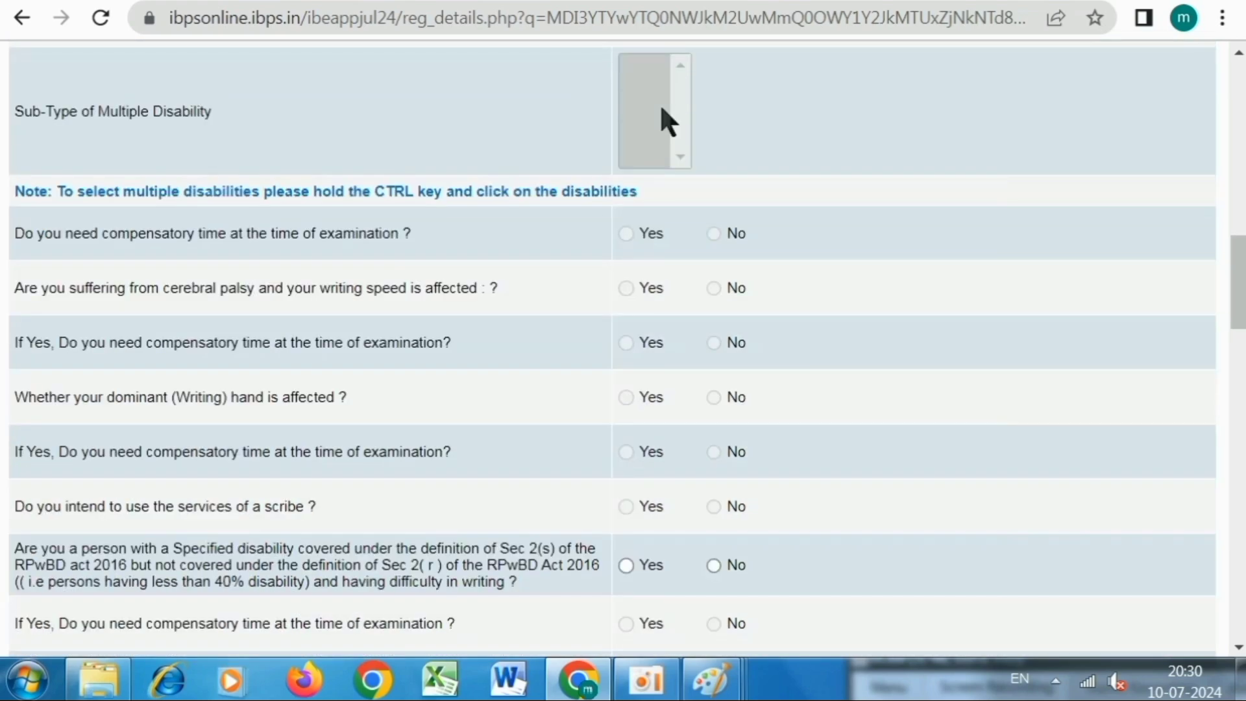
pyautogui.scroll(-2, 651, 90)
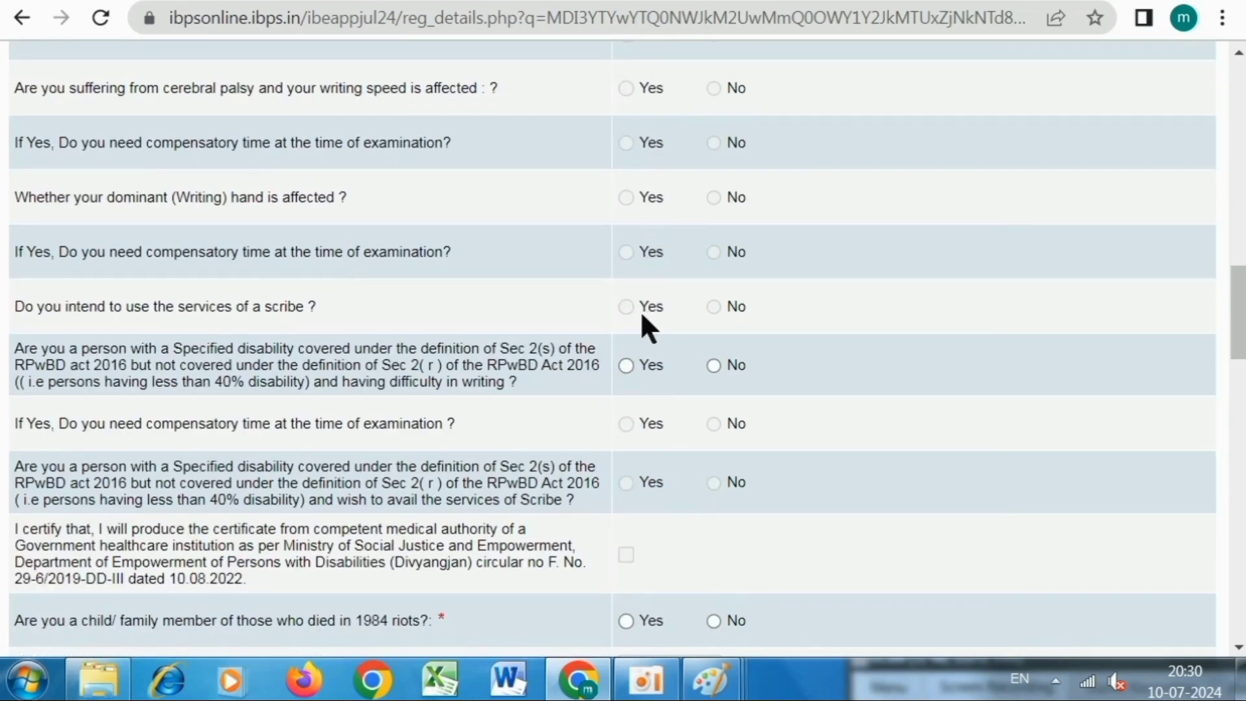
pyautogui.scroll(-2, 645, 325)
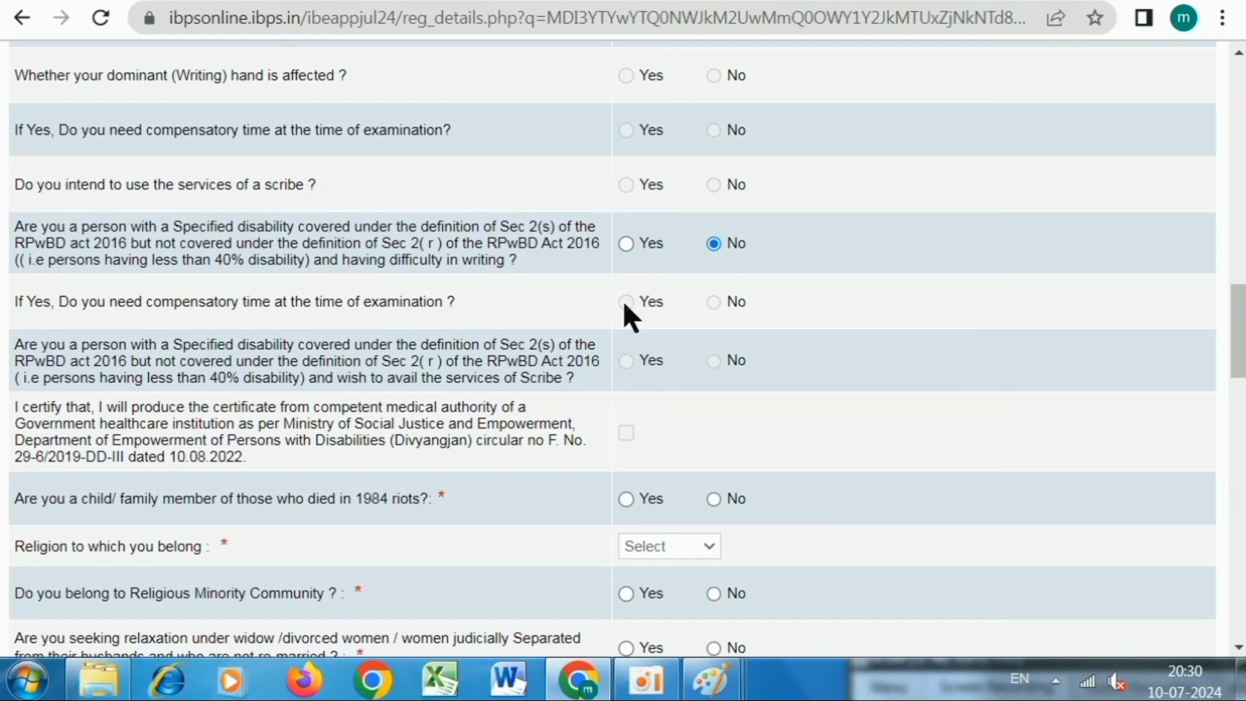
# Choose Hindu as religion, answer No to religious minority, and set nationality to Indian.
pyautogui.scroll(-4, 675, 290)
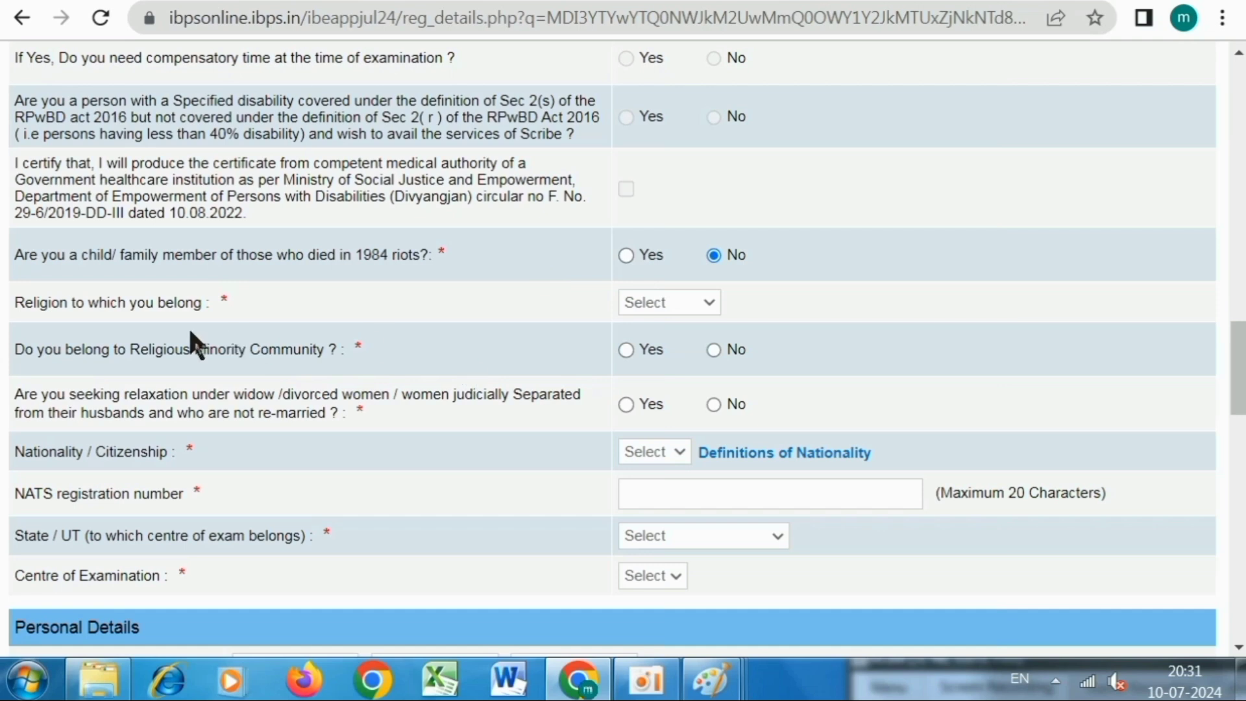
pyautogui.click(668, 305)
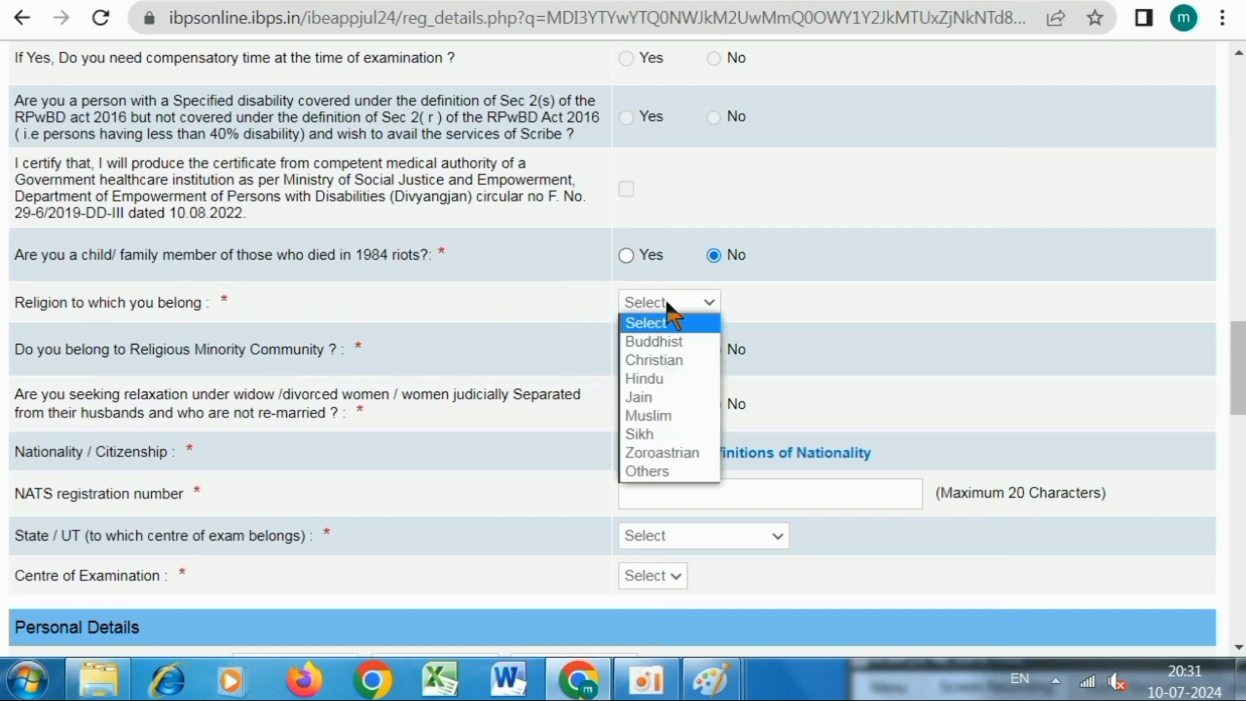
pyautogui.click(663, 383)
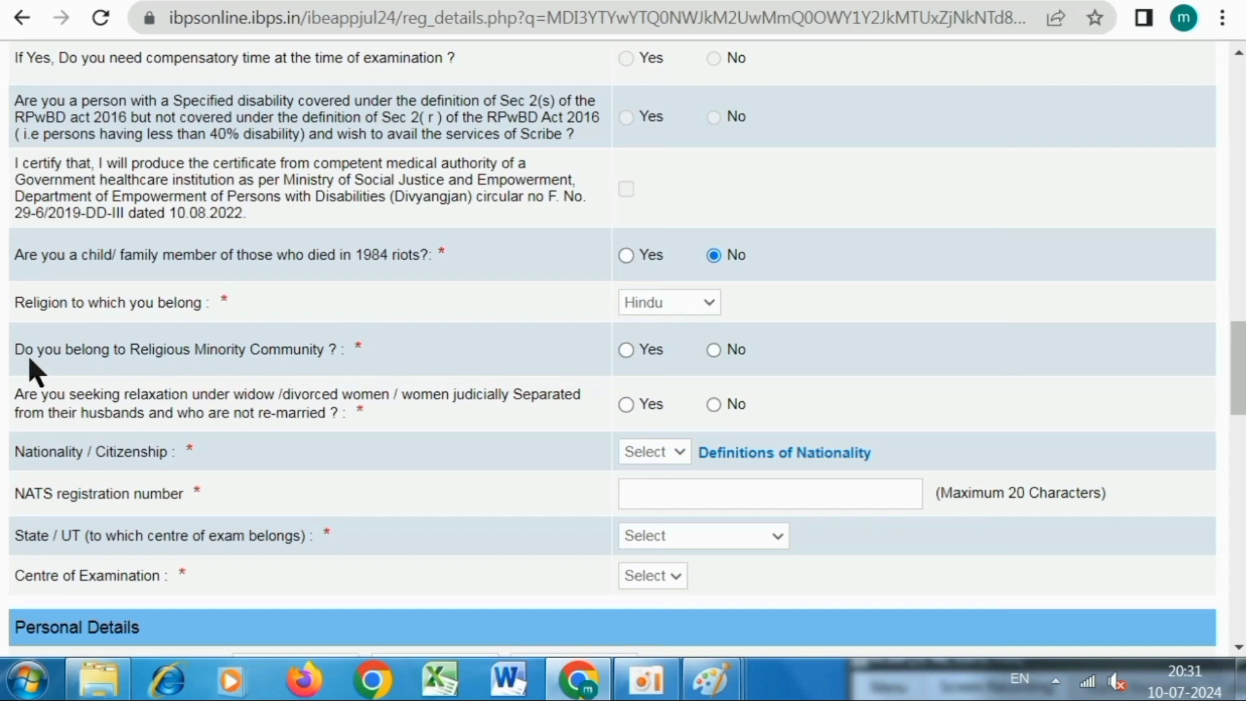
pyautogui.click(712, 348)
pyautogui.scroll(-2, 690, 352)
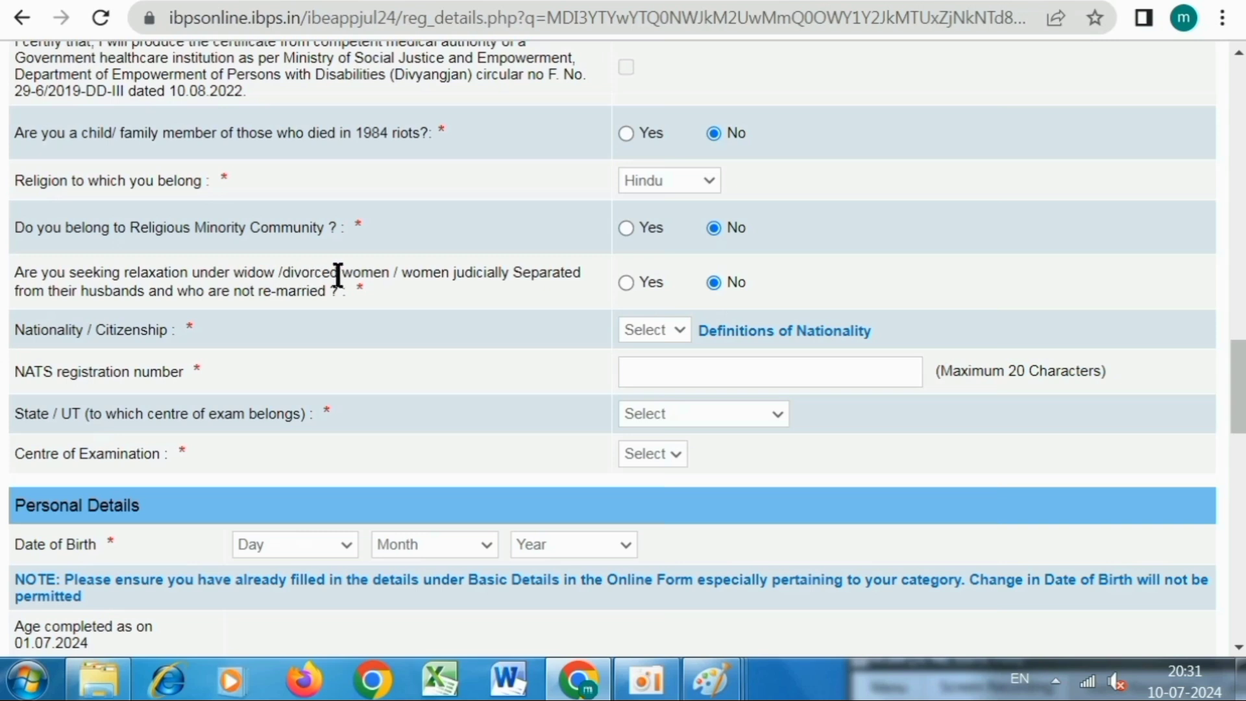
pyautogui.click(669, 328)
pyautogui.click(668, 368)
pyautogui.click(632, 373)
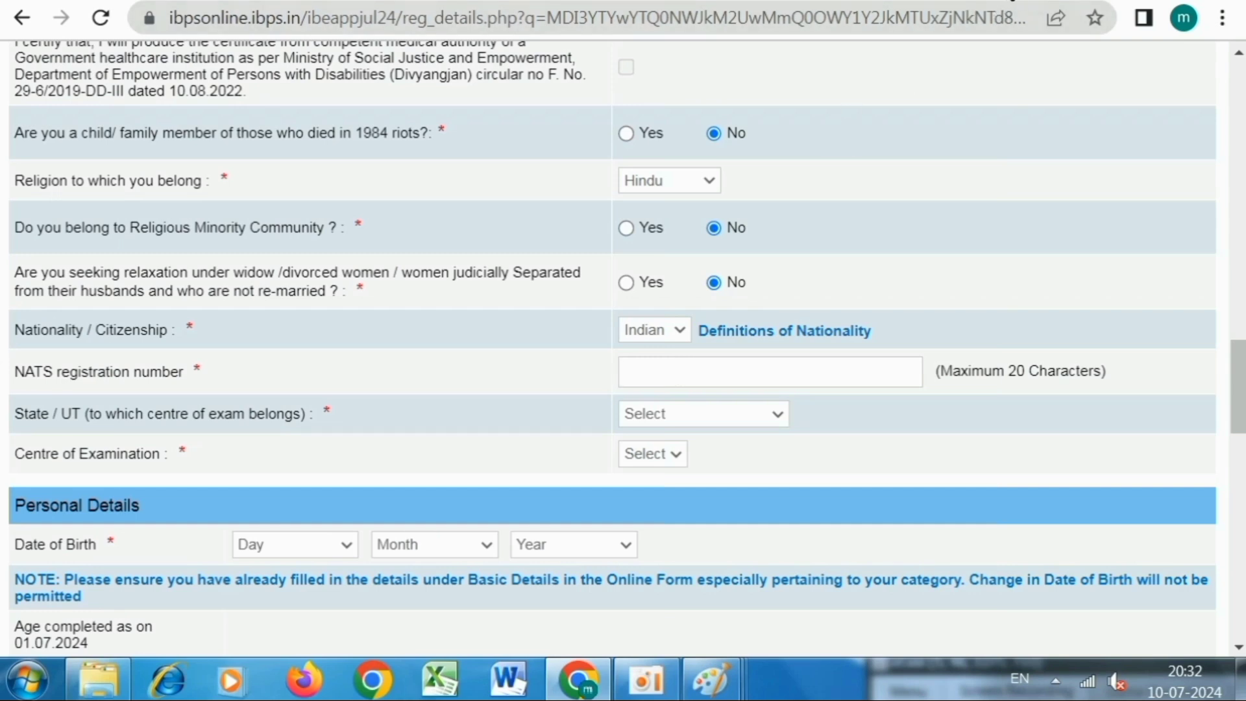
# Search Google for 'nats' in a new tab and decline the location prompt.
pyautogui.hotkey('ctrl', 't')
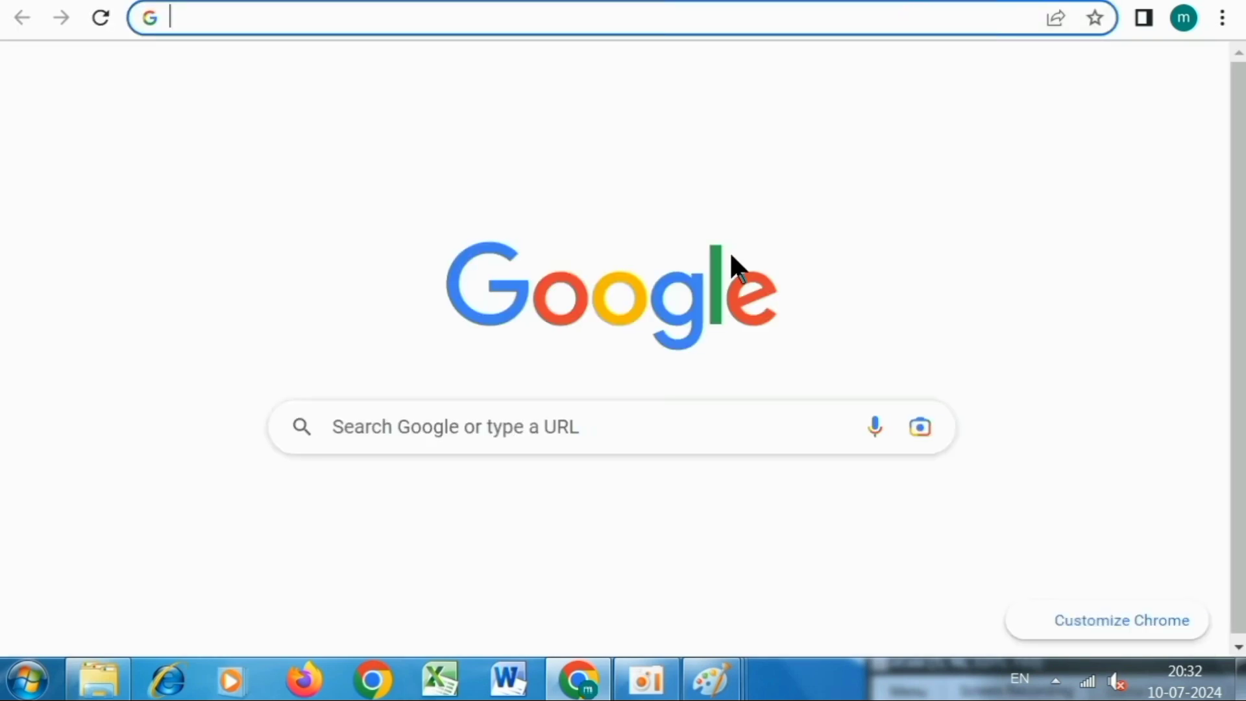
pyautogui.click(540, 418)
pyautogui.write('n')
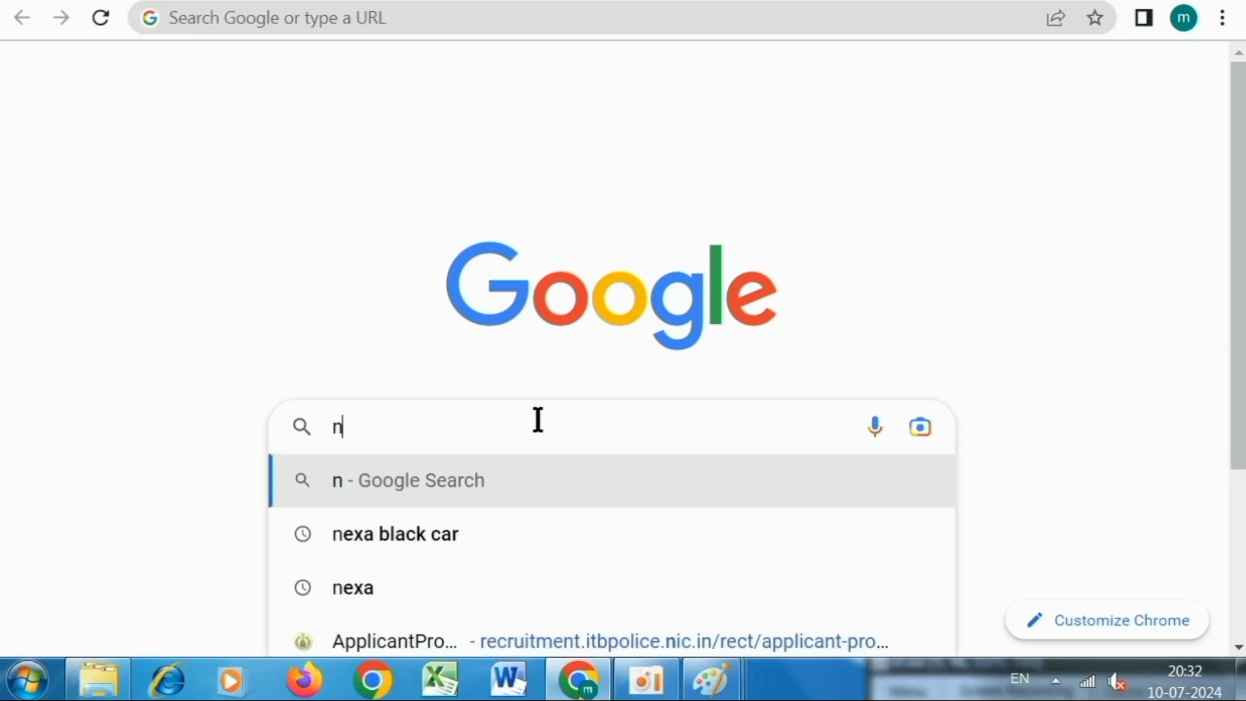
pyautogui.write('ats')
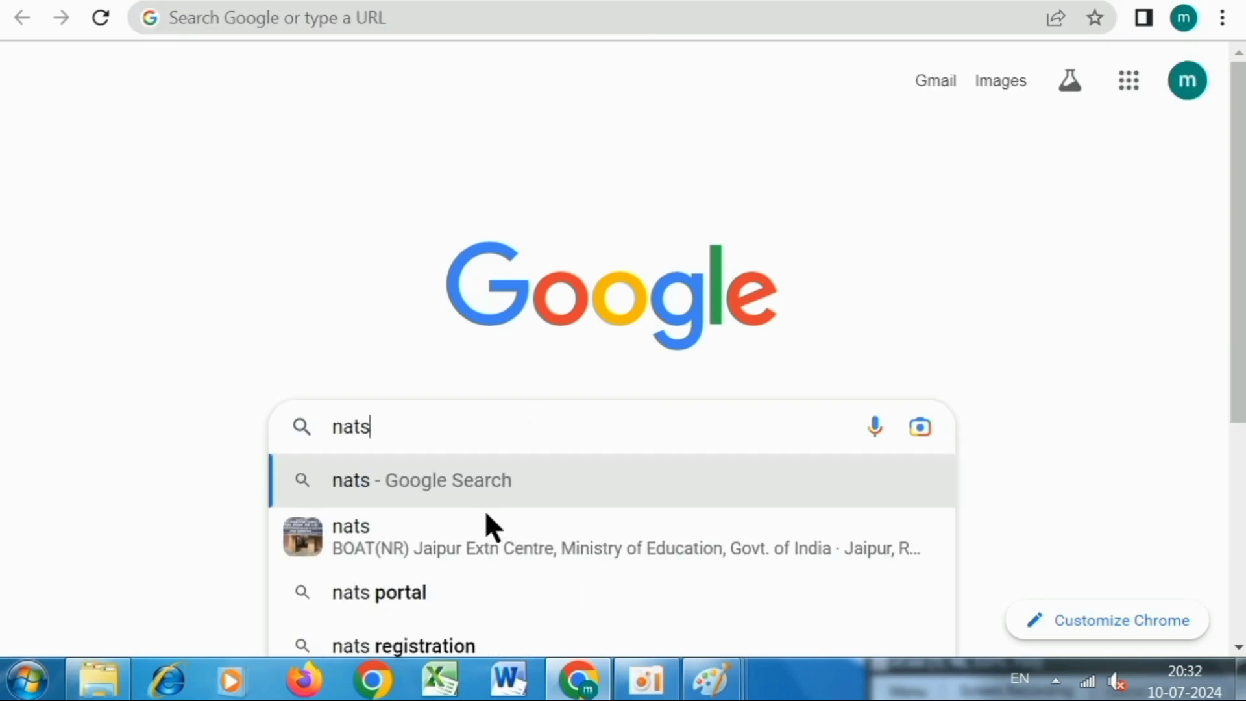
pyautogui.click(409, 591)
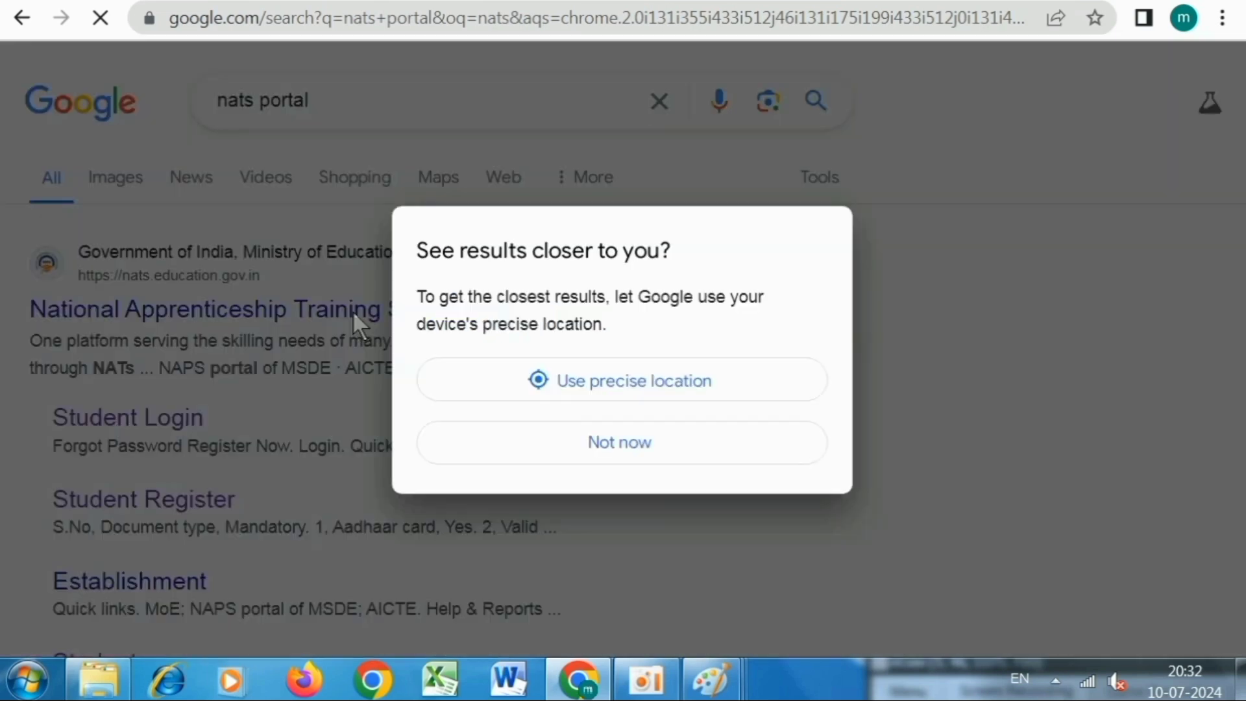
pyautogui.click(592, 445)
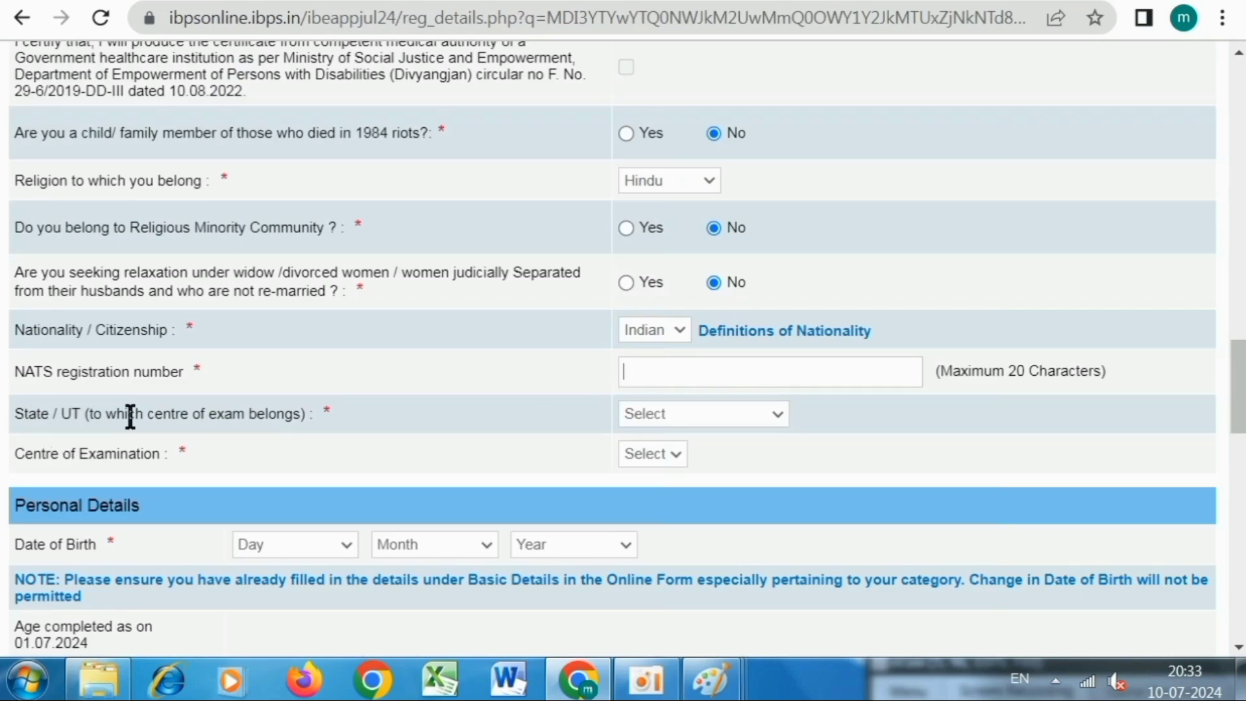
# Set the exam state to Uttar Pradesh and the examination centre to Lucknow.
pyautogui.click(668, 406)
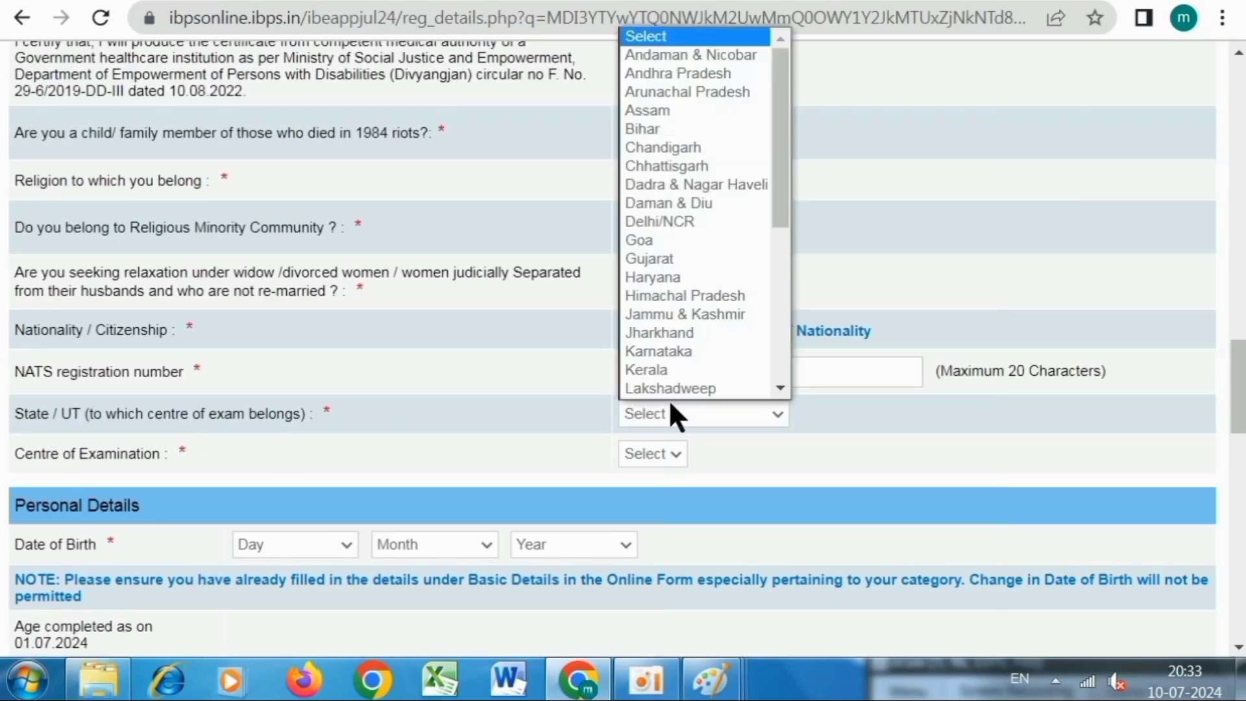
pyautogui.scroll(-5, 668, 340)
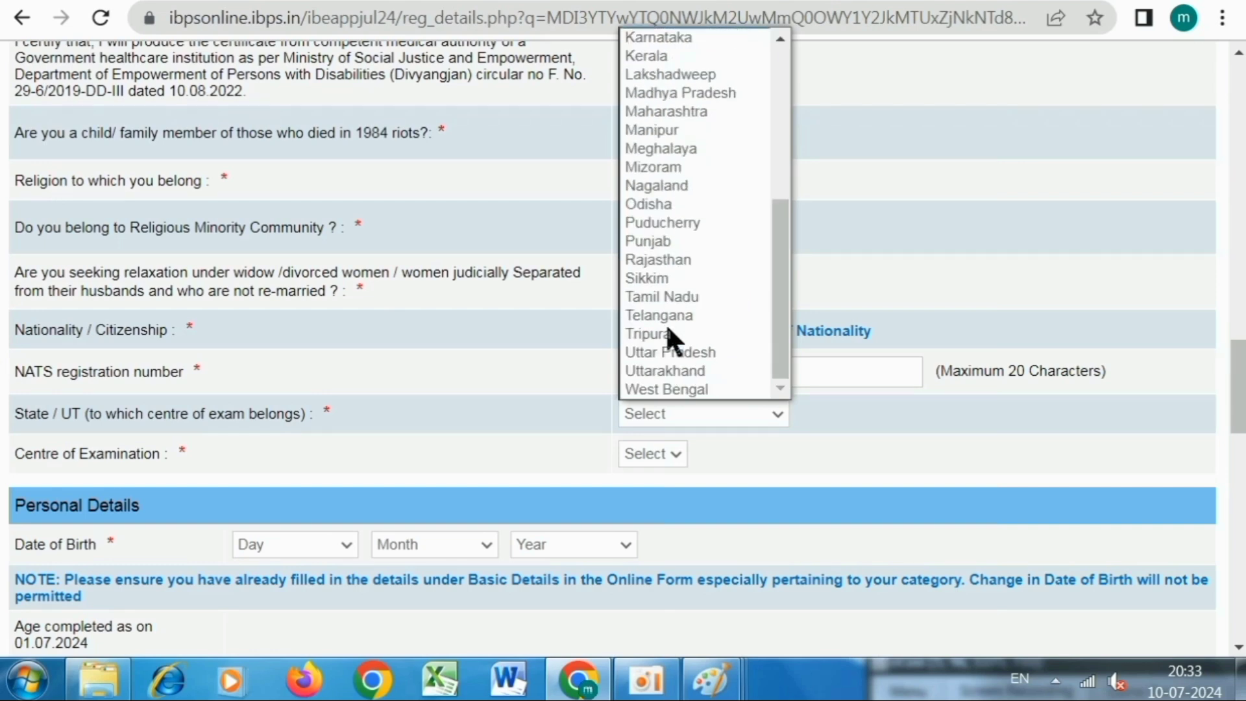
pyautogui.click(689, 353)
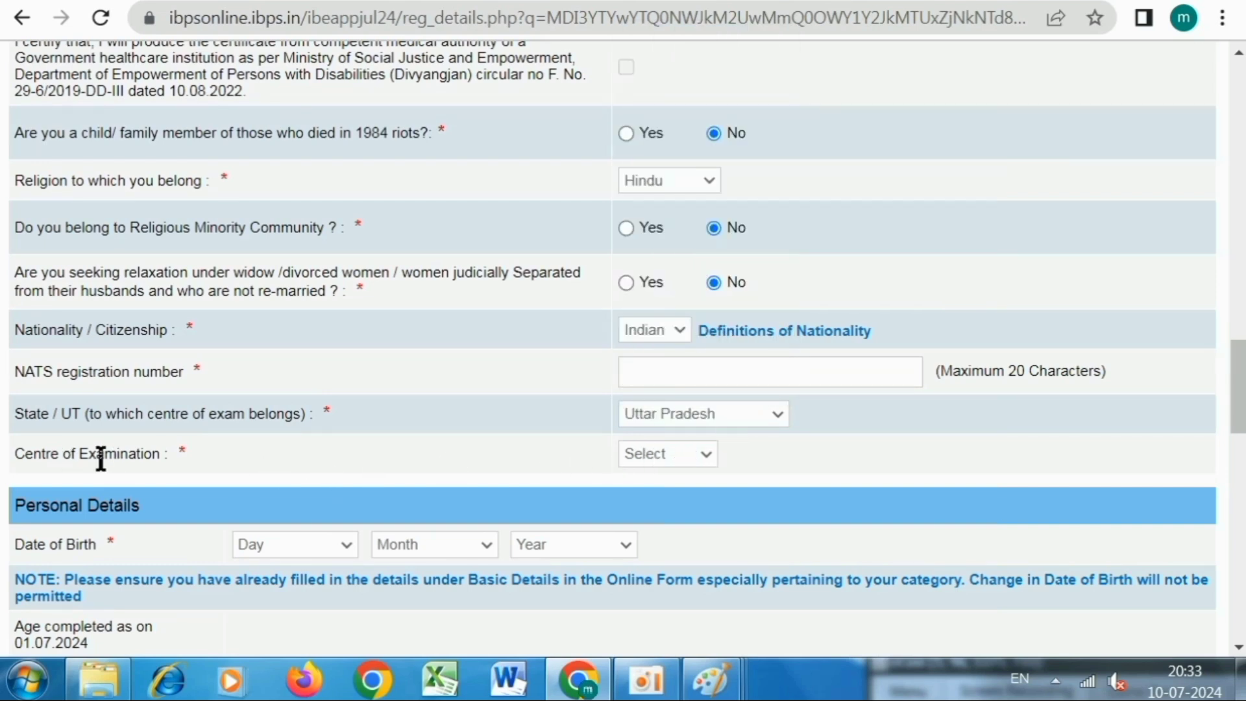
pyautogui.click(662, 451)
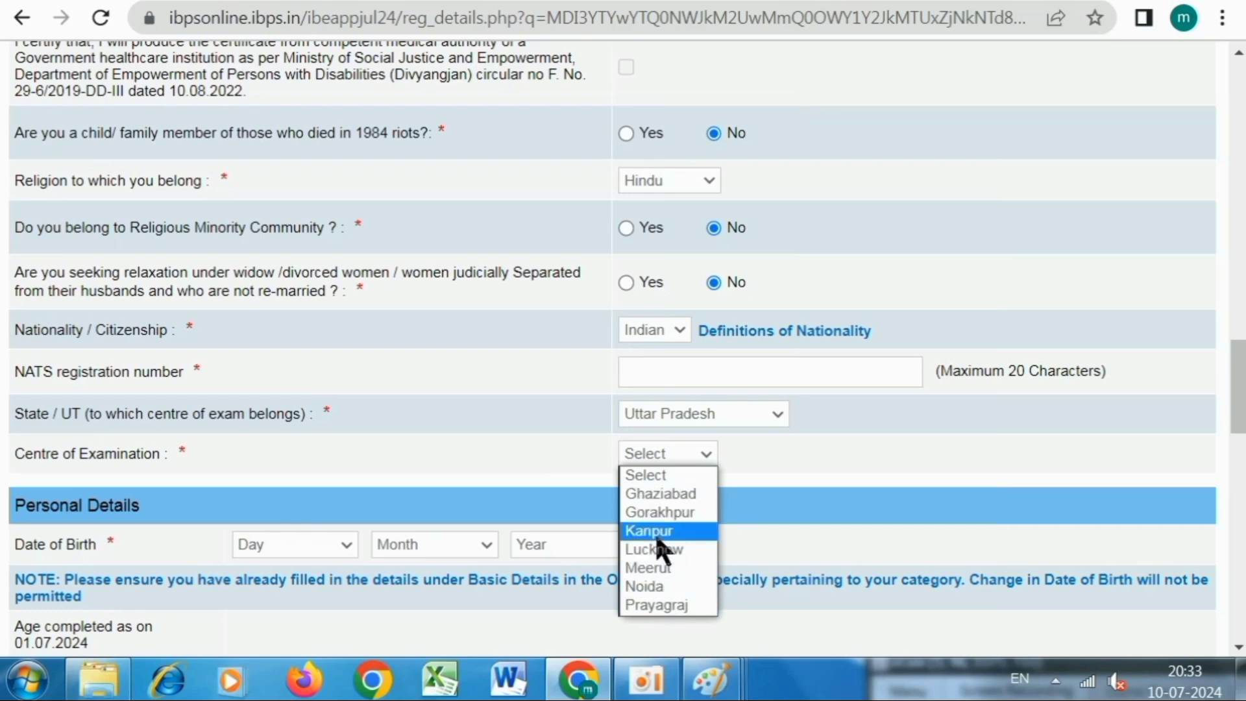
pyautogui.click(658, 550)
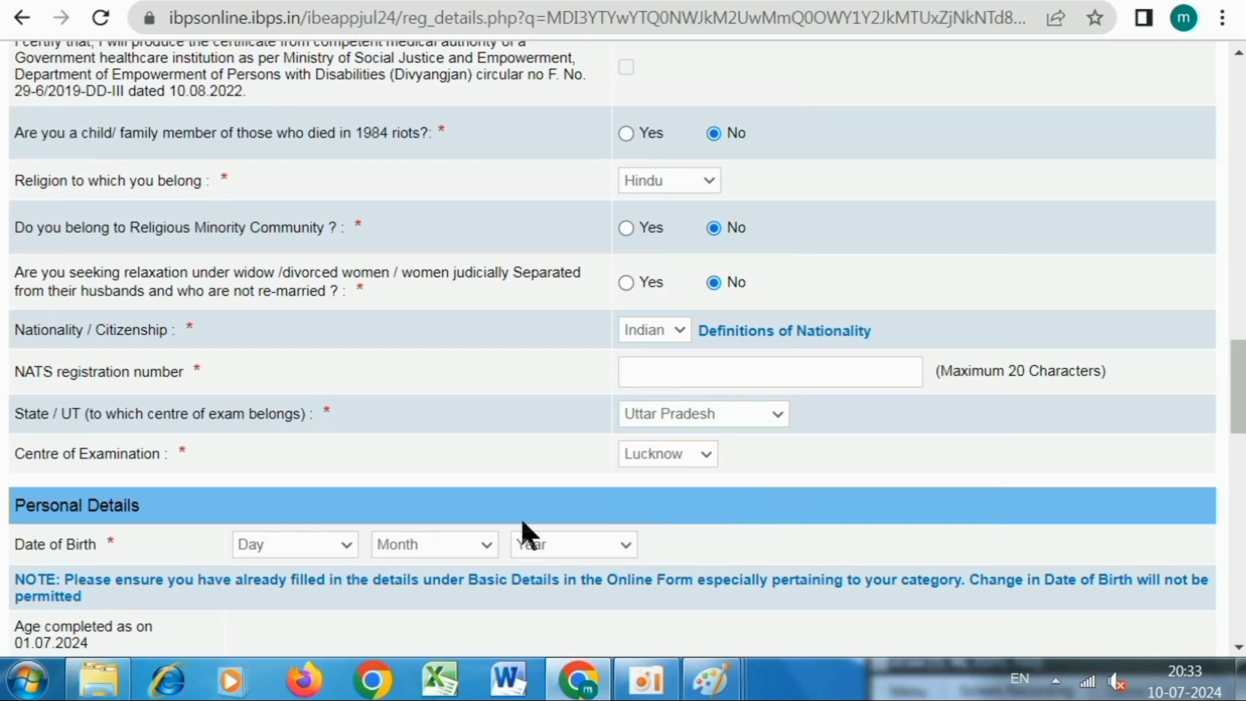
pyautogui.scroll(-3, 506, 487)
pyautogui.scroll(-2, 309, 438)
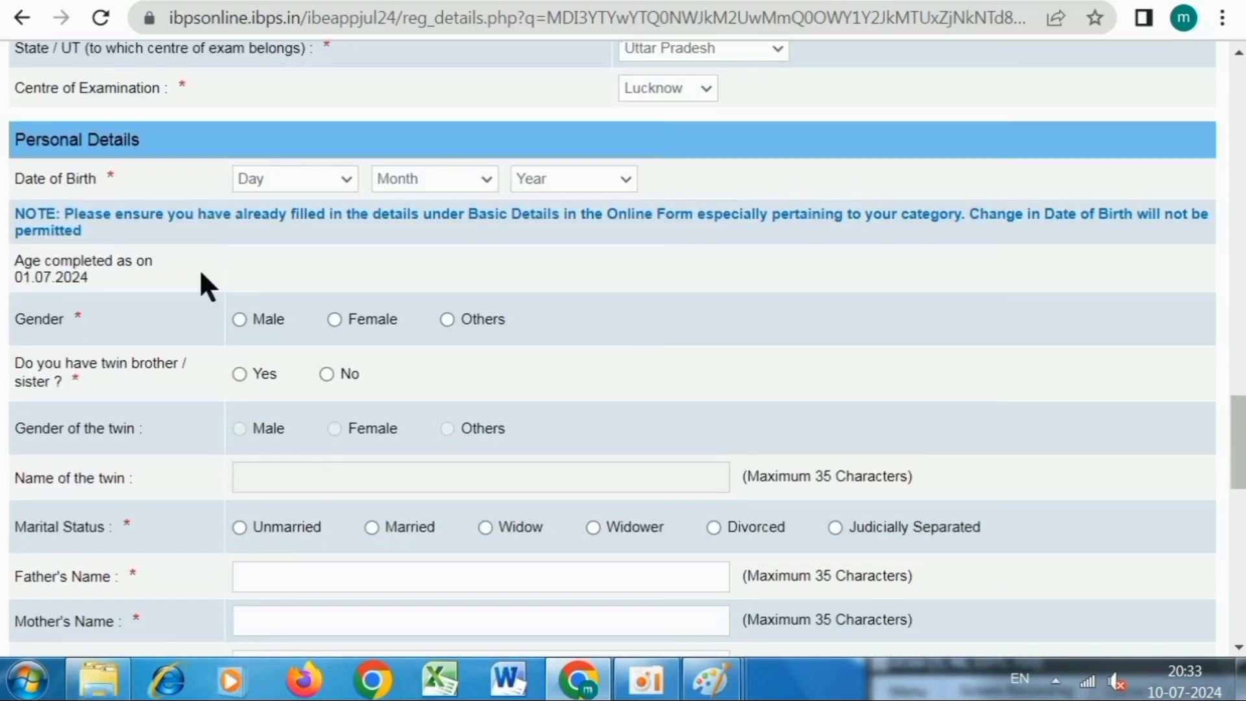
pyautogui.click(276, 176)
pyautogui.click(286, 217)
pyautogui.click(434, 179)
pyautogui.click(418, 219)
pyautogui.click(552, 182)
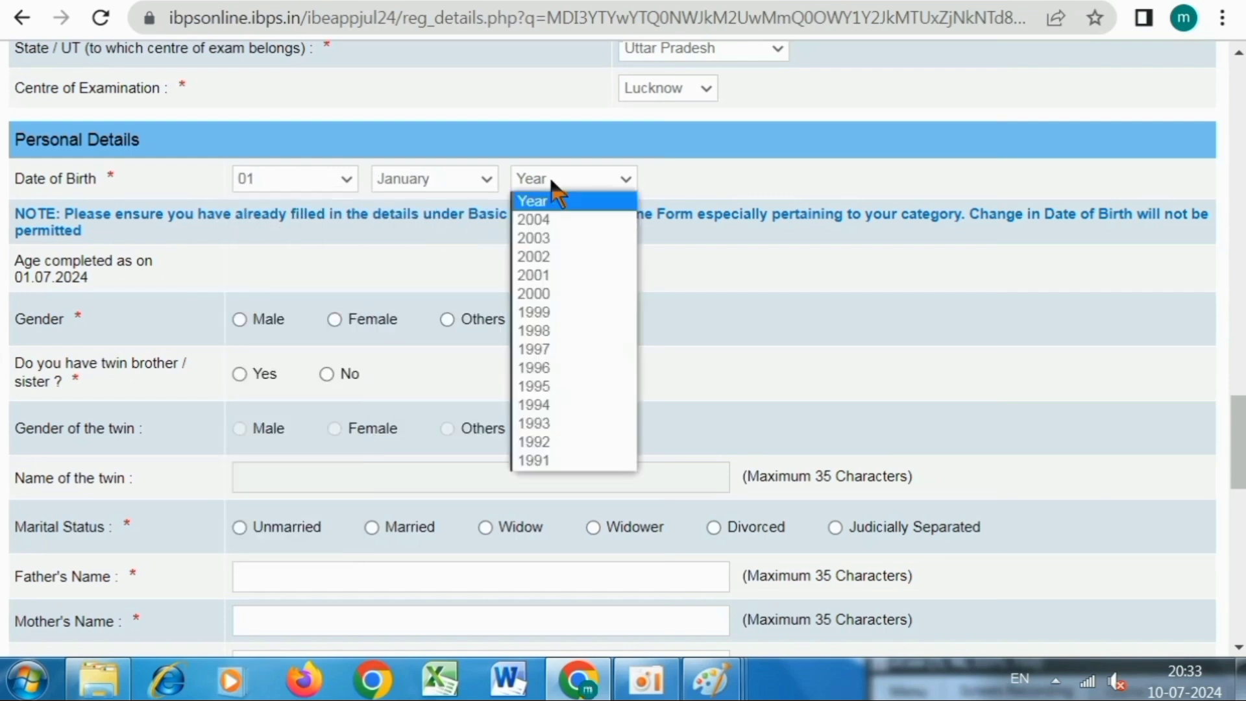
pyautogui.click(552, 294)
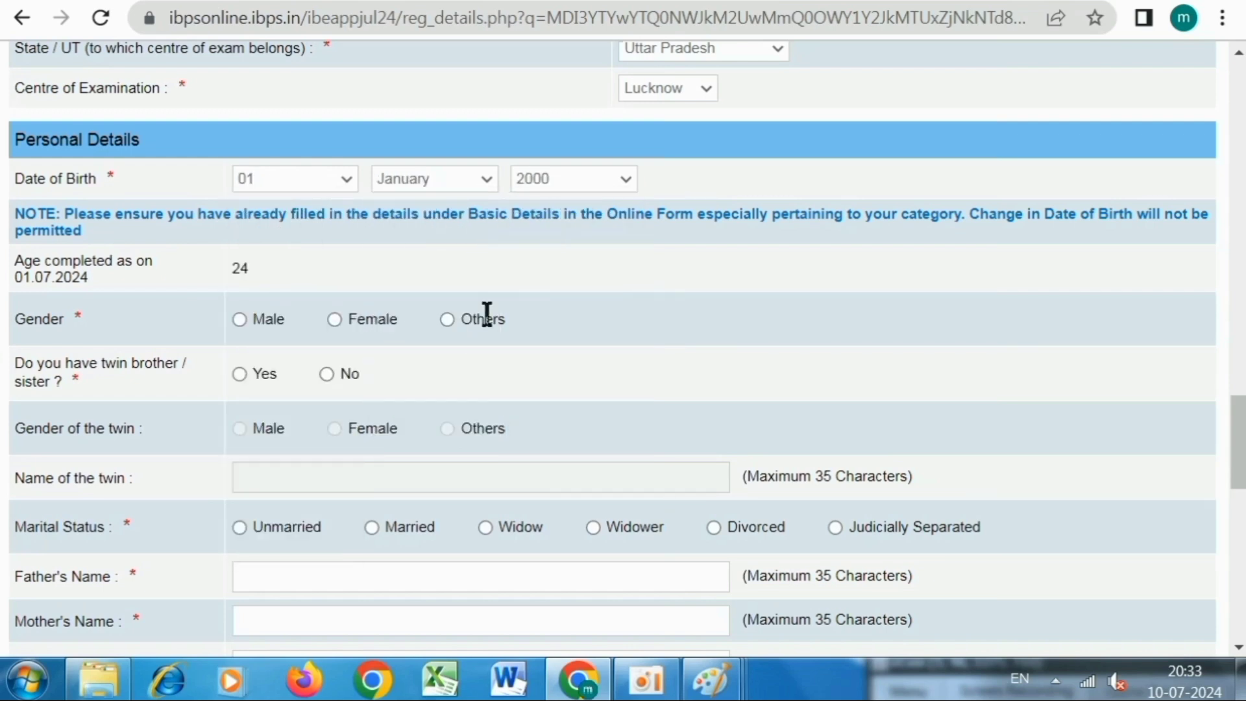
# Mark gender as male and marital status as unmarried.
pyautogui.click(239, 319)
pyautogui.scroll(-2, 534, 314)
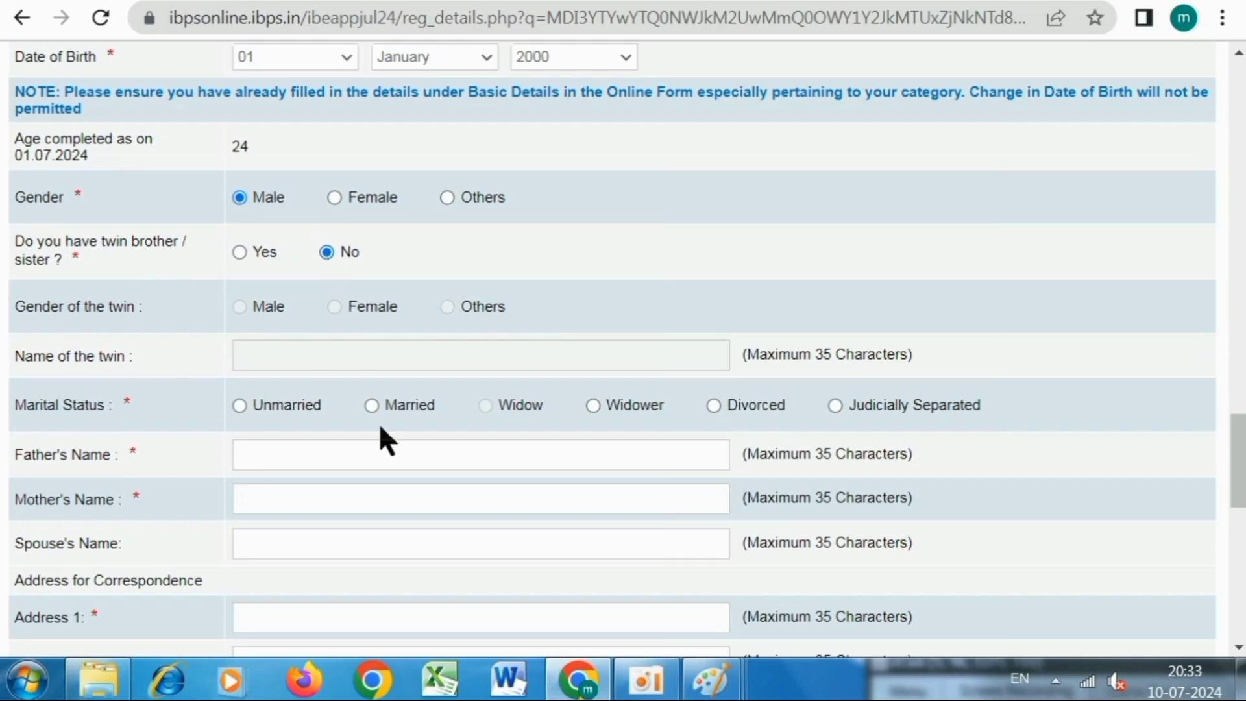
pyautogui.scroll(-2, 359, 399)
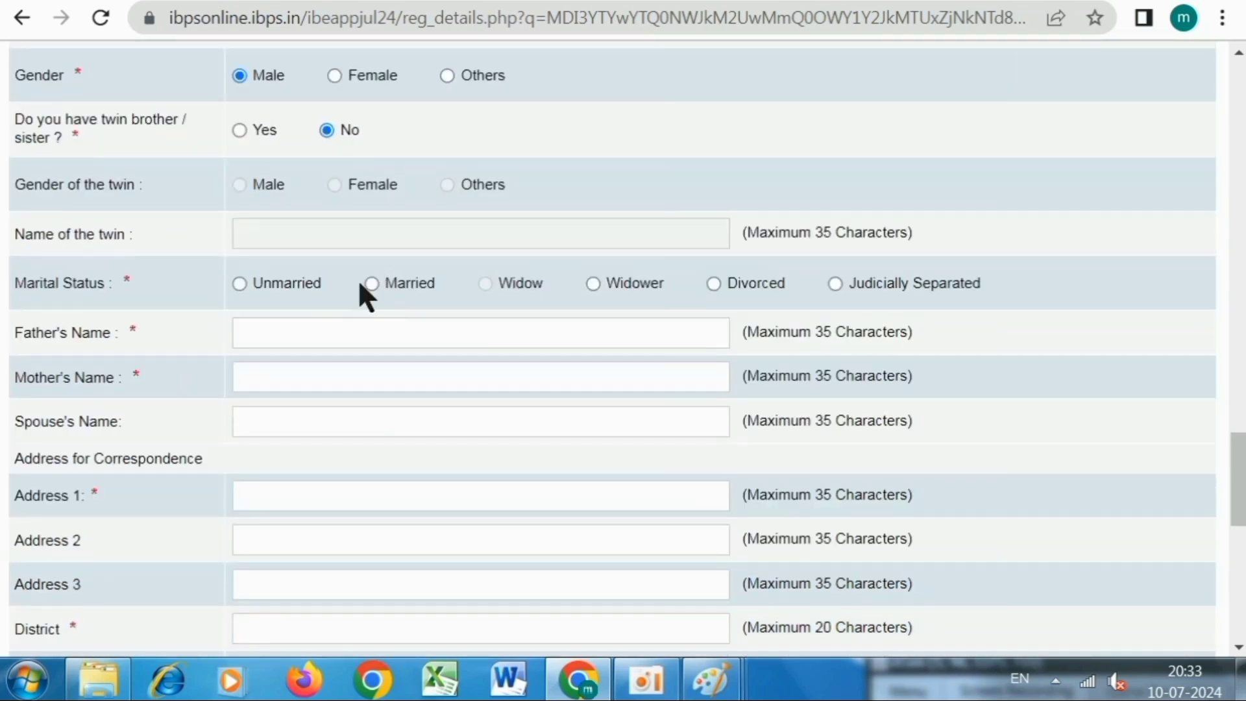
pyautogui.click(240, 283)
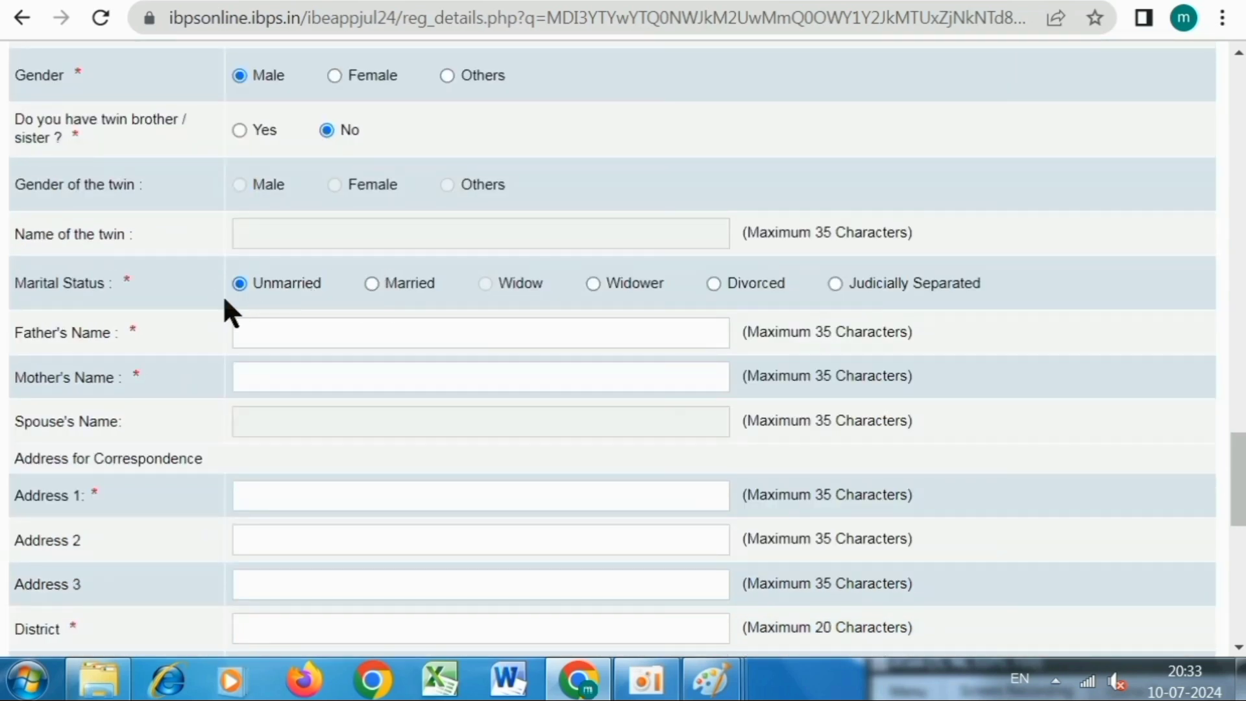
pyautogui.click(293, 336)
# Enter the father's and mother's names.
pyautogui.write('DEMO SINGH')
pyautogui.click(280, 378)
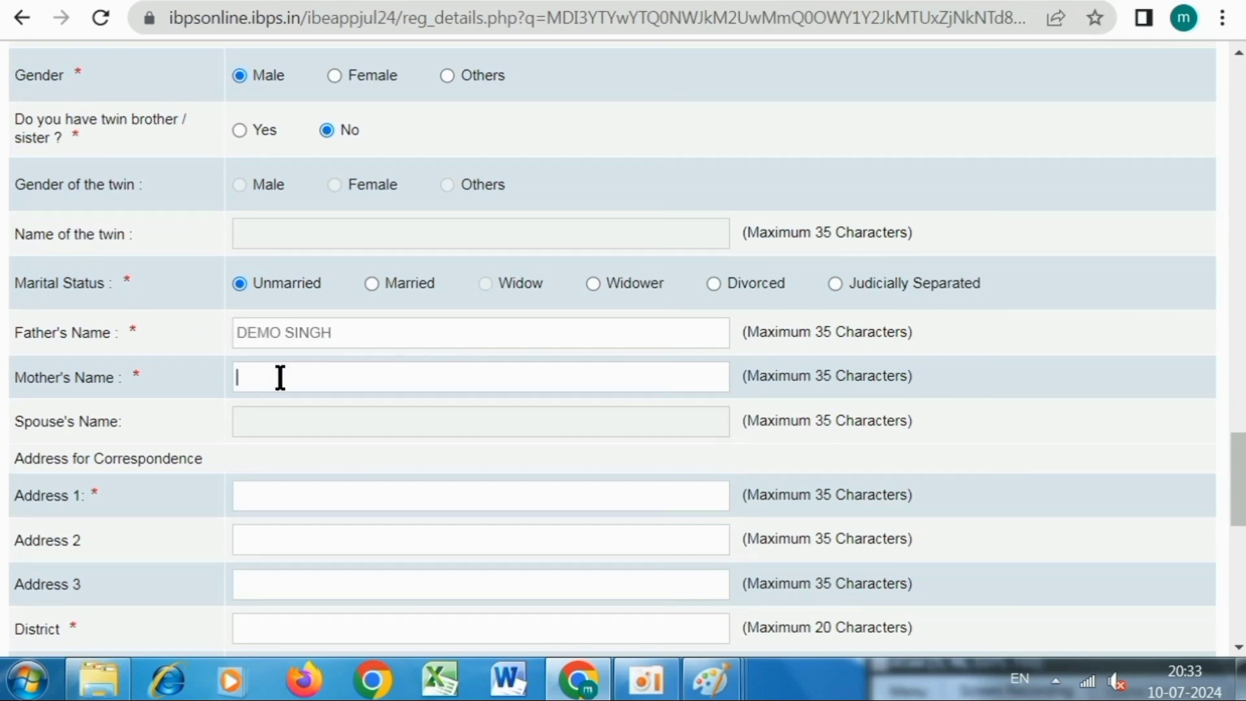
pyautogui.write('DEMO DEVI')
pyautogui.scroll(-2, 290, 416)
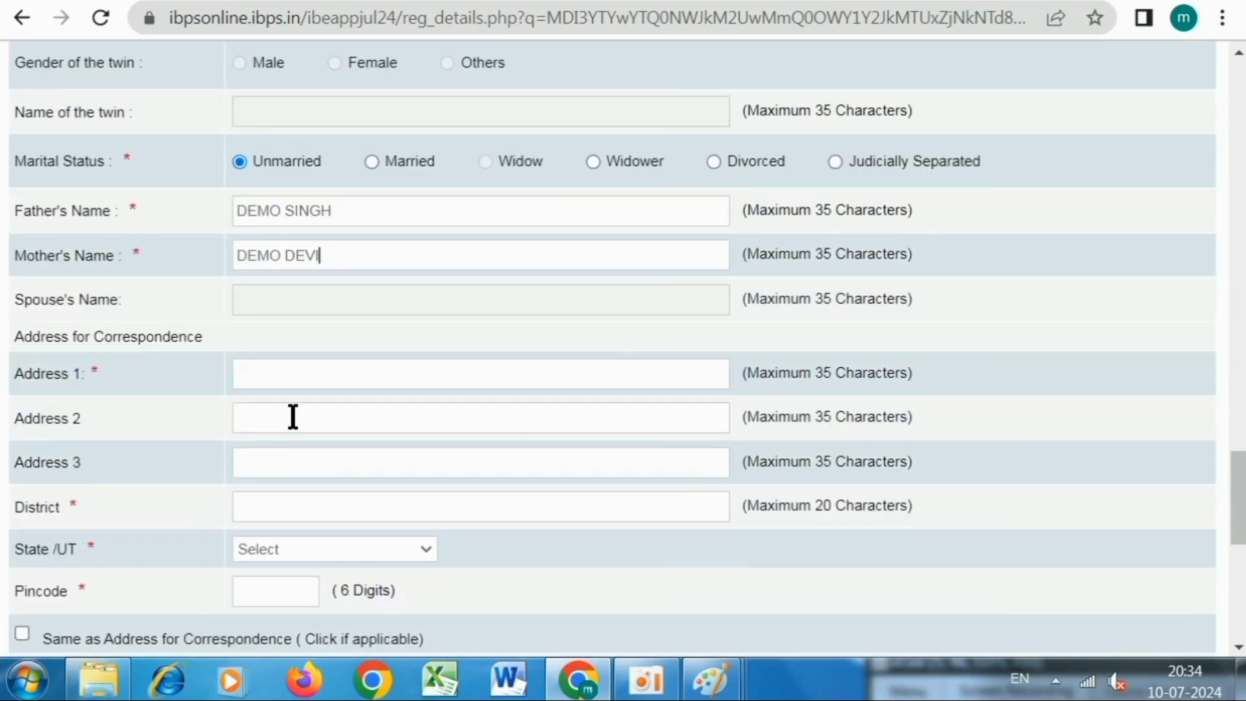
# Fill in the three correspondence address lines and the district, bringing up the state list.
pyautogui.click(254, 383)
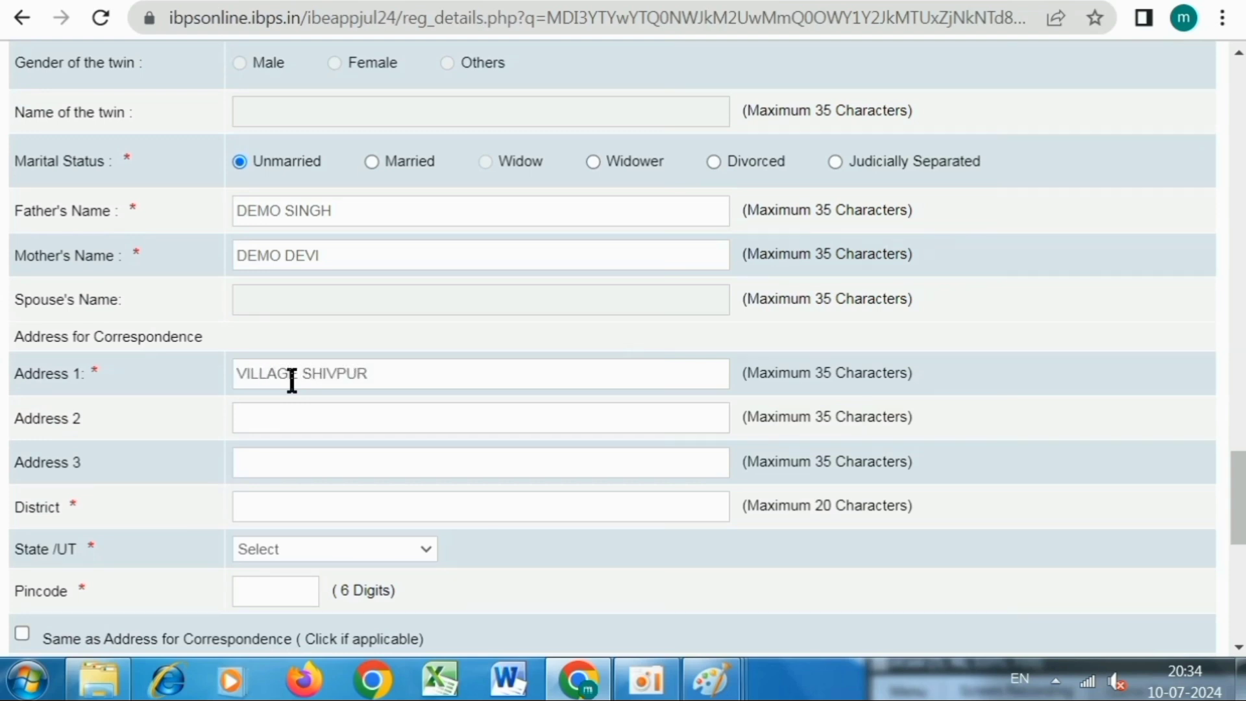
pyautogui.click(294, 406)
pyautogui.write('POST')
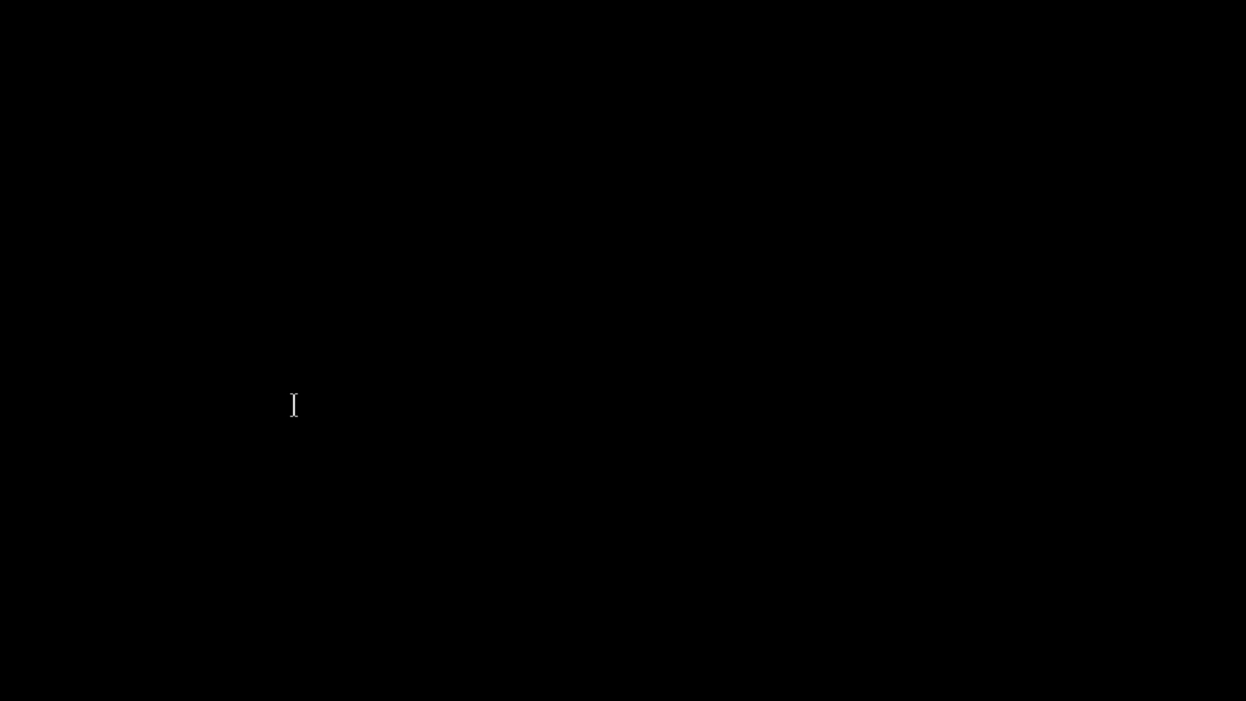
pyautogui.write(' SHIVPUR')
pyautogui.click(253, 461)
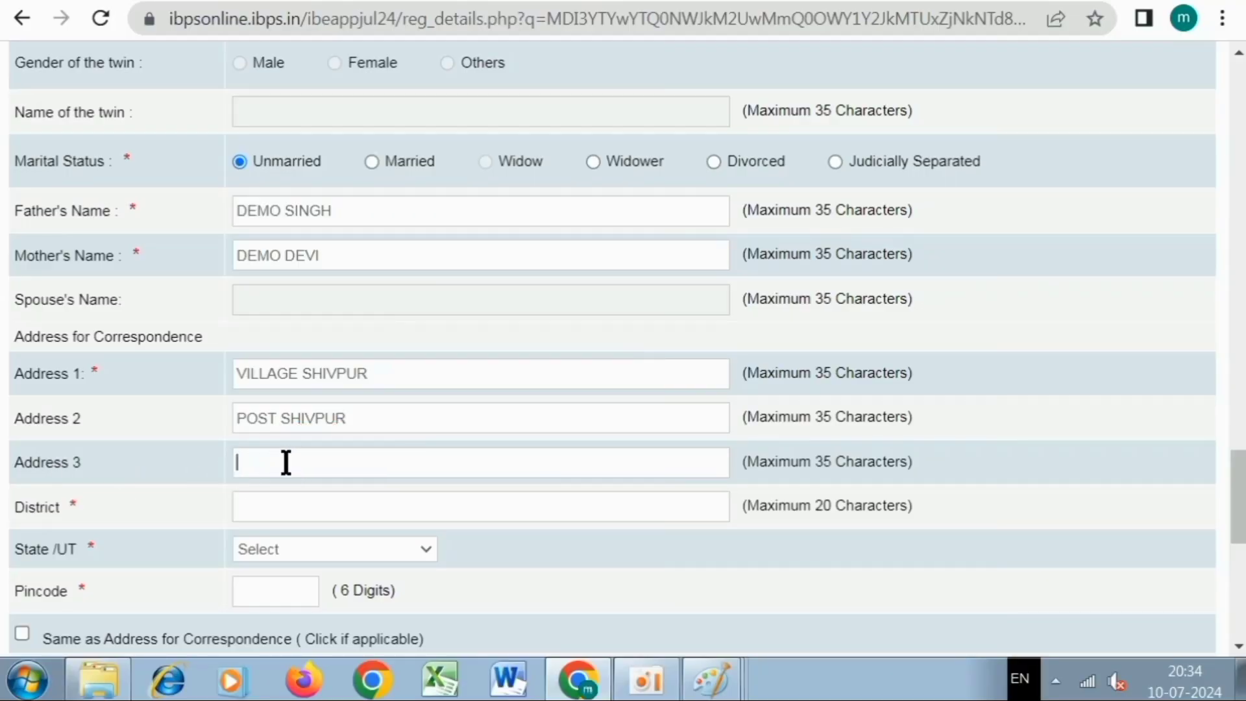
pyautogui.write('VARANASI')
pyautogui.scroll(-3, 288, 461)
pyautogui.click(297, 264)
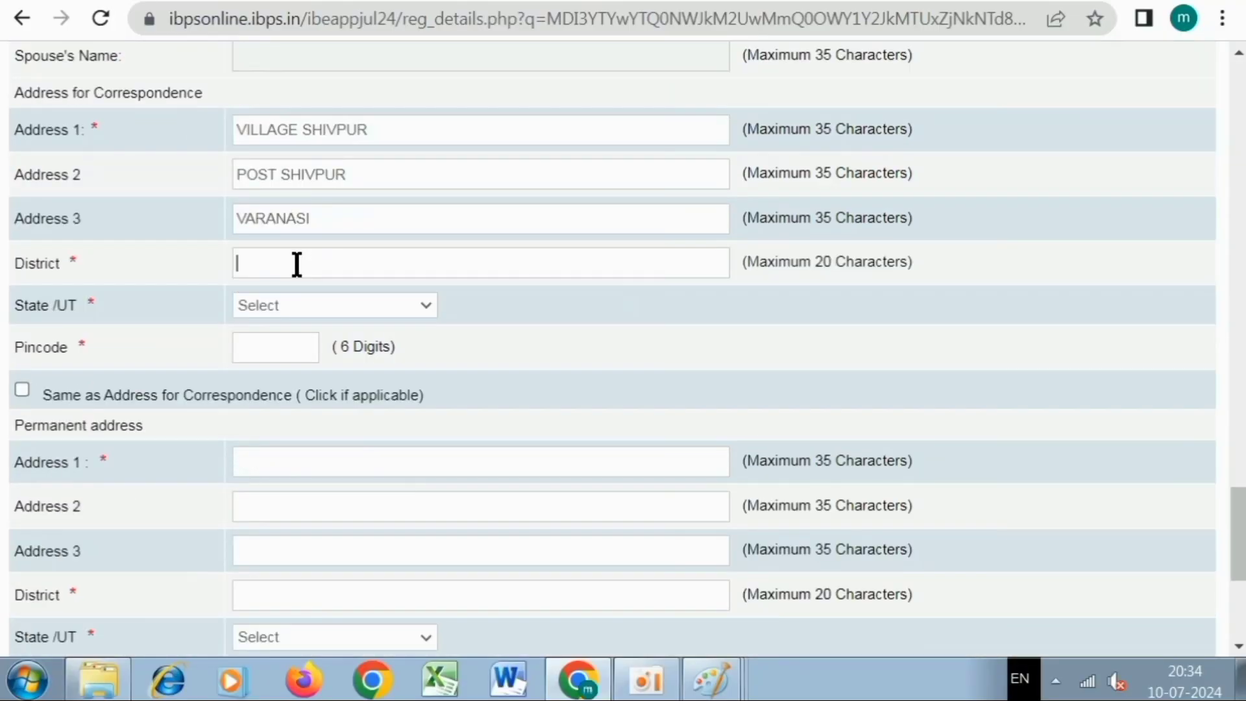
pyautogui.write('VARANASI')
pyautogui.click(312, 305)
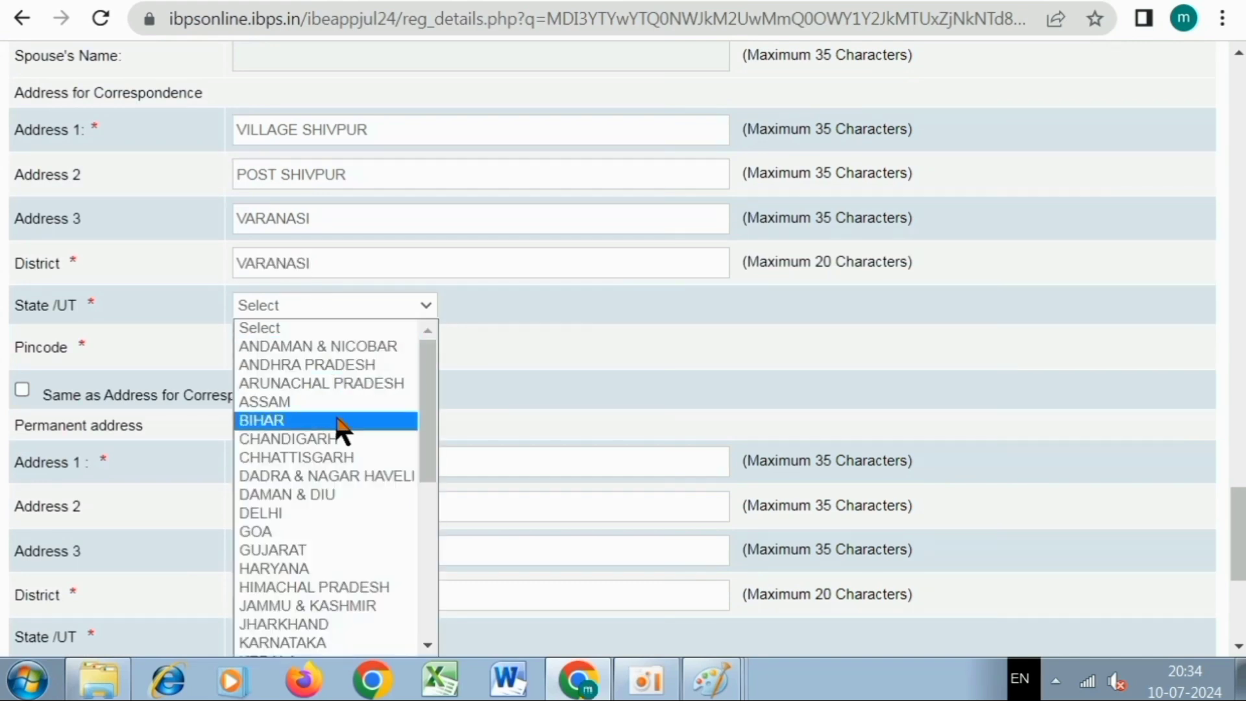
pyautogui.scroll(-5, 340, 428)
# Set the address state to Uttar Pradesh, enter the pincode, and copy it as permanent address.
pyautogui.click(349, 607)
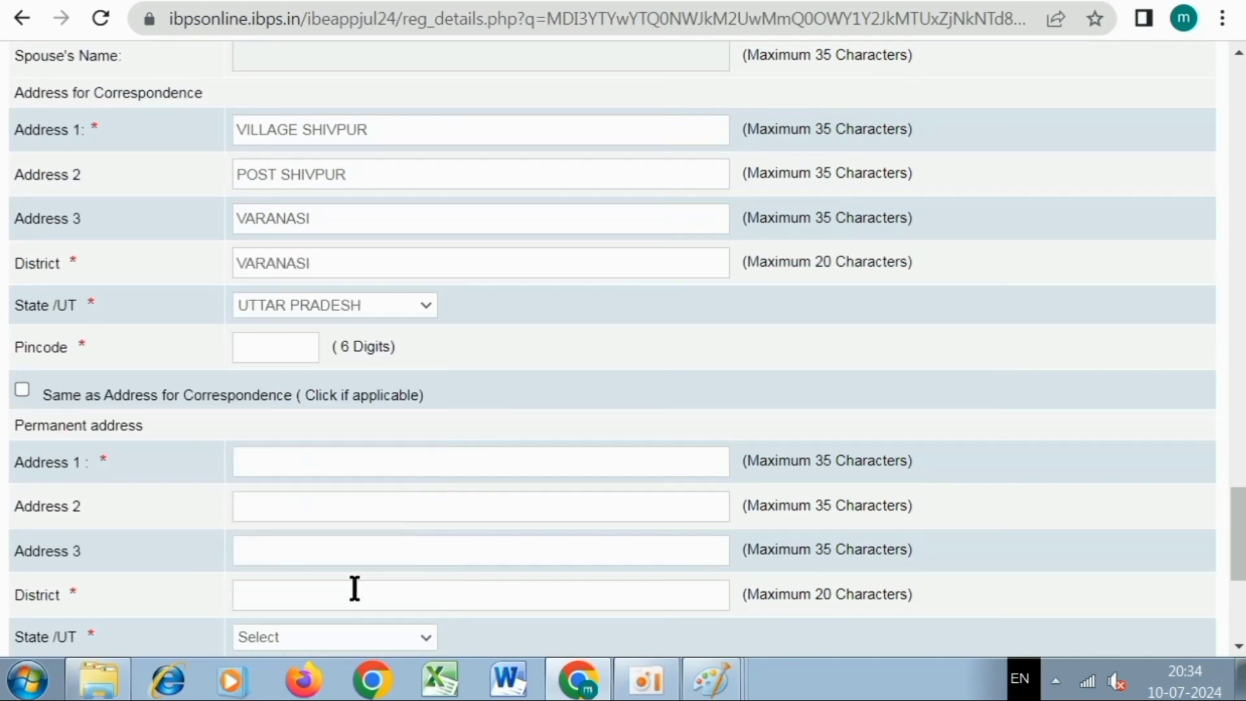
pyautogui.write('221002')
pyautogui.click(22, 388)
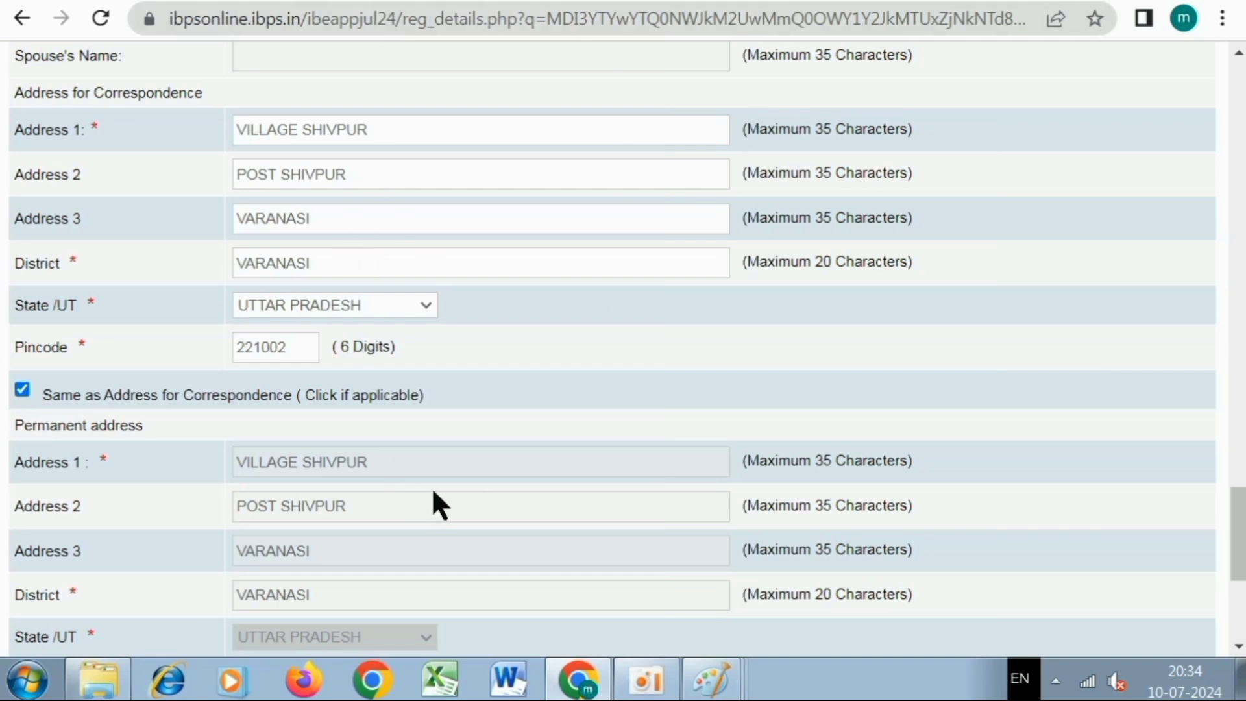
pyautogui.scroll(-5, 445, 481)
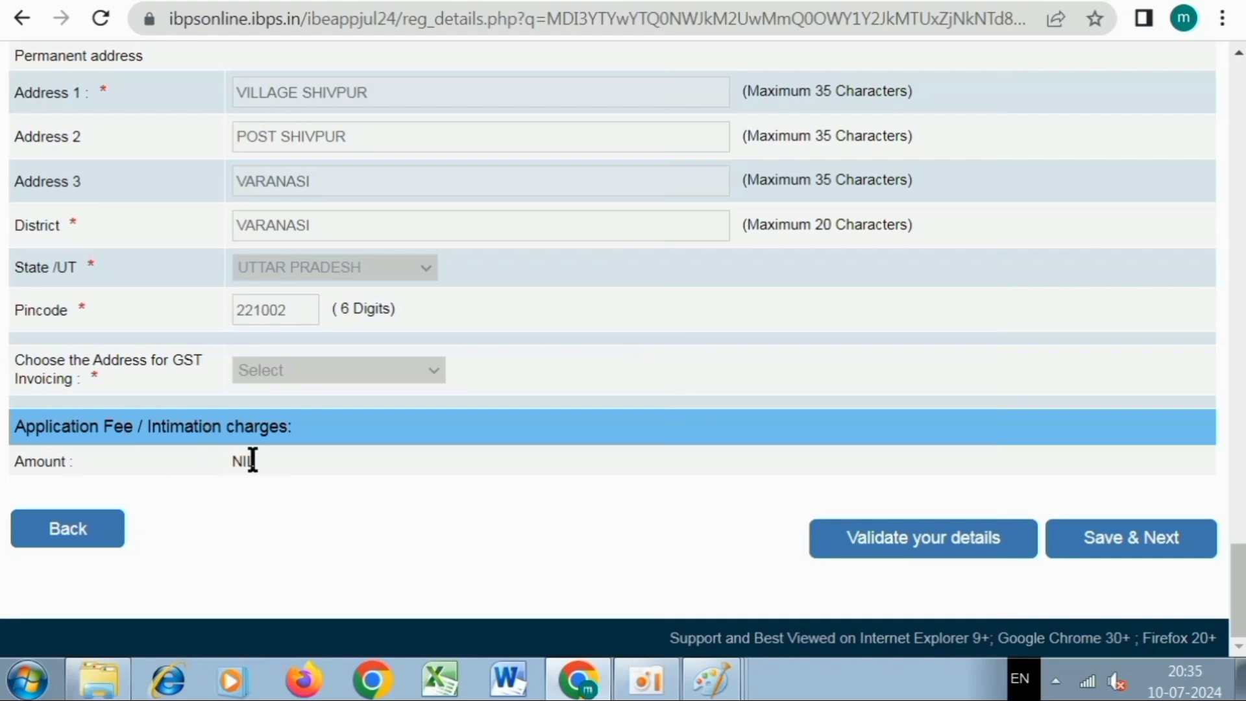
# Validate the form, revisit the NATS registration number entry, then Save & Next.
pyautogui.click(896, 543)
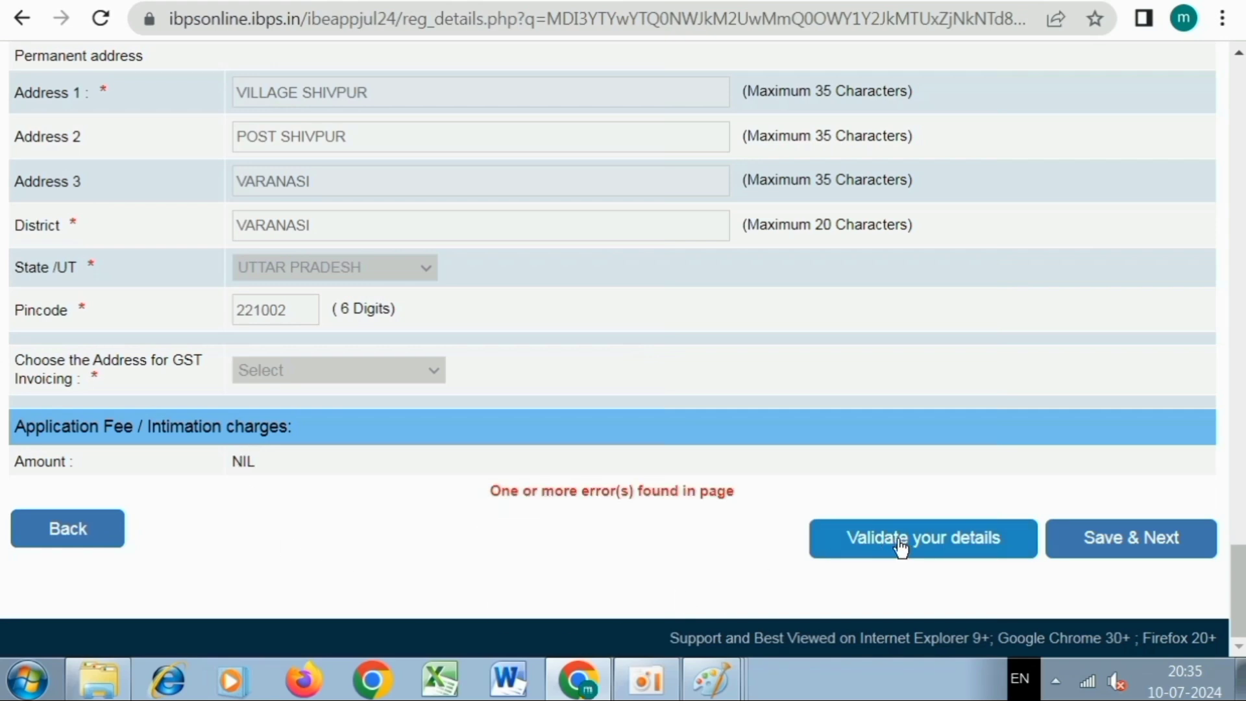
pyautogui.scroll(10, 713, 491)
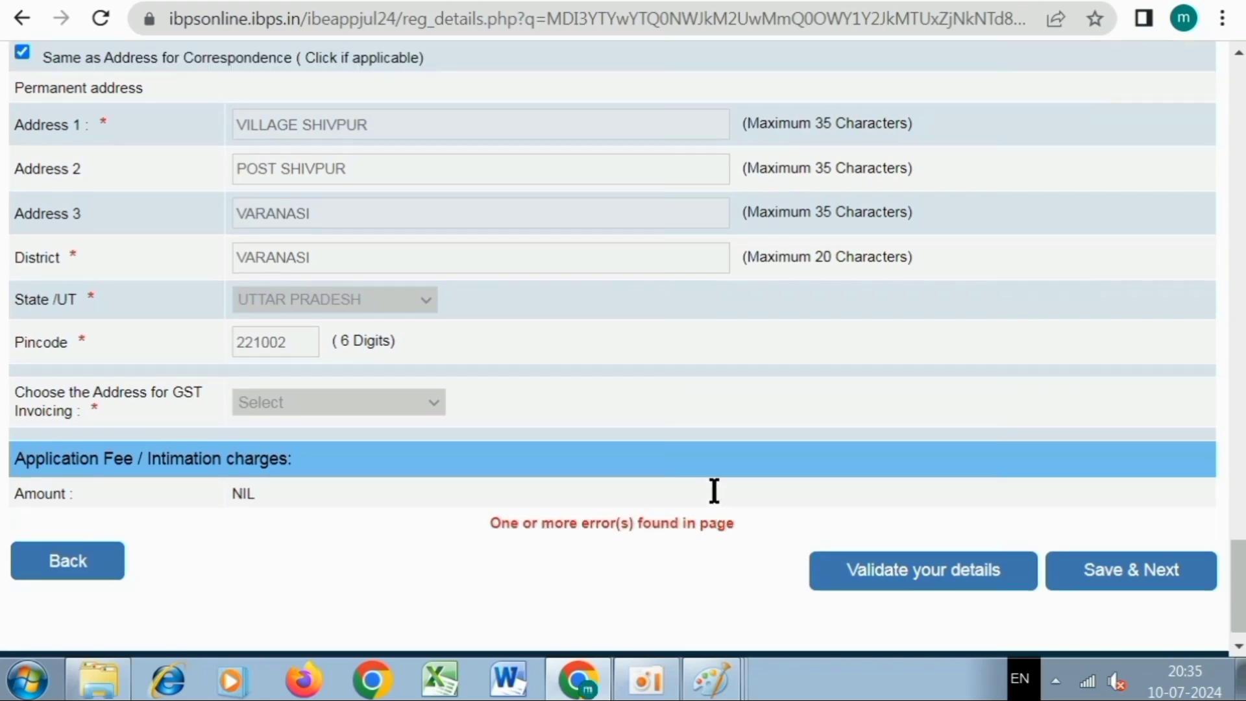
pyautogui.scroll(9, 714, 491)
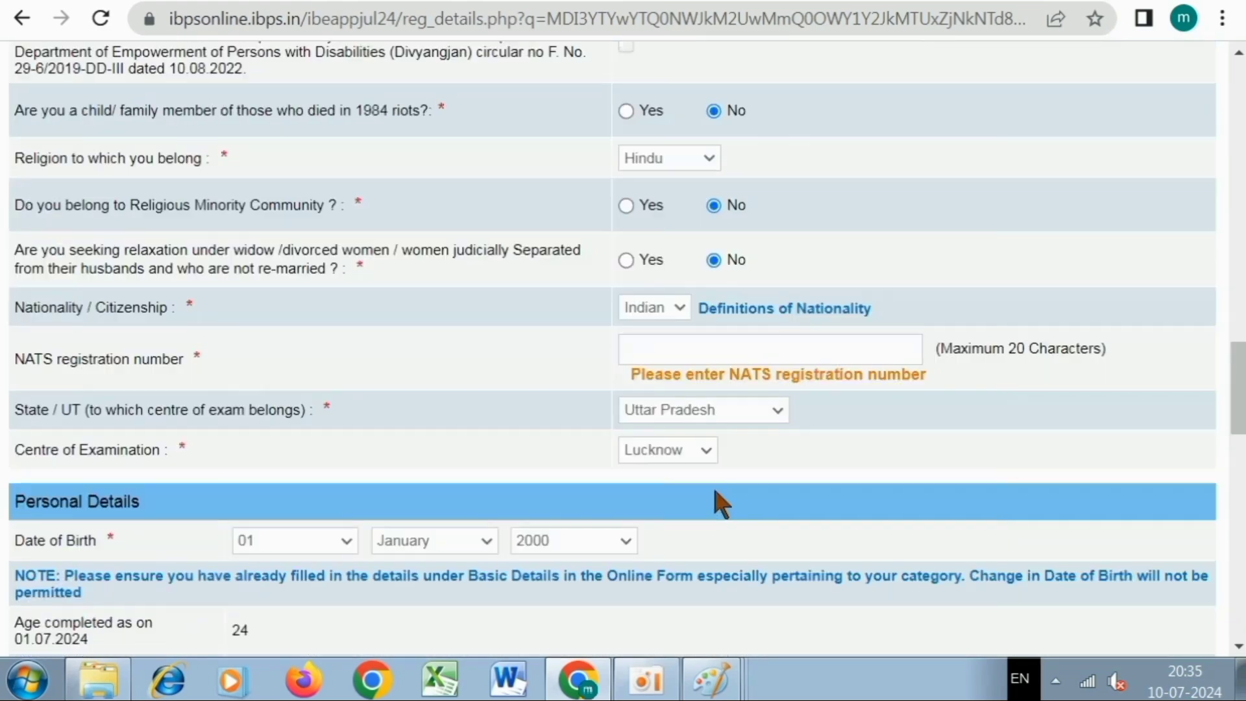
pyautogui.click(729, 354)
pyautogui.scroll(-15, 759, 354)
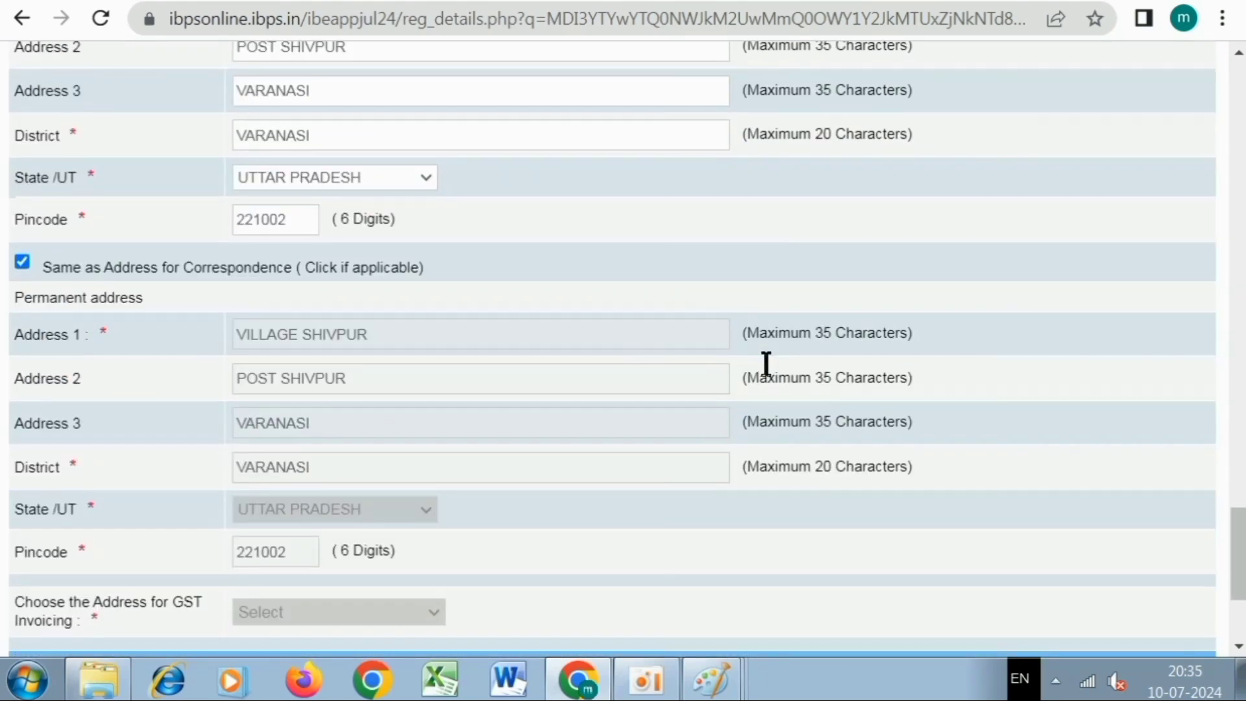
pyautogui.scroll(-4, 765, 363)
pyautogui.click(1107, 542)
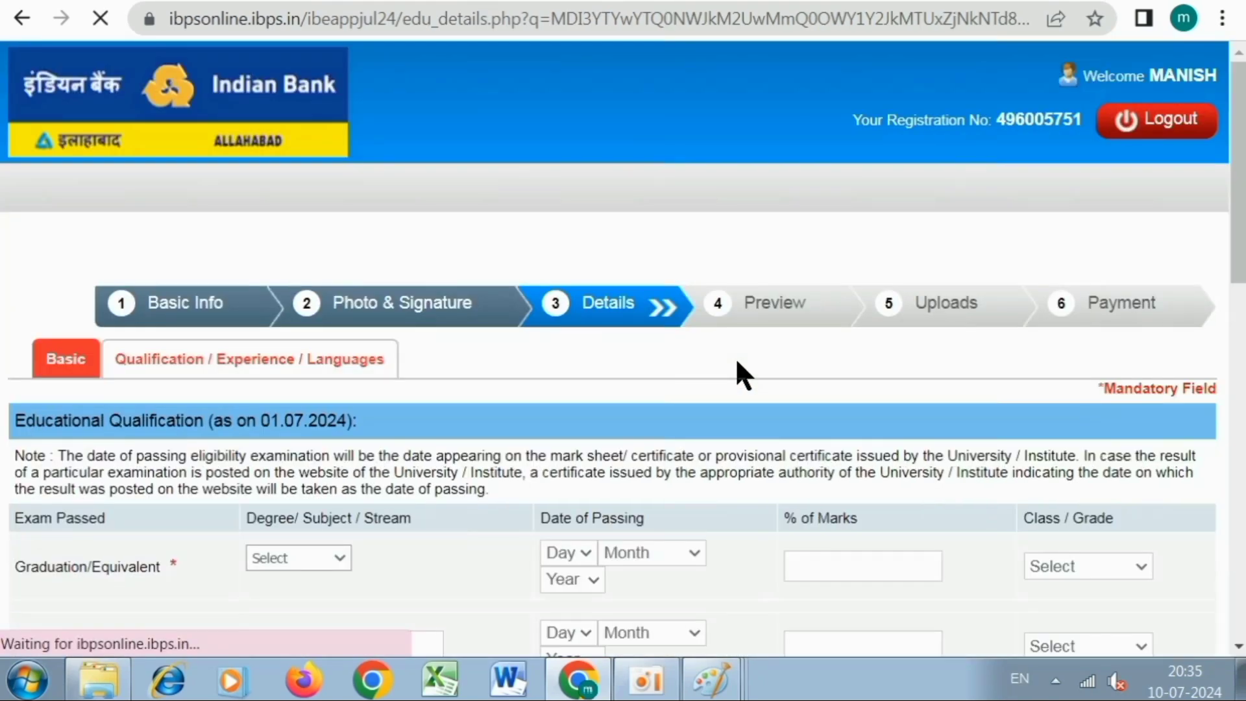
# Choose Arts as the graduation stream with passing date 06 July 2023.
pyautogui.scroll(-3, 610, 311)
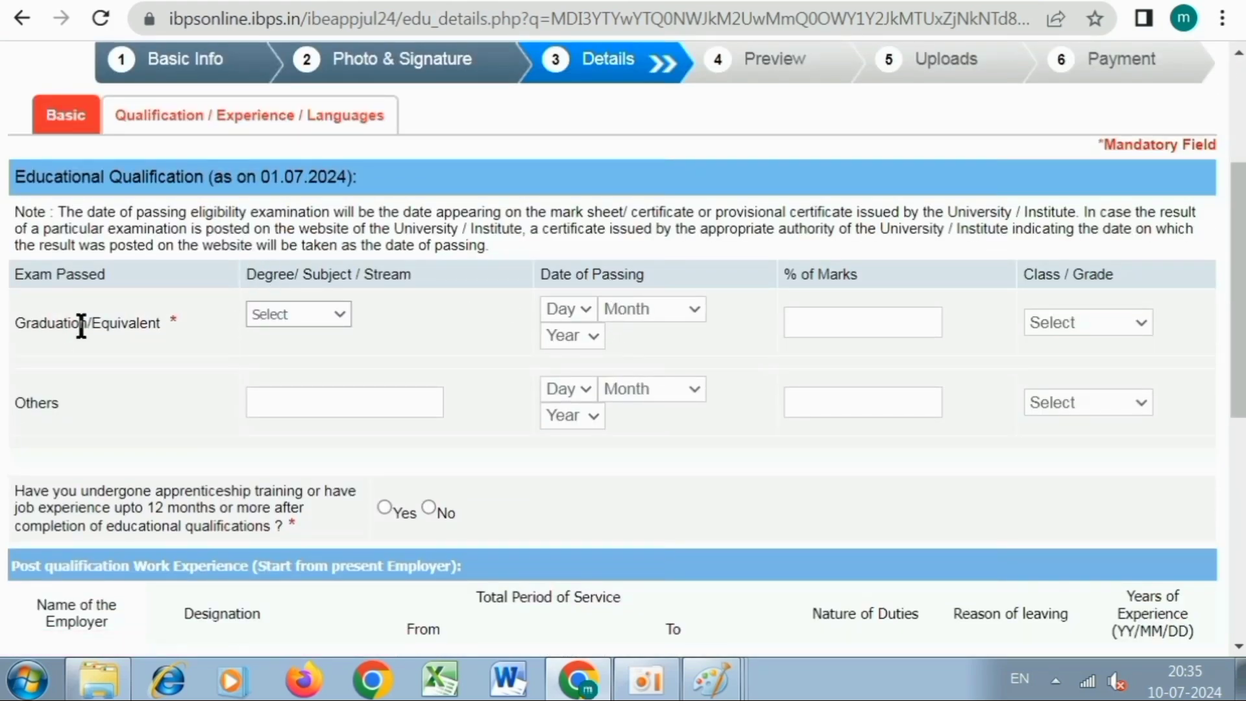
pyautogui.click(272, 310)
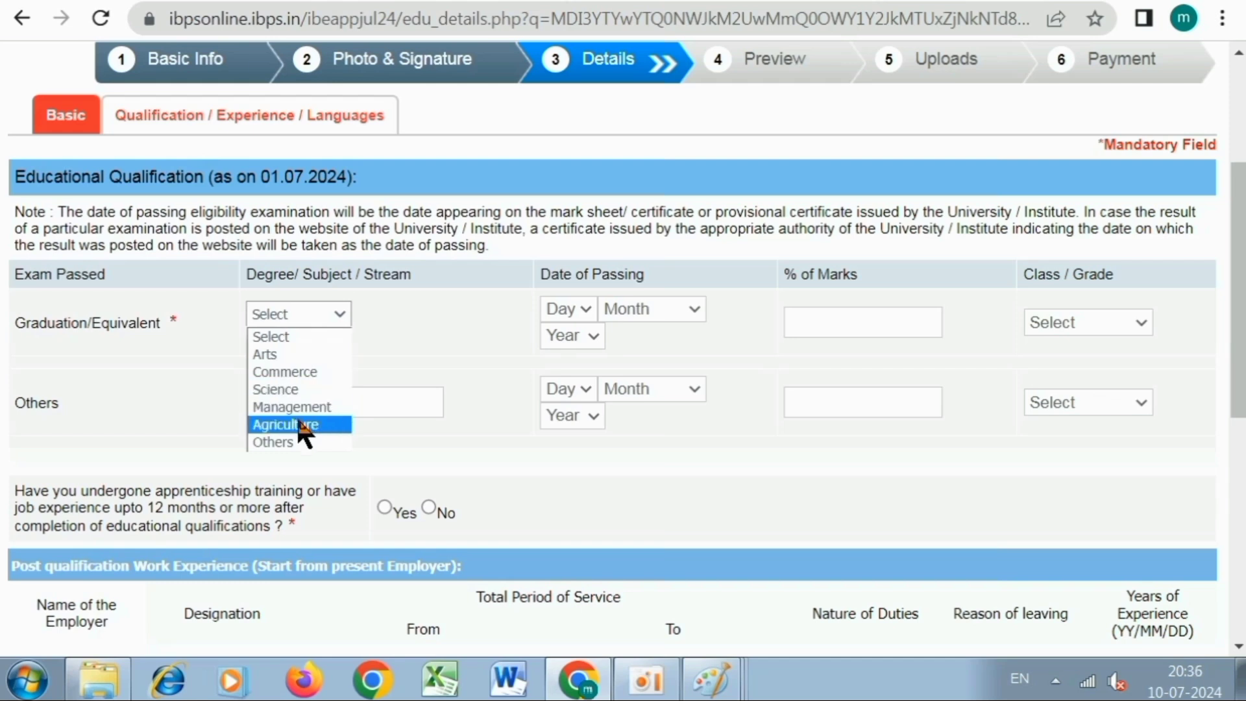
pyautogui.click(284, 353)
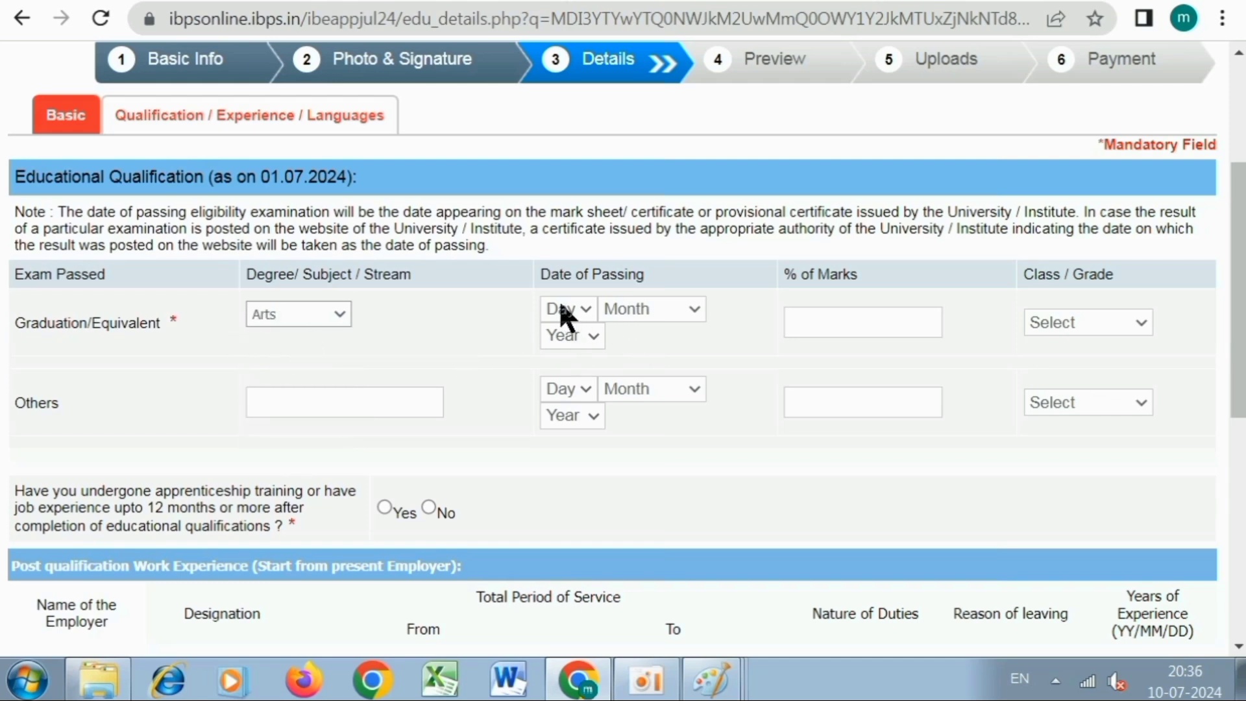
pyautogui.click(565, 317)
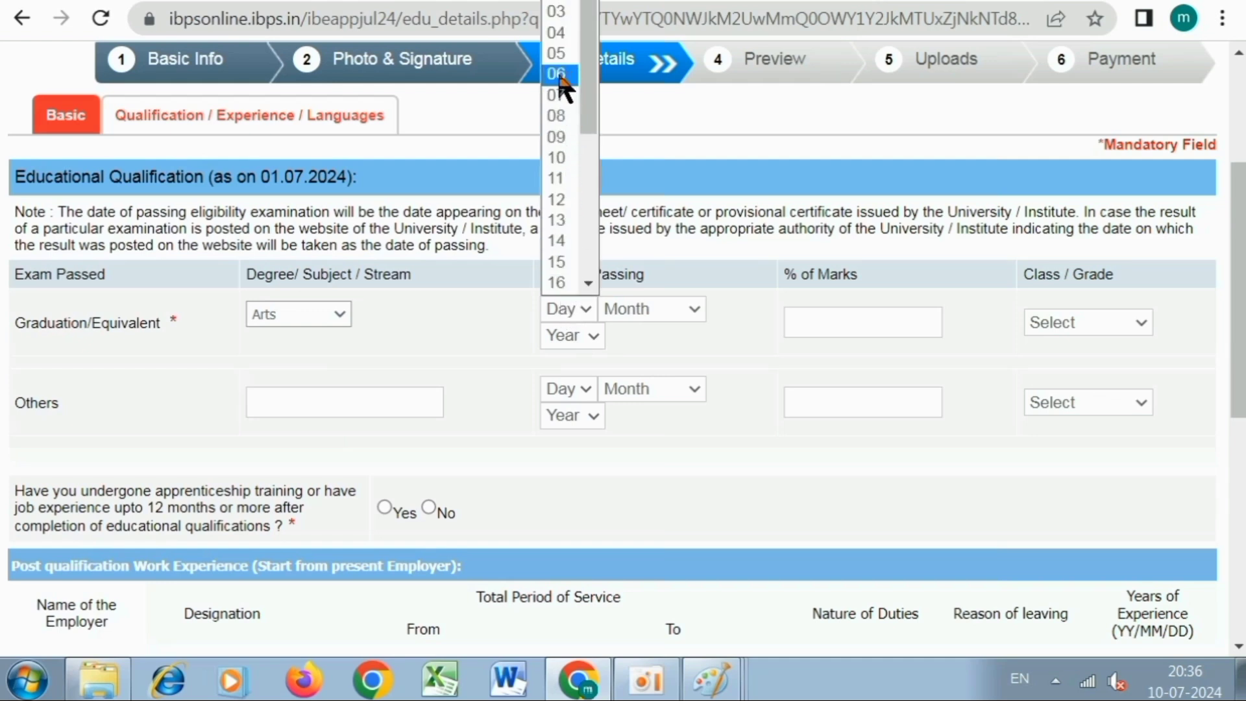
pyautogui.click(560, 73)
pyautogui.click(633, 310)
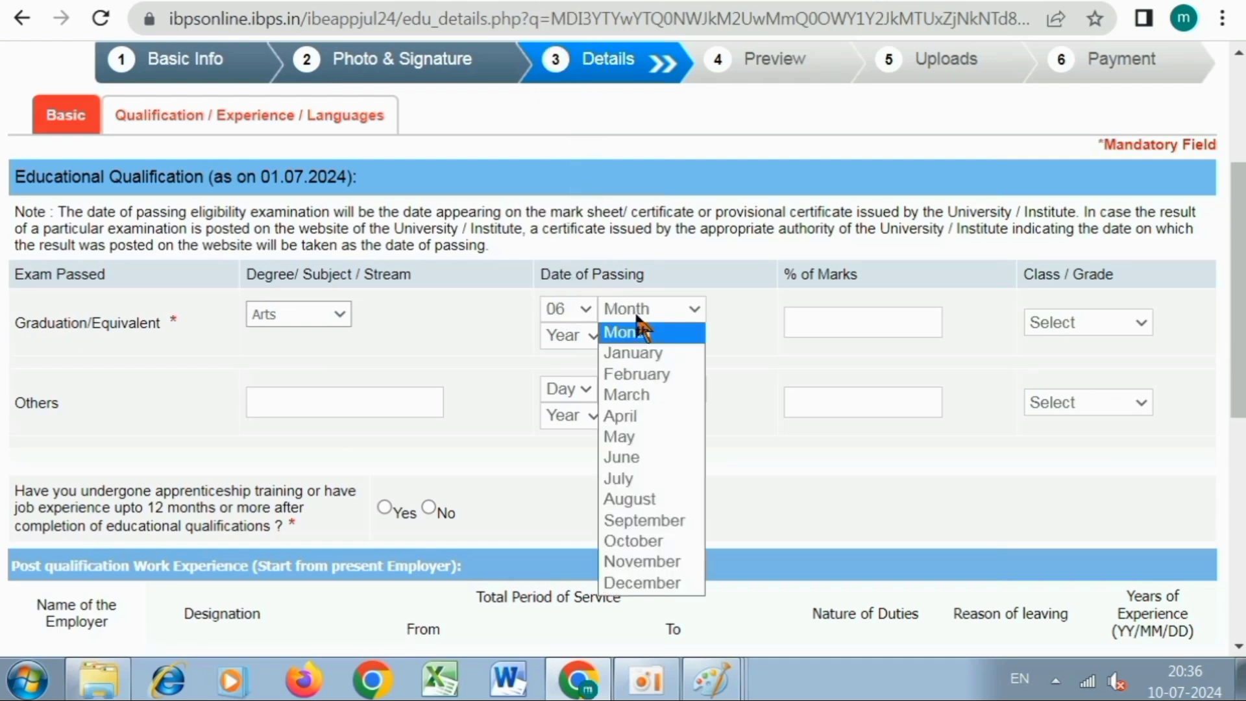
pyautogui.click(637, 479)
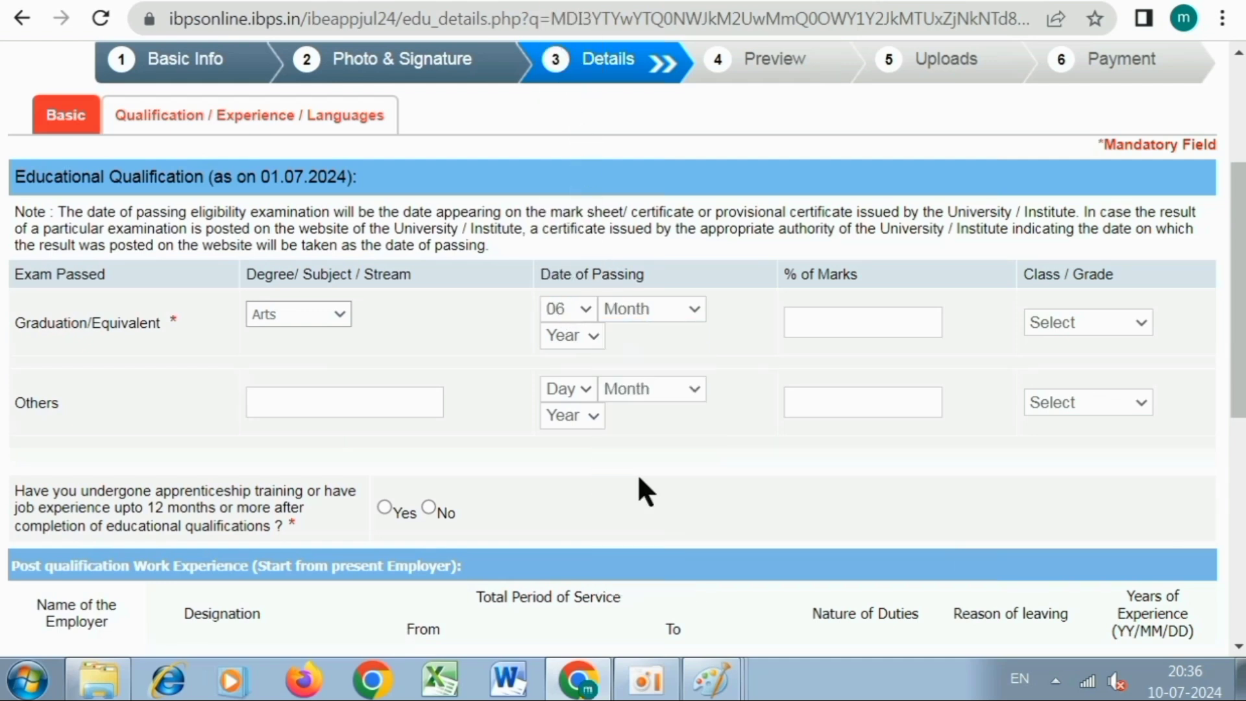
pyautogui.click(557, 344)
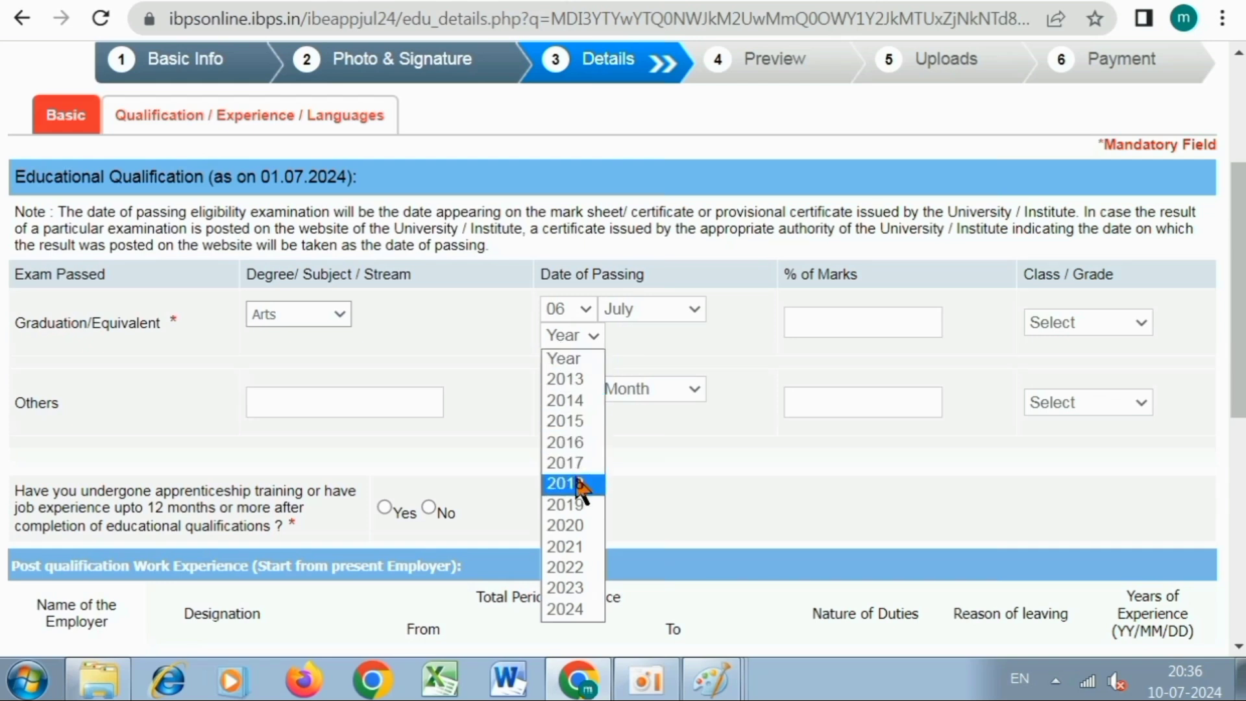
pyautogui.click(566, 587)
# Enter 65 as the percentage of marks and choose First Class as the grade.
pyautogui.click(828, 315)
pyautogui.write('65')
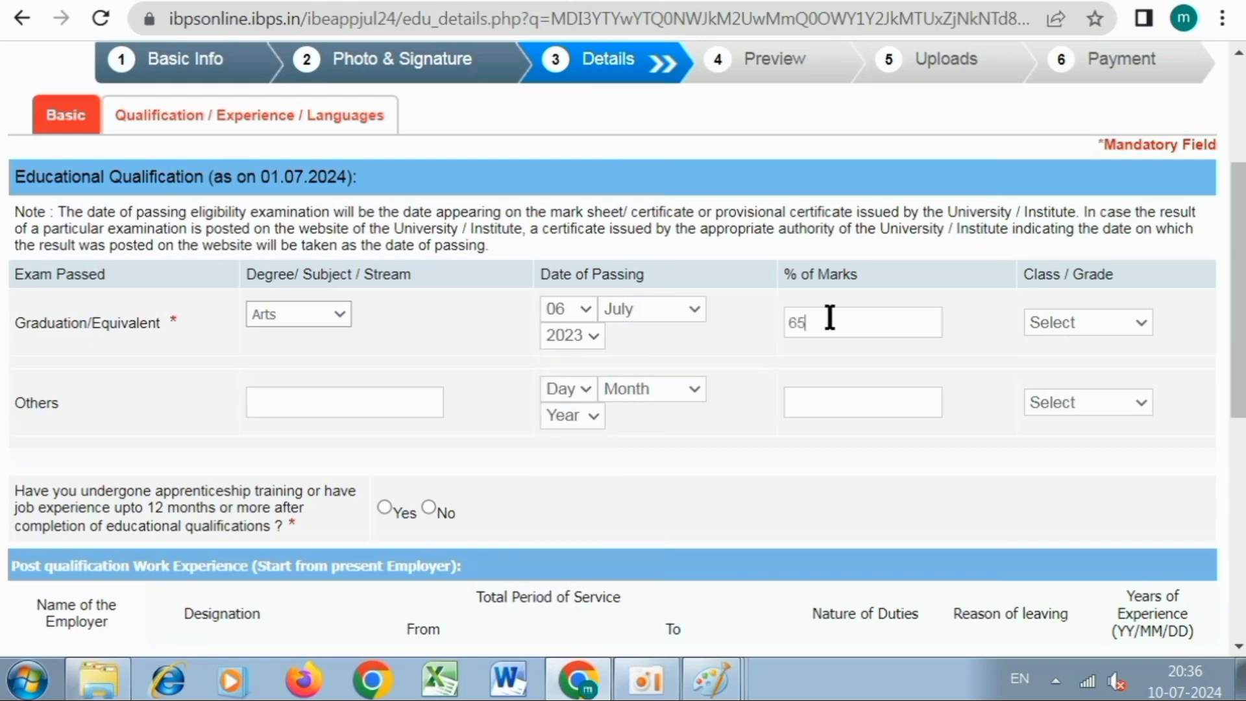
pyautogui.click(1052, 322)
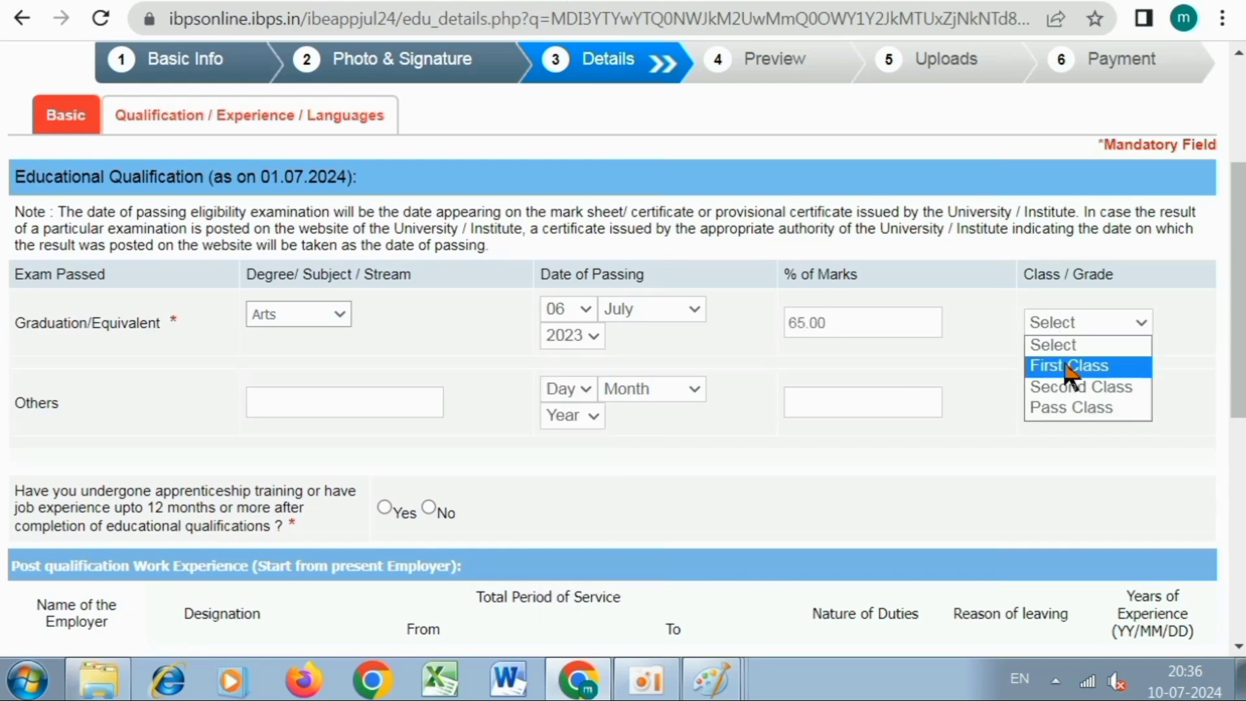
pyautogui.click(1065, 364)
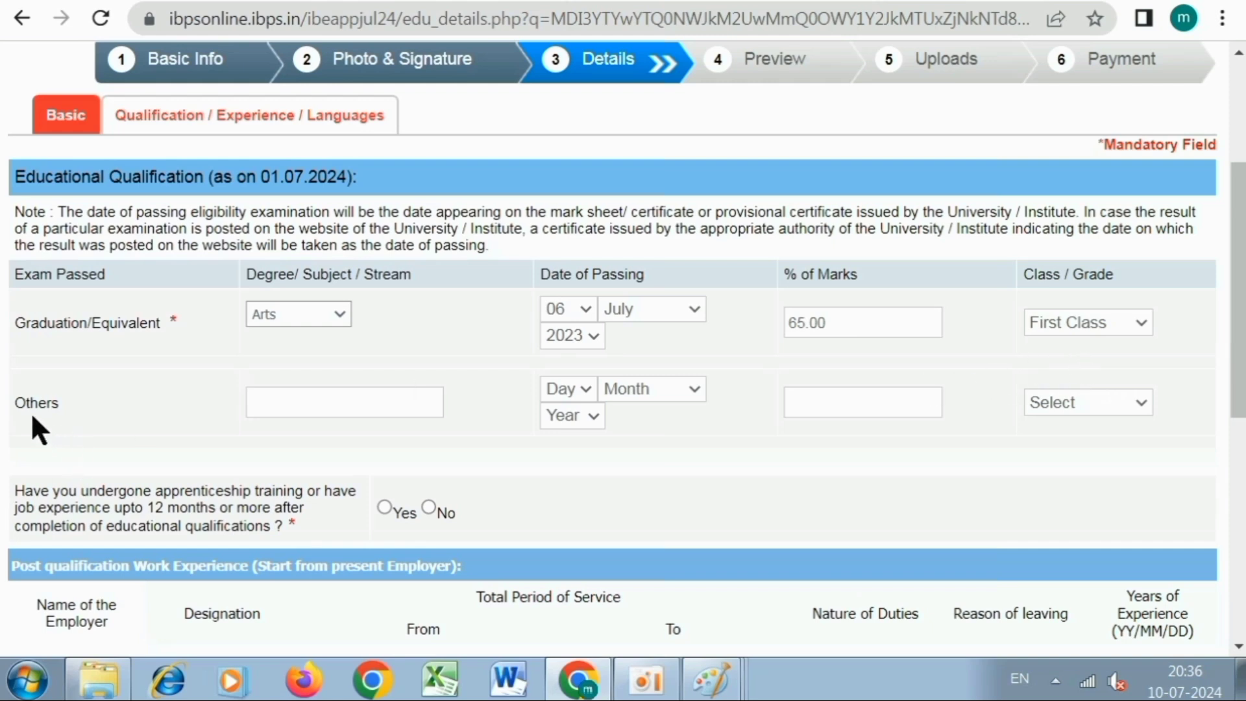
pyautogui.click(266, 403)
pyautogui.click(639, 392)
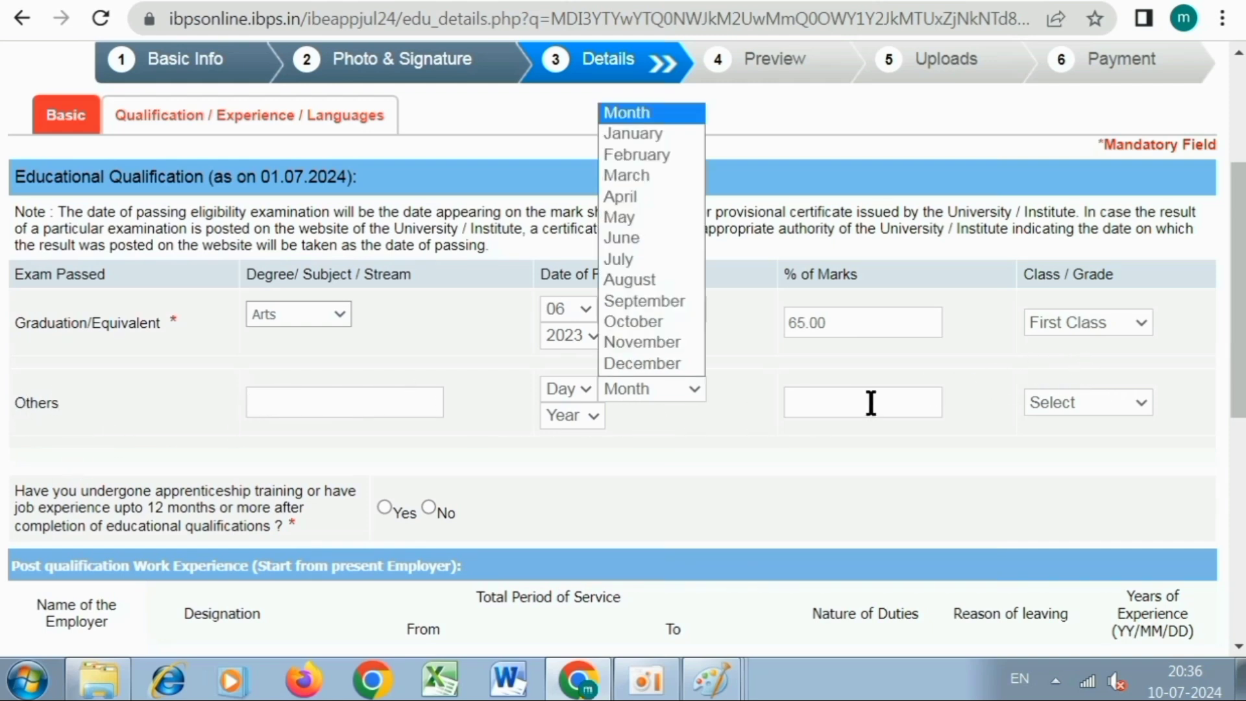
pyautogui.click(889, 433)
pyautogui.scroll(-5, 933, 425)
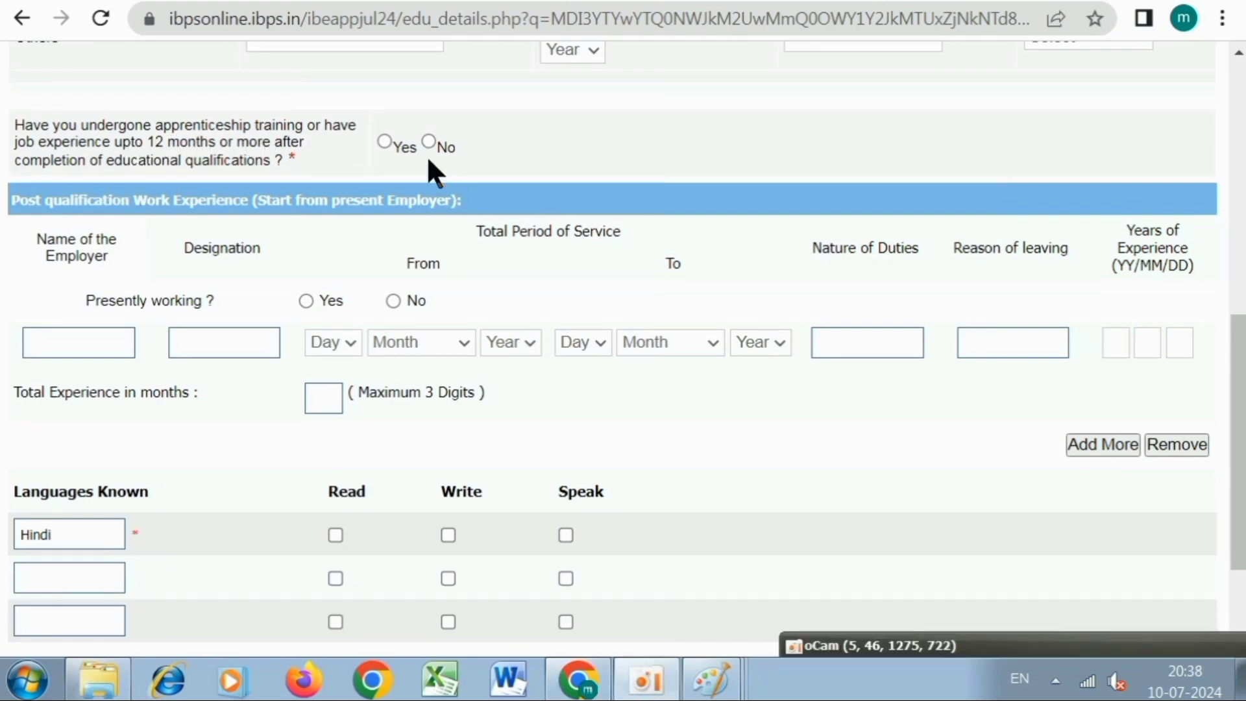
# Answer No to prior apprenticeship and tick Hindi's read and write boxes.
pyautogui.click(429, 142)
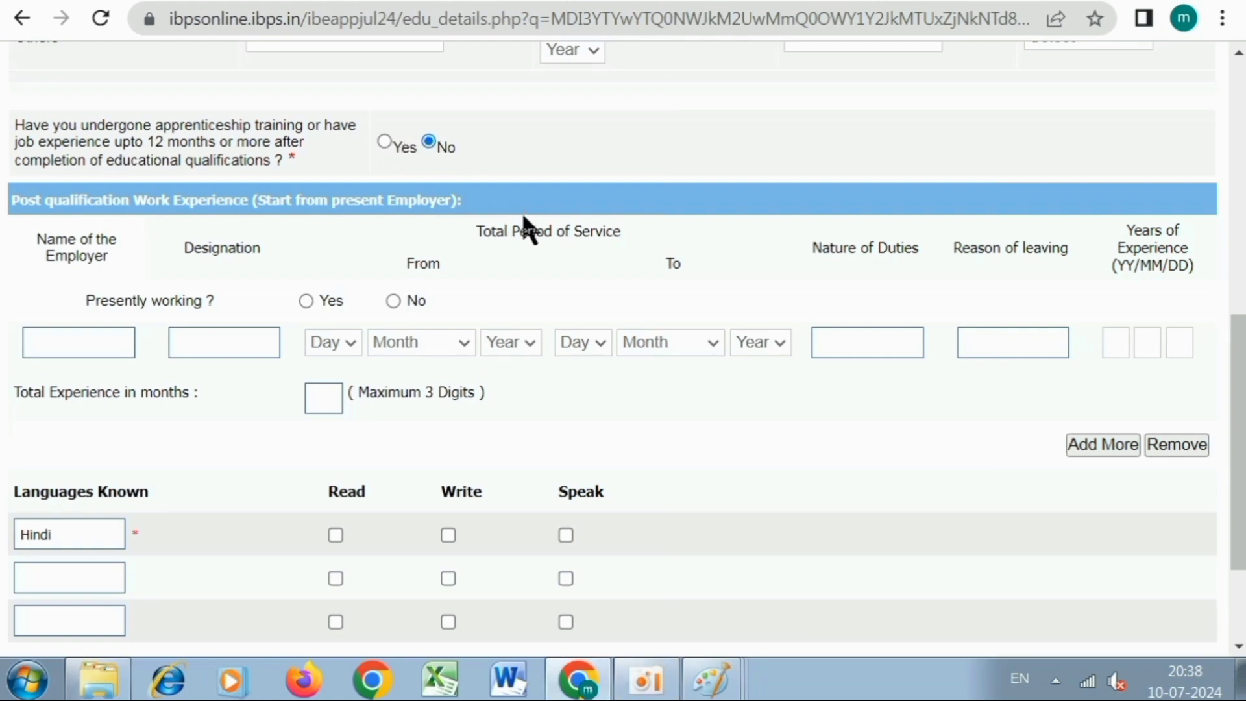
pyautogui.scroll(-3, 522, 220)
pyautogui.scroll(2, 116, 133)
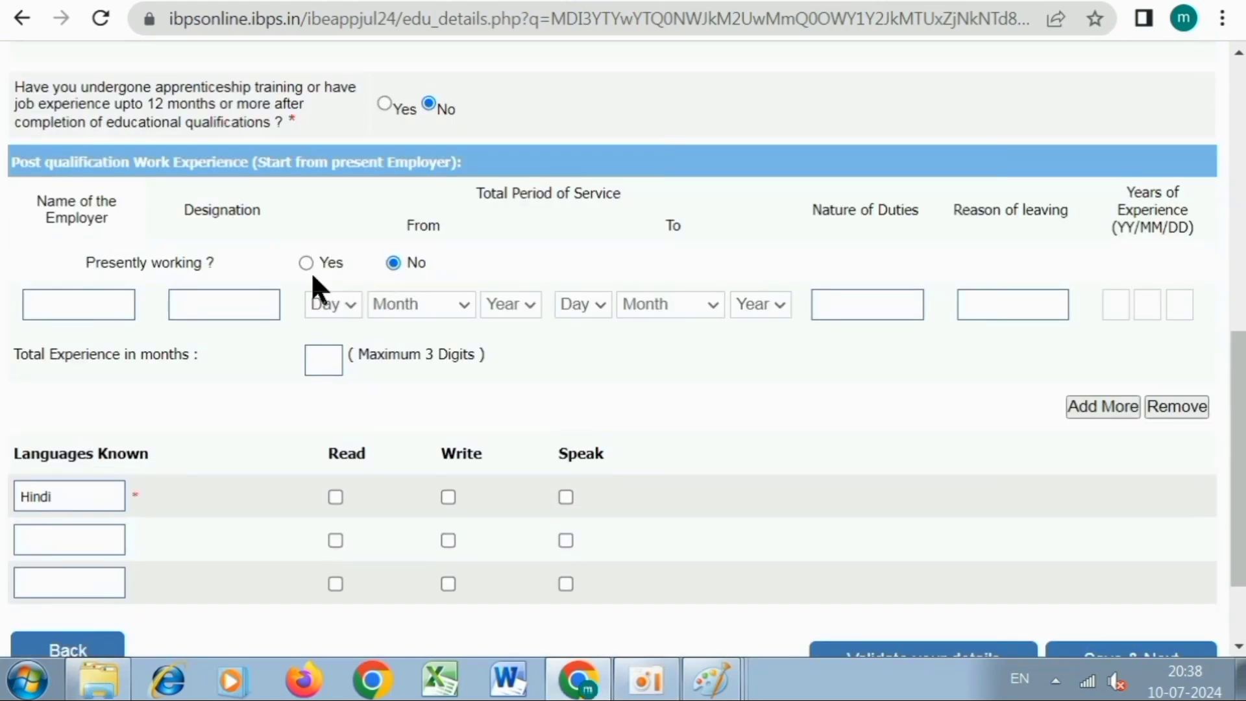
pyautogui.click(79, 299)
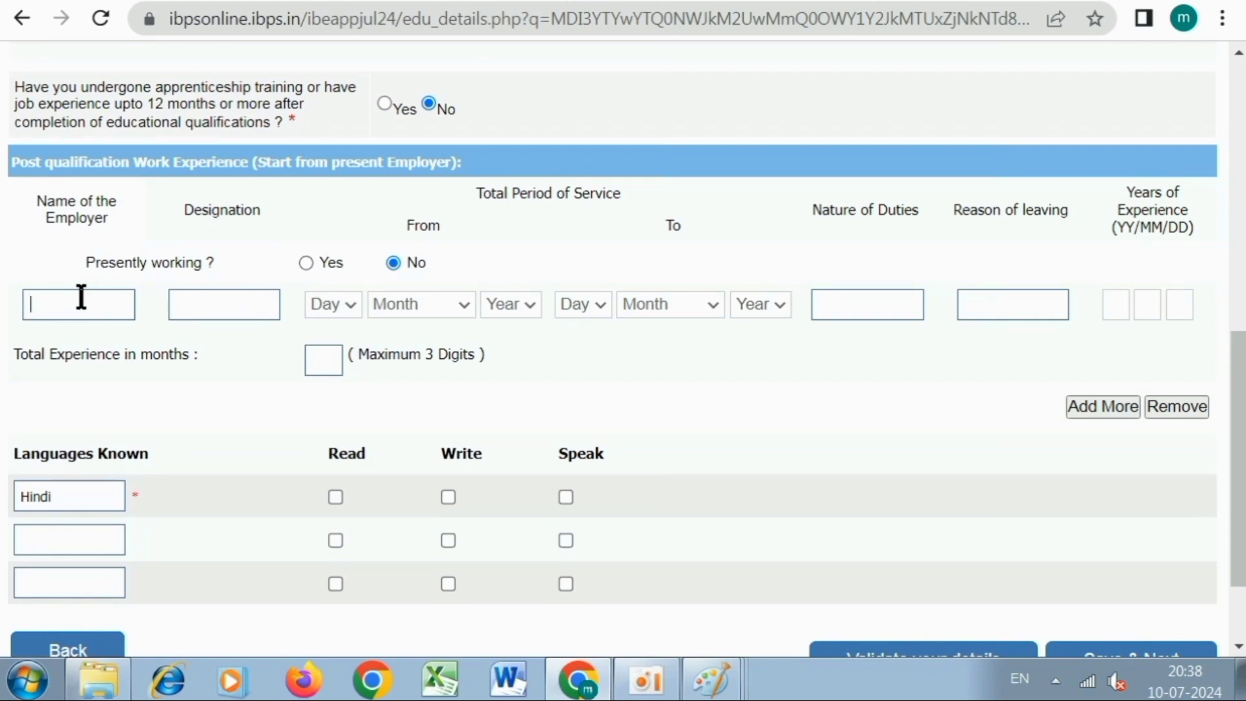
pyautogui.click(211, 300)
pyautogui.scroll(-1, 977, 329)
pyautogui.scroll(-1, 977, 349)
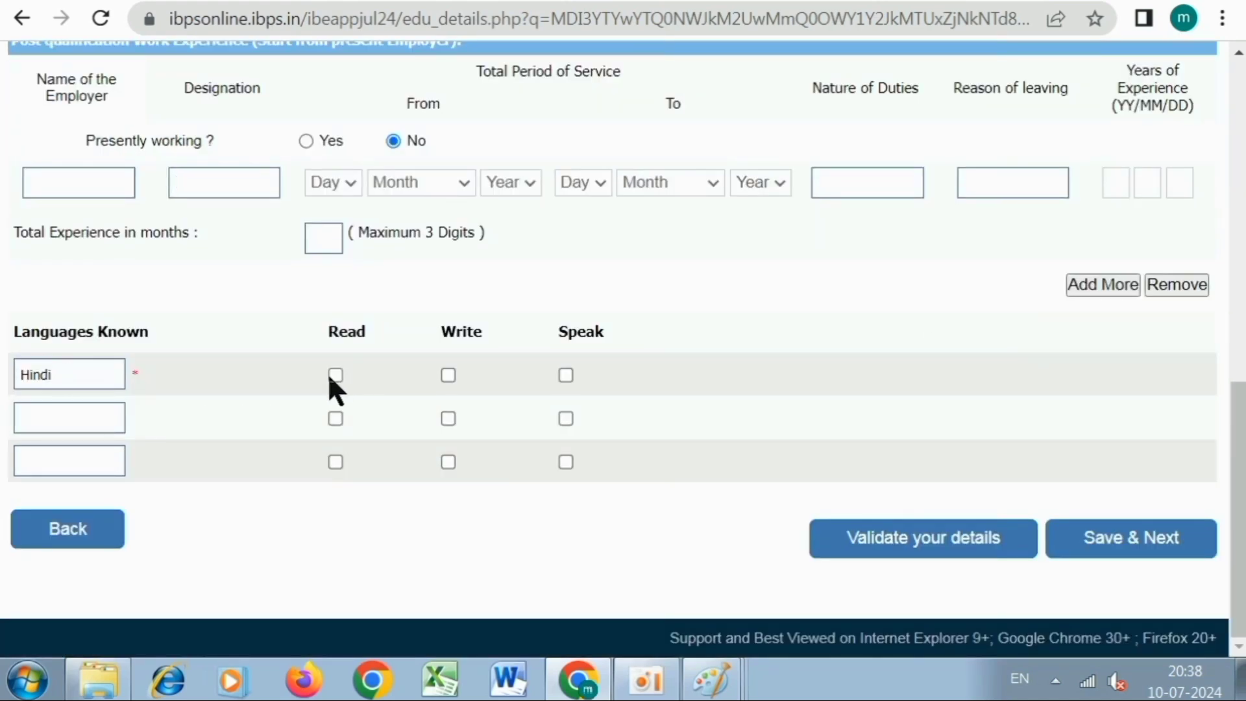
pyautogui.click(447, 374)
# Add ENGLISH as a second known language, ticking its write and speak boxes.
pyautogui.click(78, 423)
pyautogui.write('ENGLI')
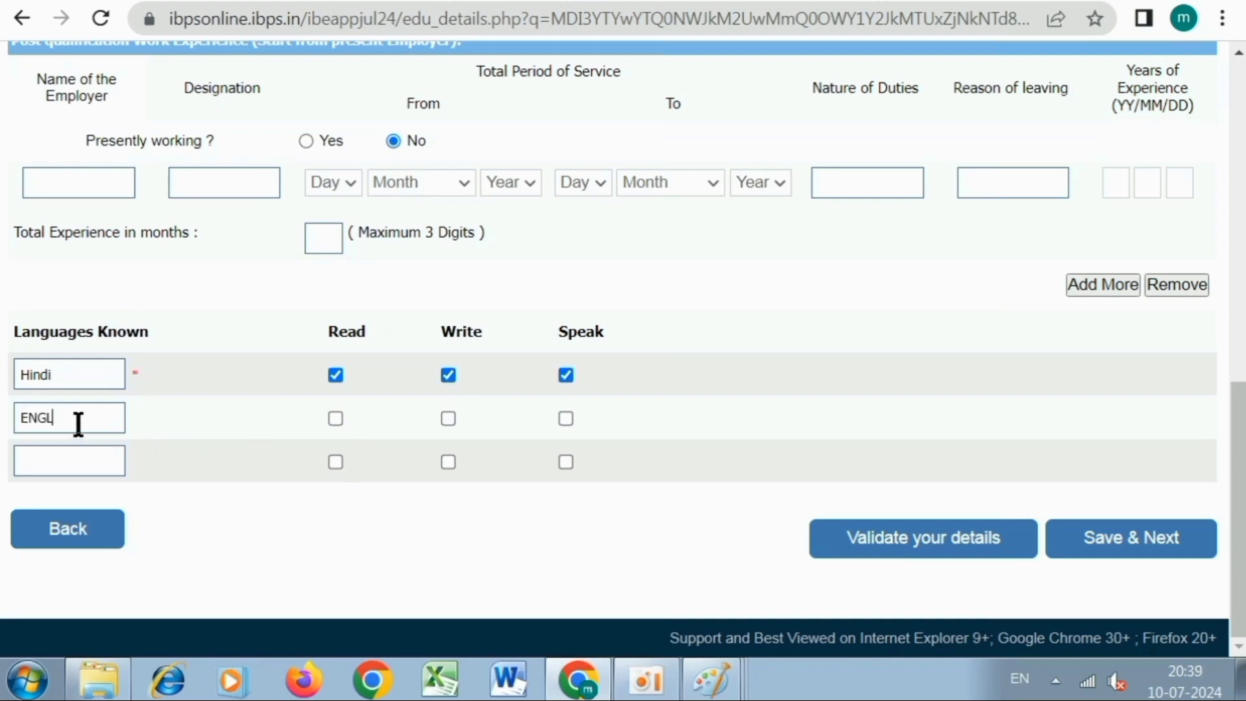
pyautogui.write('SH')
pyautogui.click(441, 414)
pyautogui.click(563, 414)
pyautogui.click(50, 456)
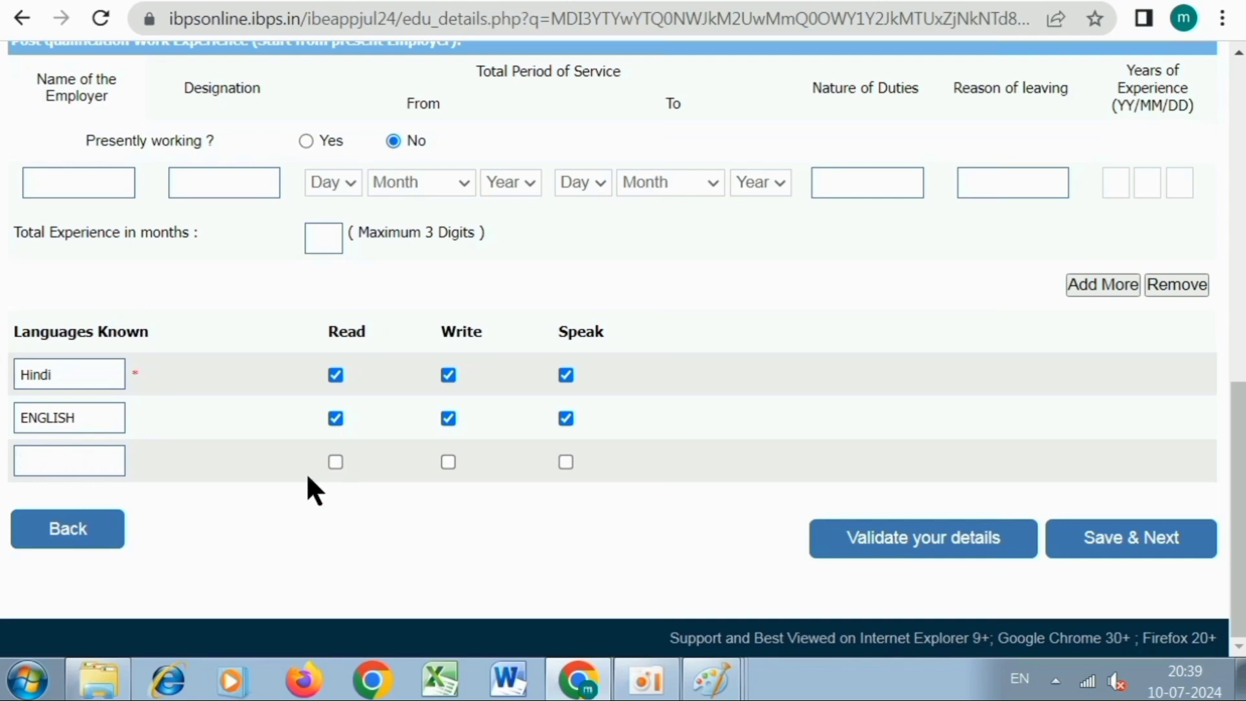
# Validate the details, dismiss the success message, and Save & Next to the preview.
pyautogui.click(895, 552)
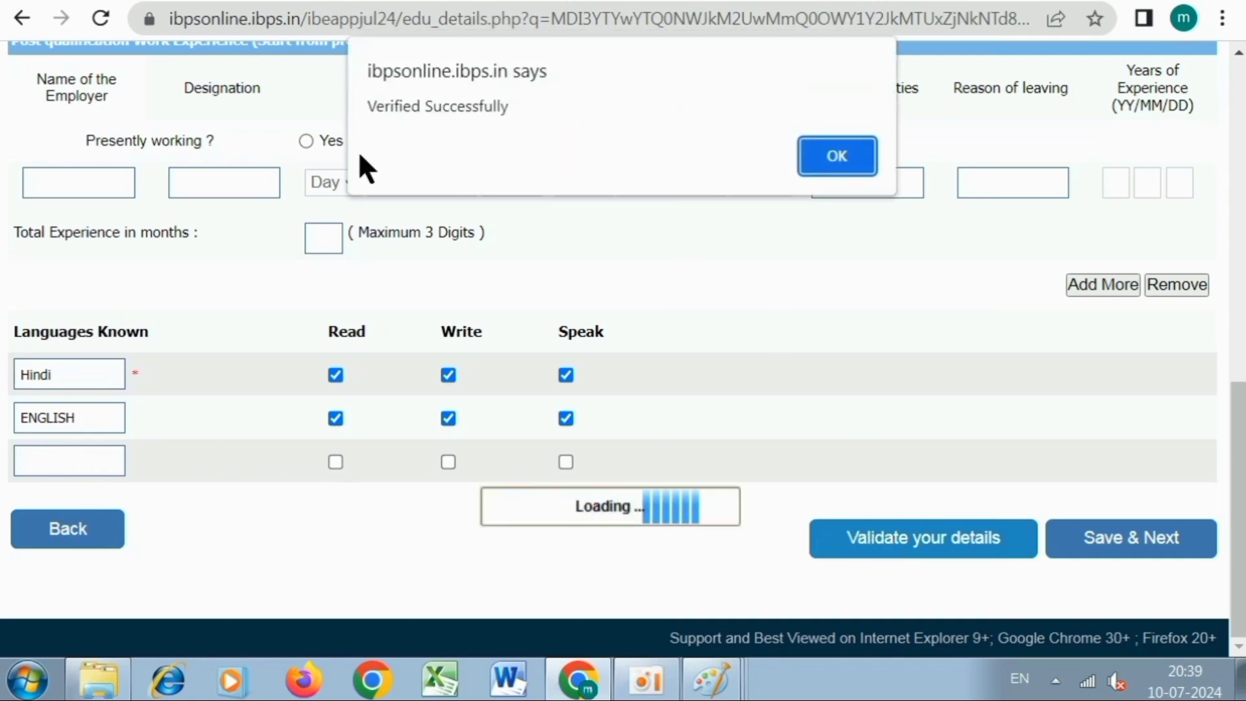
pyautogui.click(820, 169)
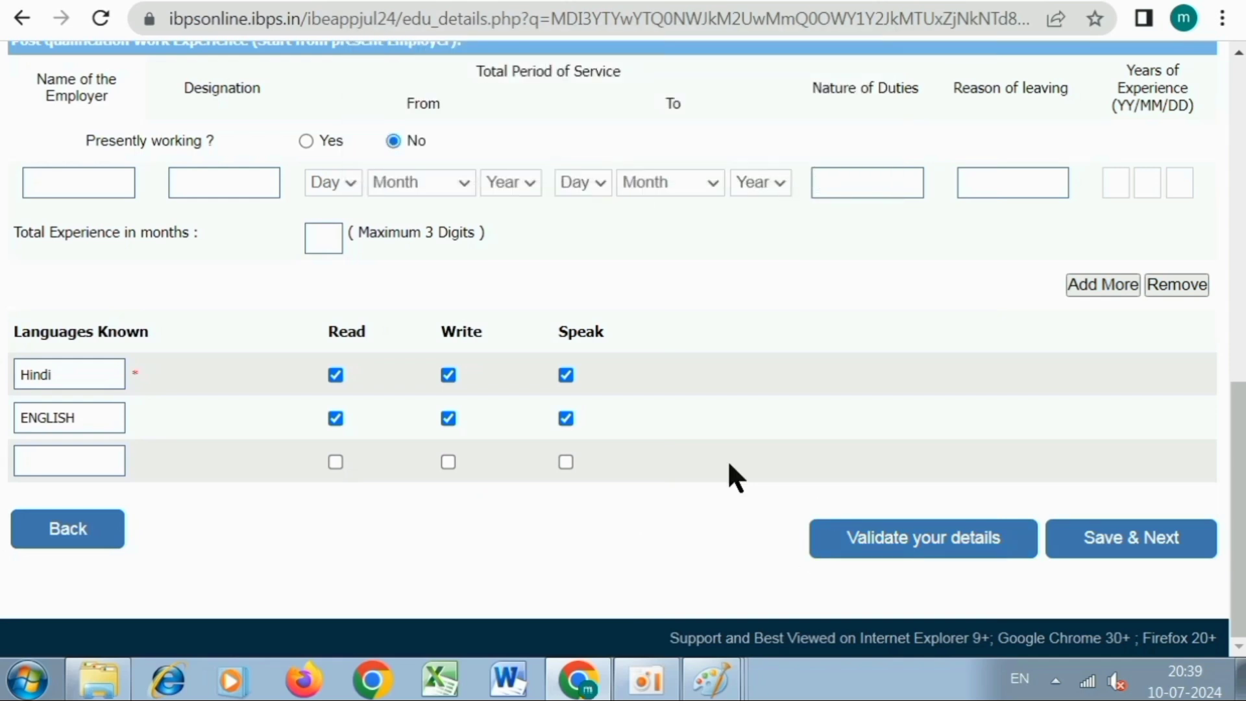
pyautogui.click(1126, 537)
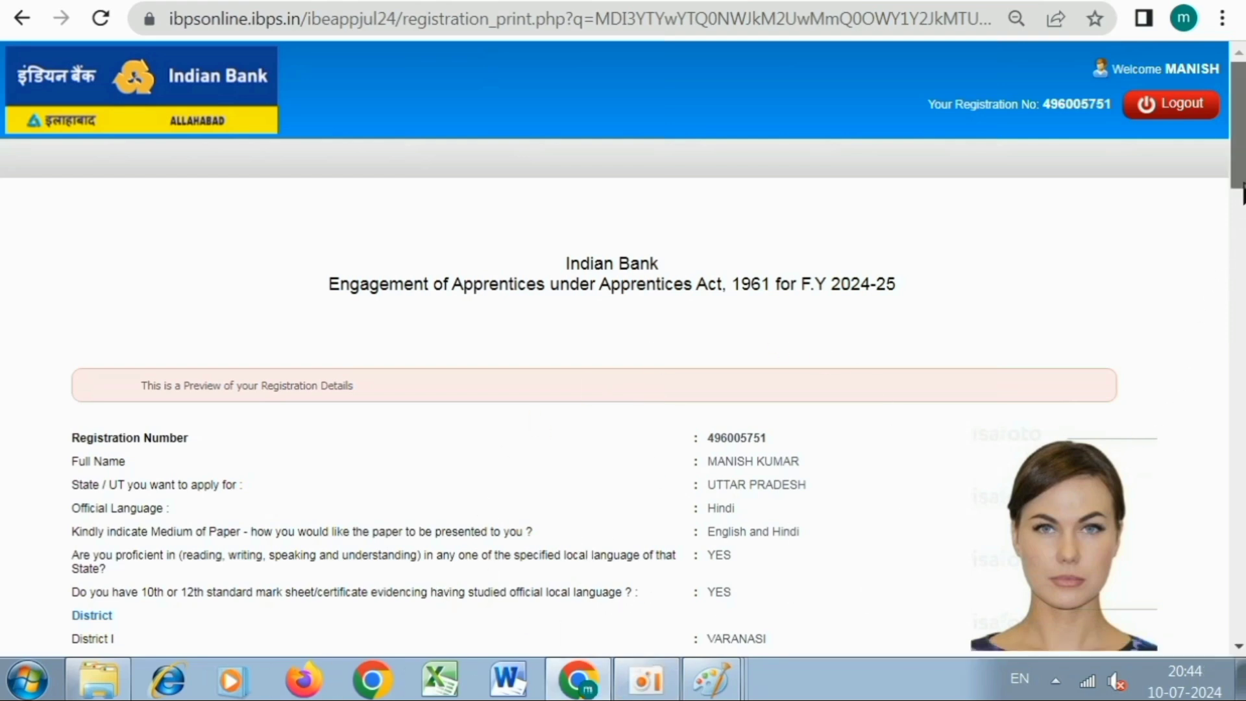
# Agree to the declaration and complete the registration, confirming both prompts.
pyautogui.scroll(-15, 843, 315)
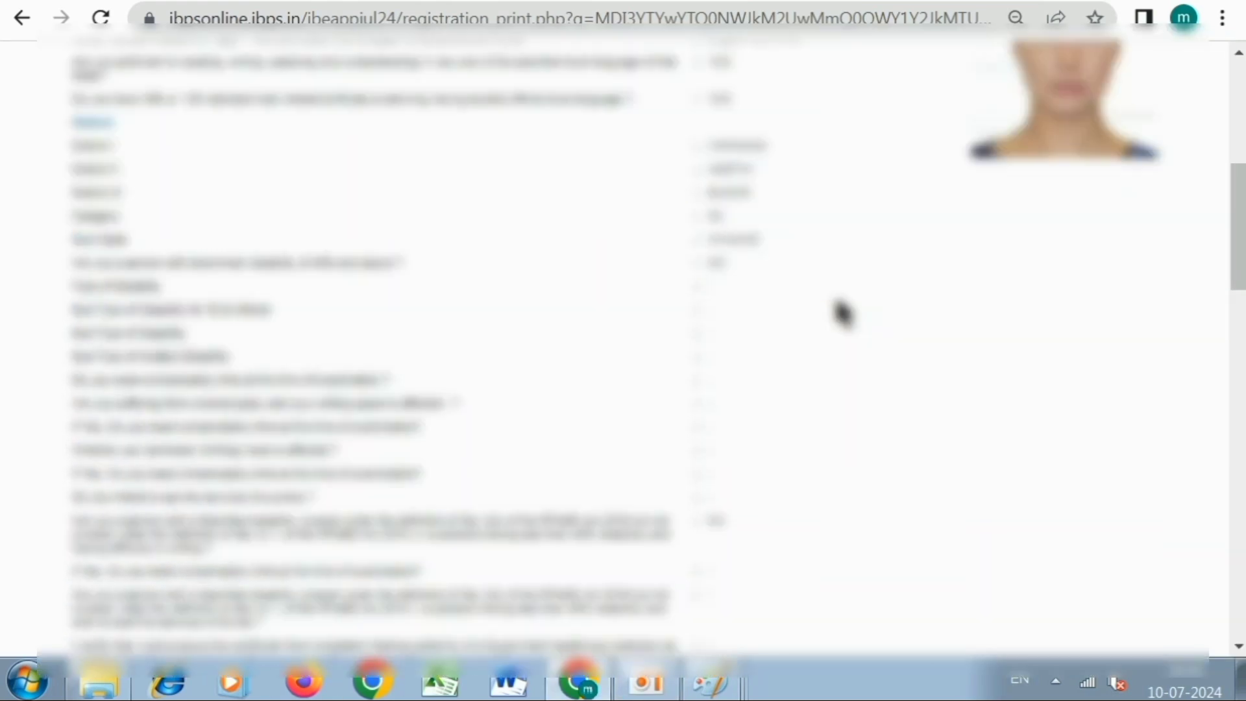
pyautogui.scroll(-15, 844, 315)
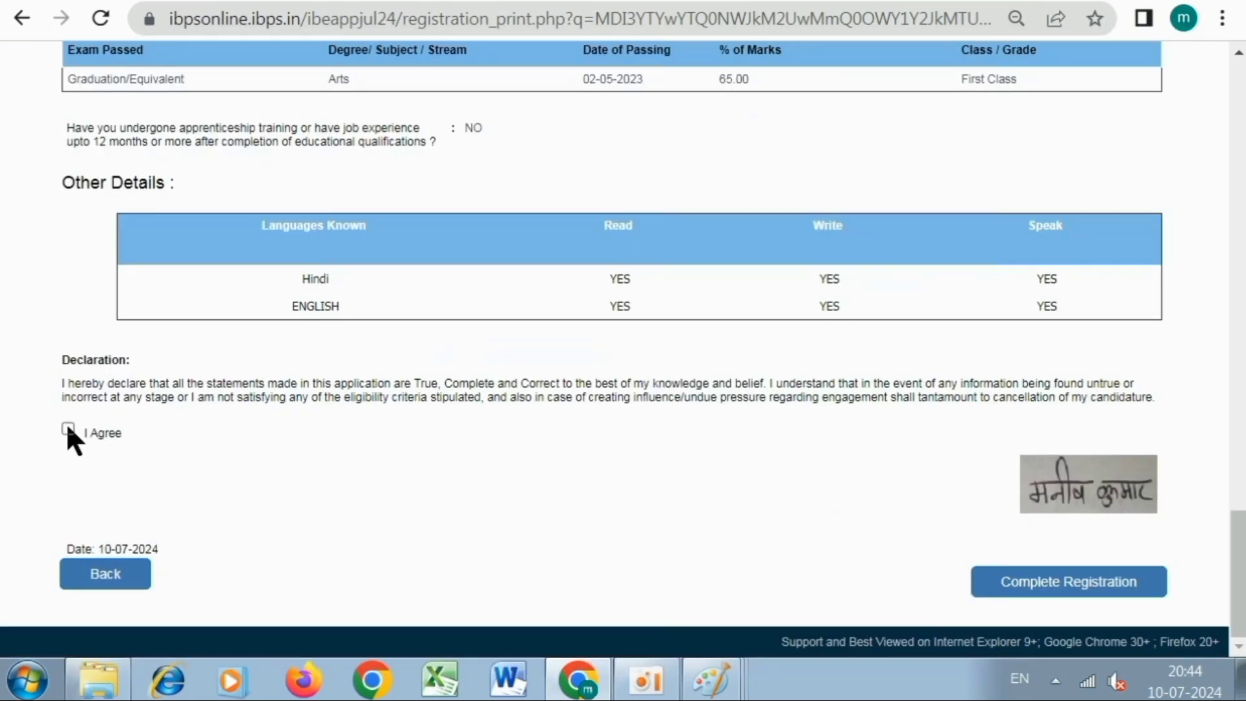
pyautogui.click(69, 429)
pyautogui.click(1066, 583)
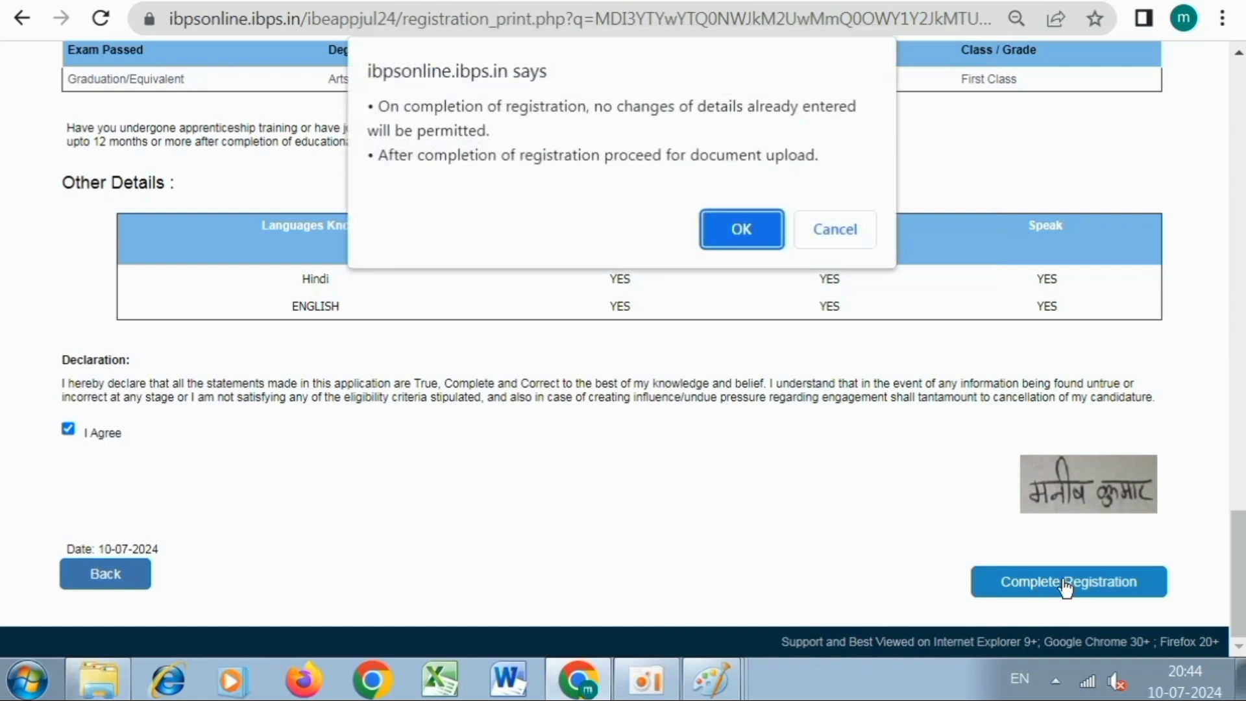
pyautogui.click(746, 241)
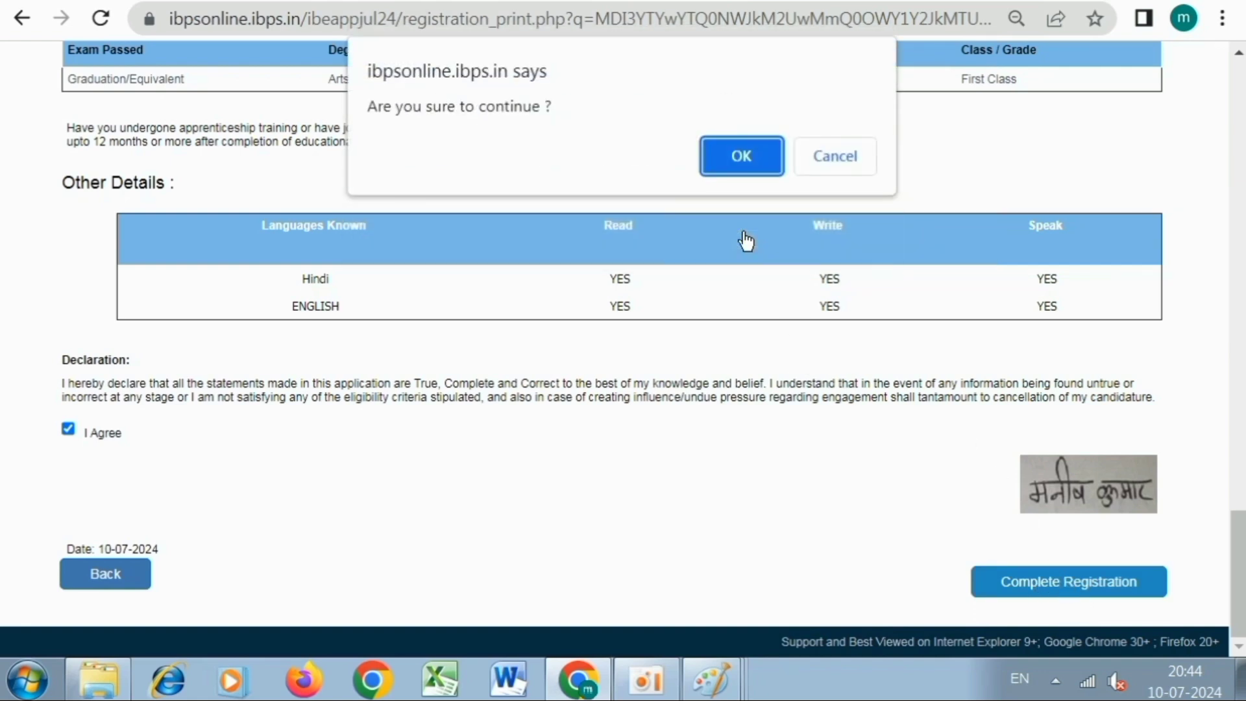
pyautogui.click(741, 157)
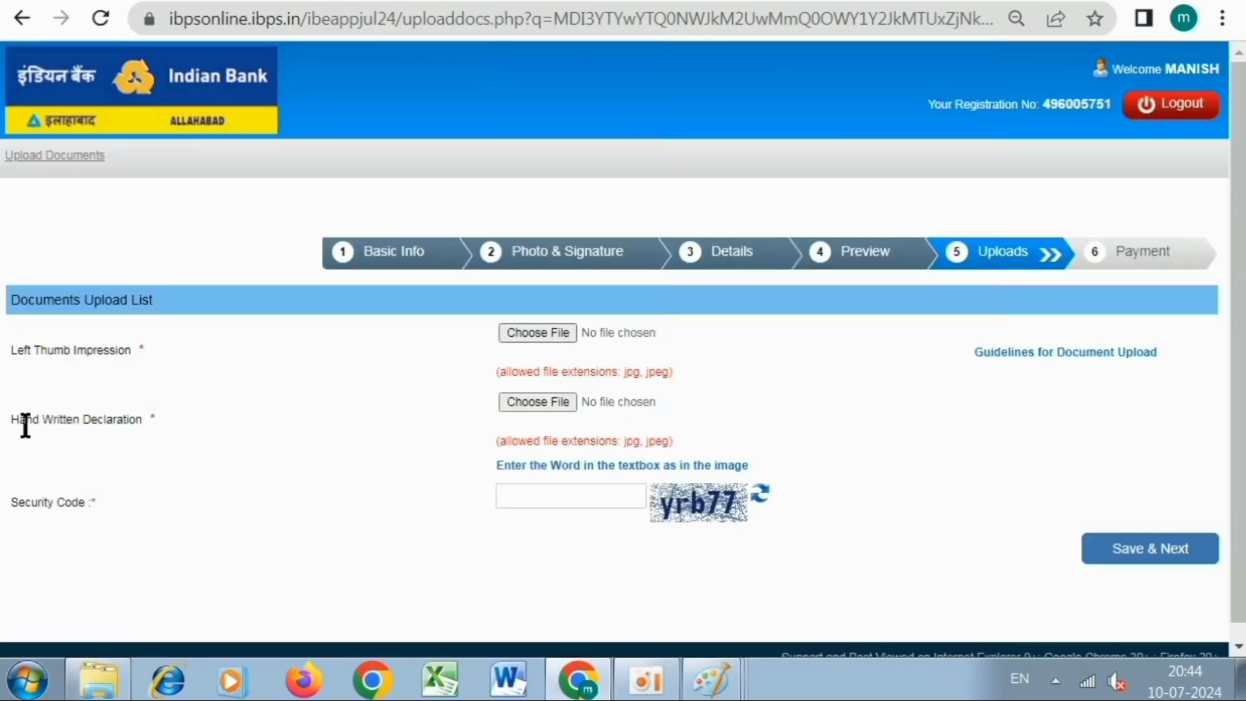
# Enter the security code and submit the uploaded documents, confirming final submission.
pyautogui.click(581, 503)
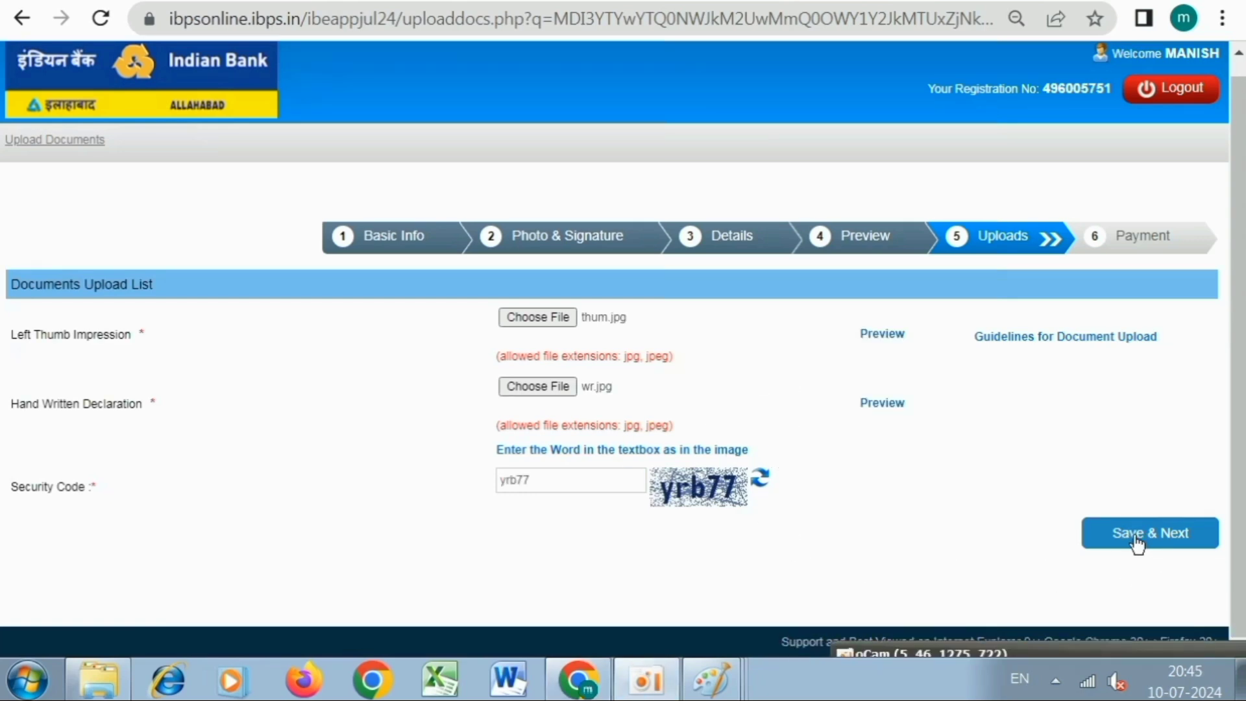
pyautogui.click(1136, 537)
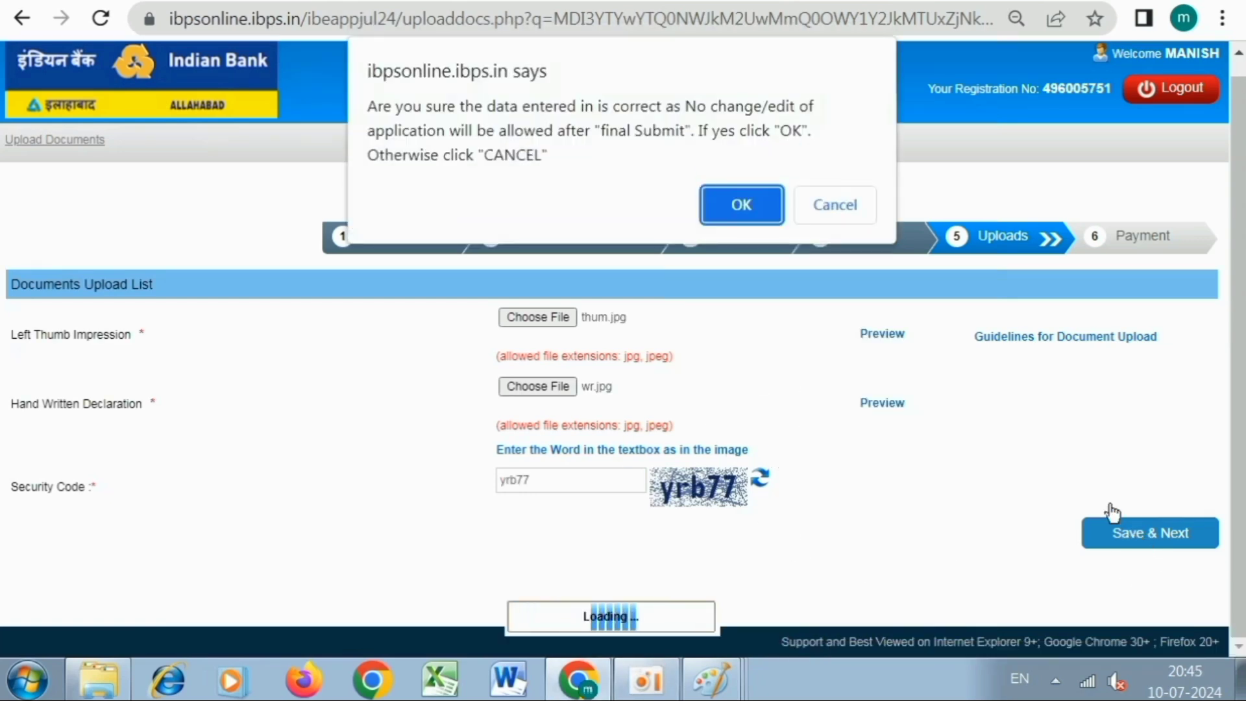
pyautogui.click(739, 202)
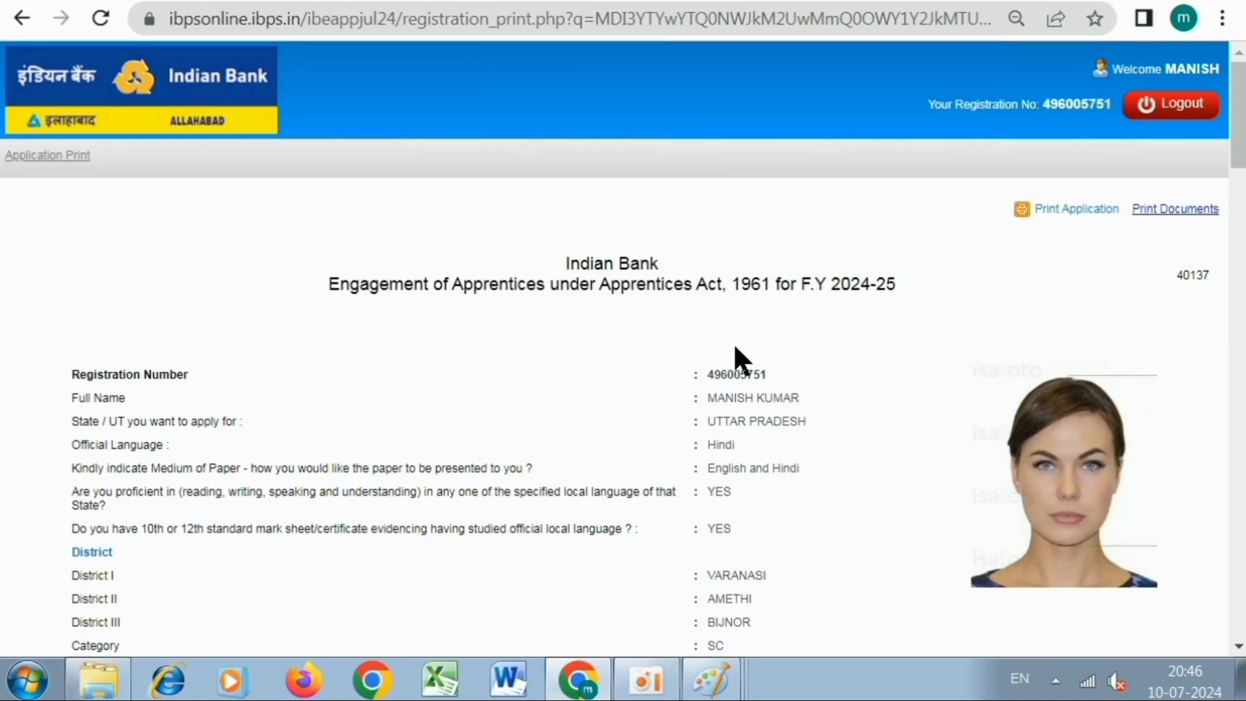
# Print the completed apprentice application from the Application Print page.
pyautogui.click(1071, 210)
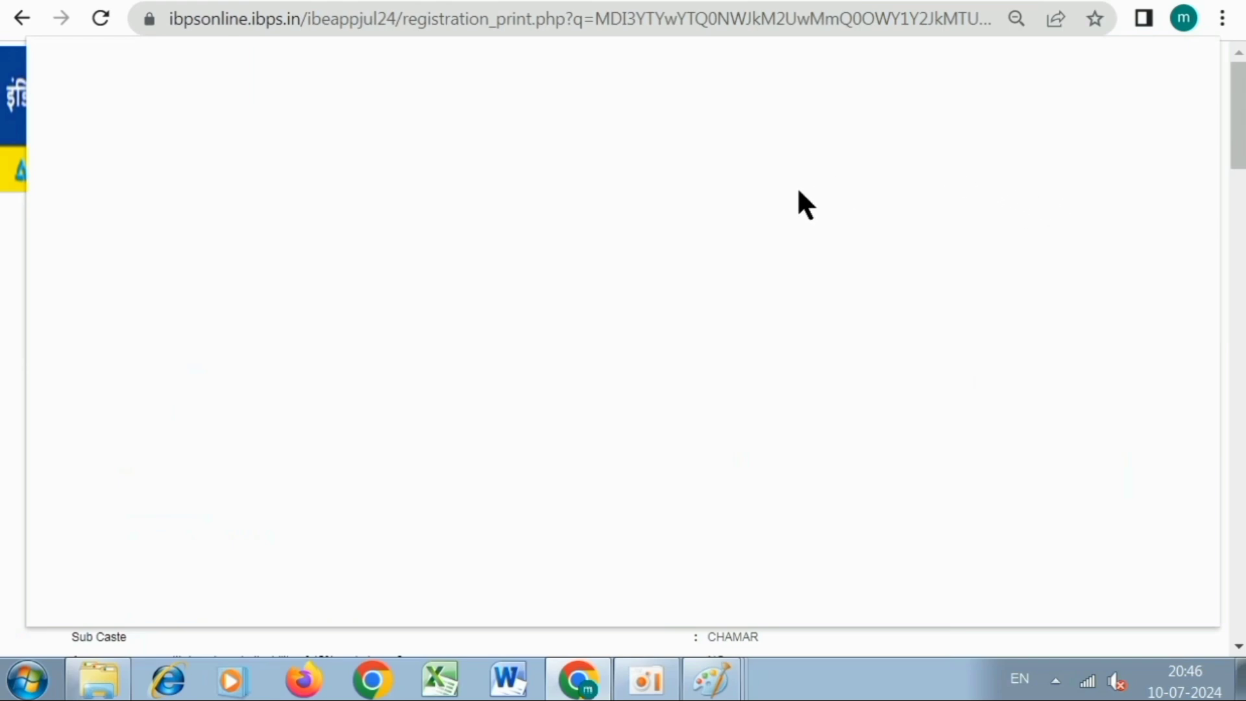